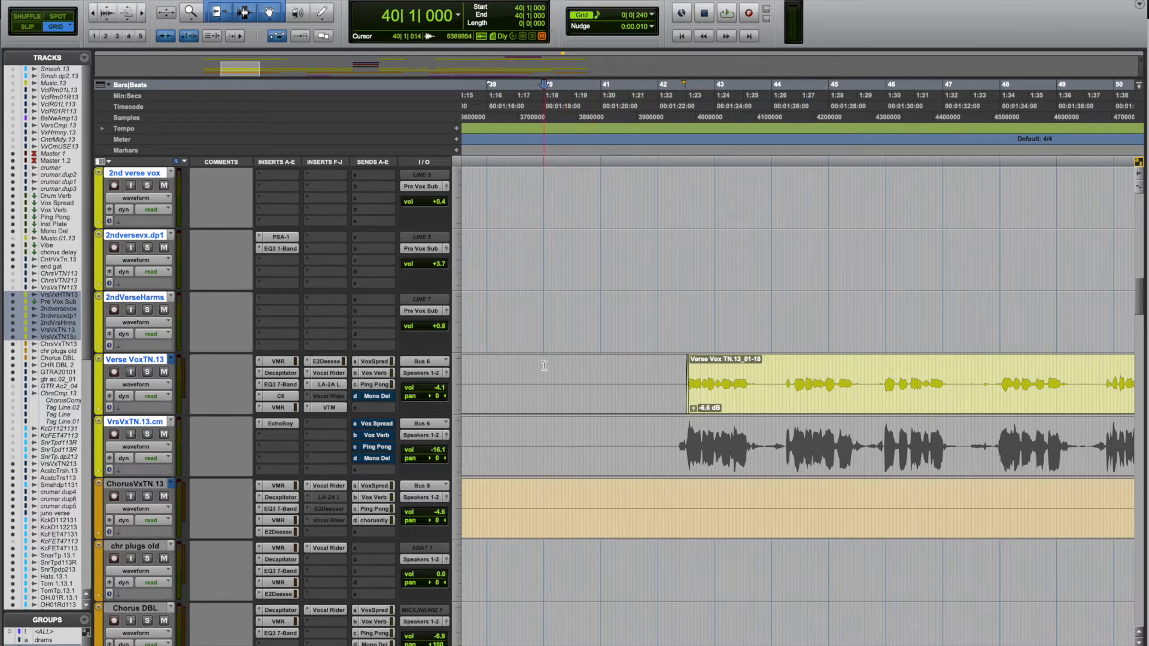
- Play the song from bar 40 to listen to the lead-in to the verse vocal
{"action": "left_click", "coordinate": [602, 363]}
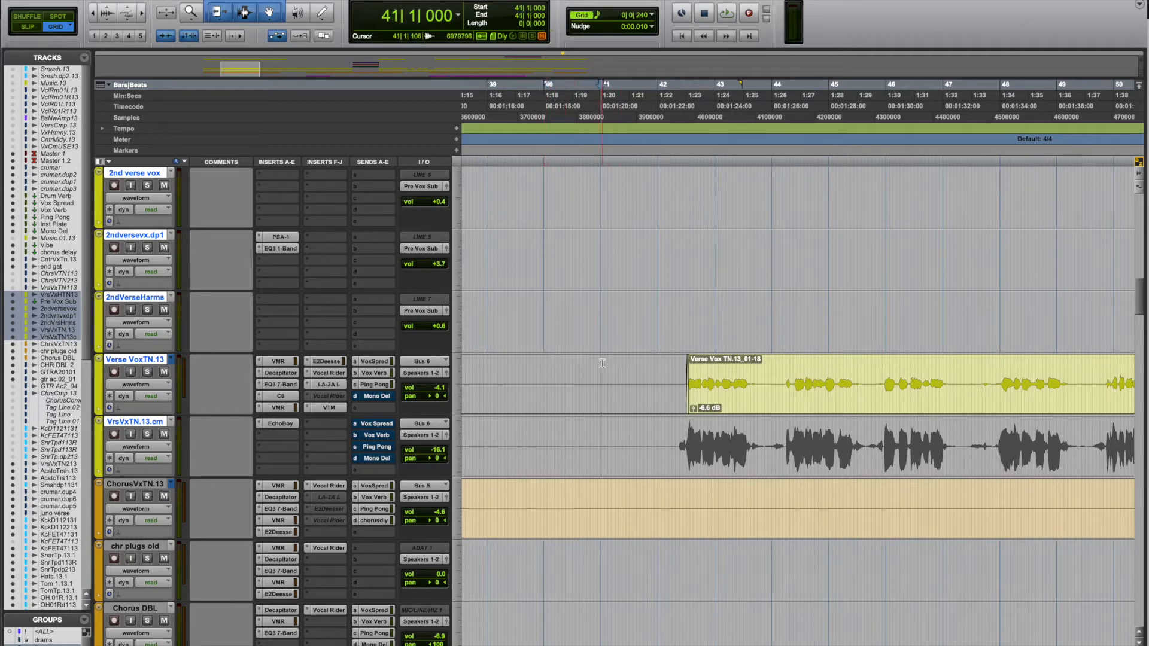
{"action": "left_click", "coordinate": [545, 367]}
{"action": "key", "text": "space"}
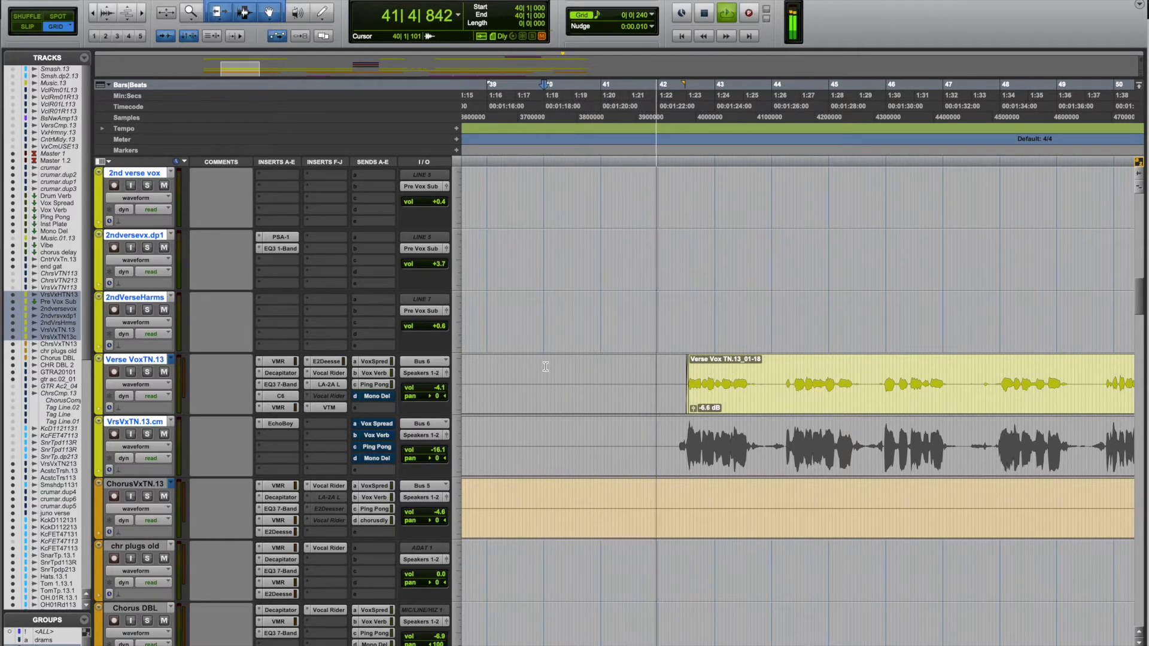
{"action": "key", "text": "XF86AudioRaiseVolume"}
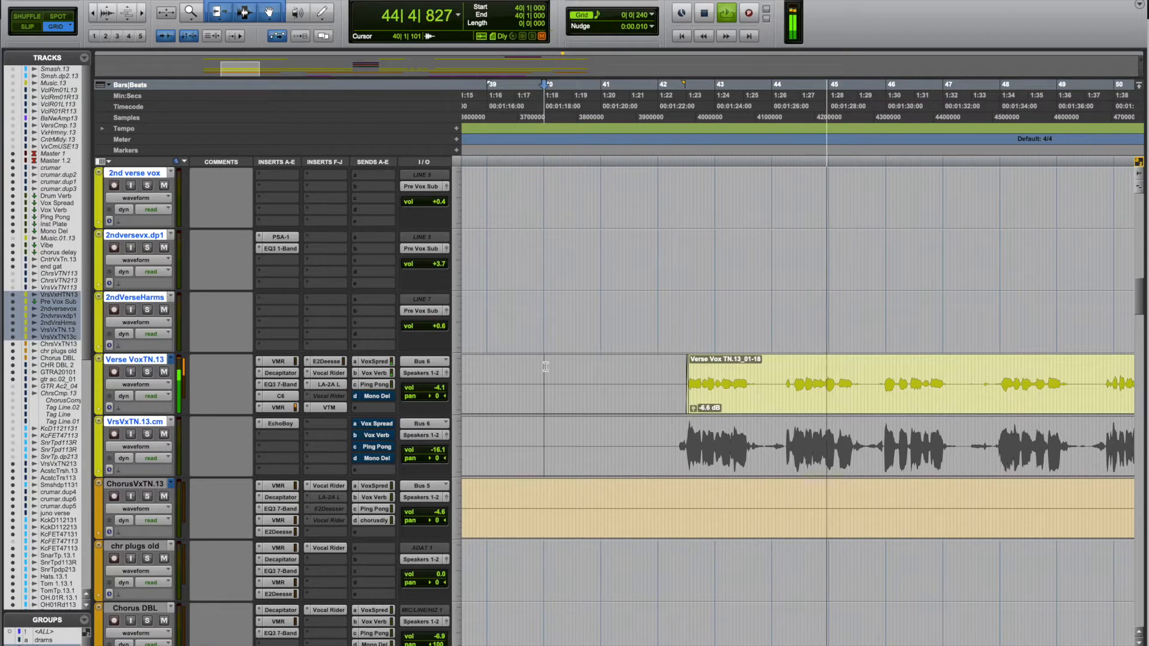
- Unmute the Mono Del send on the Verse Vox TN.13 track, checking it during playback, and stop the song
{"action": "key", "text": "super+equal"}
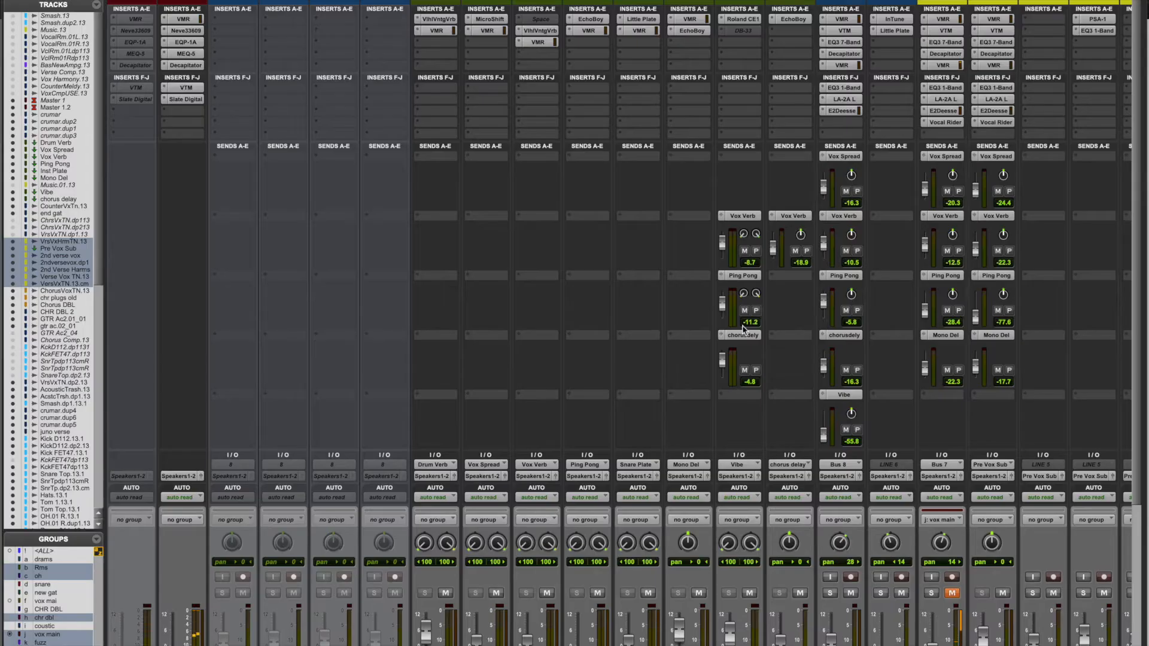
{"action": "scroll", "coordinate": [743, 325], "scroll_direction": "down", "scroll_amount": 5}
{"action": "scroll", "coordinate": [743, 328], "scroll_direction": "up", "scroll_amount": 5}
{"action": "scroll", "coordinate": [743, 328], "scroll_direction": "right", "scroll_amount": 4}
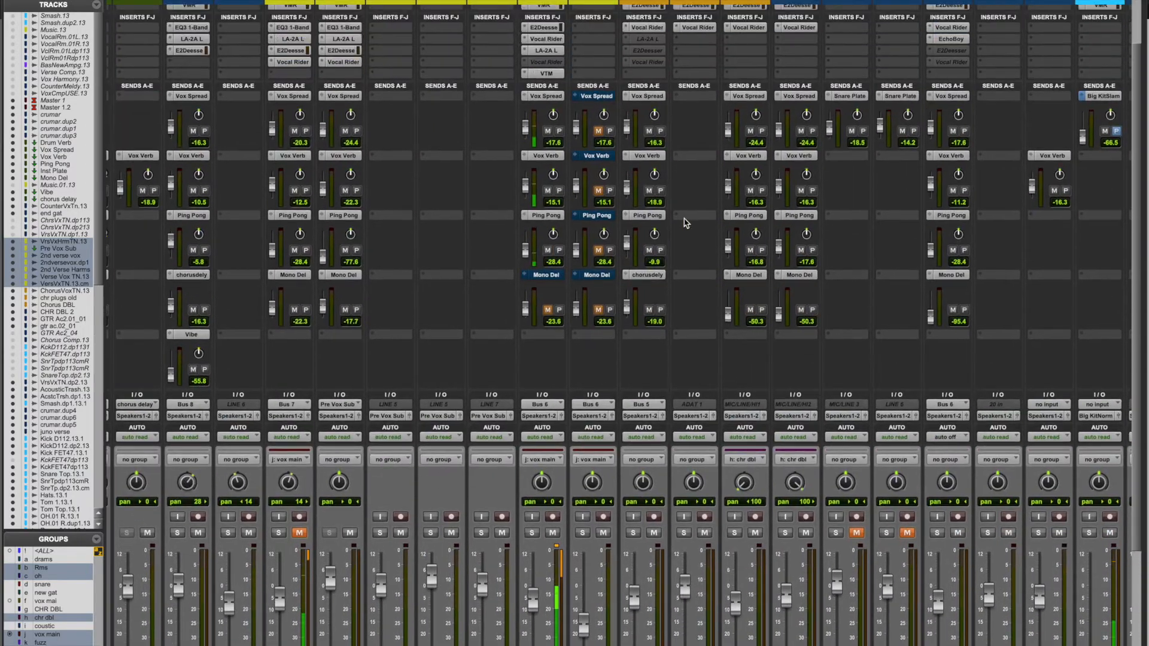
{"action": "left_click", "coordinate": [548, 276]}
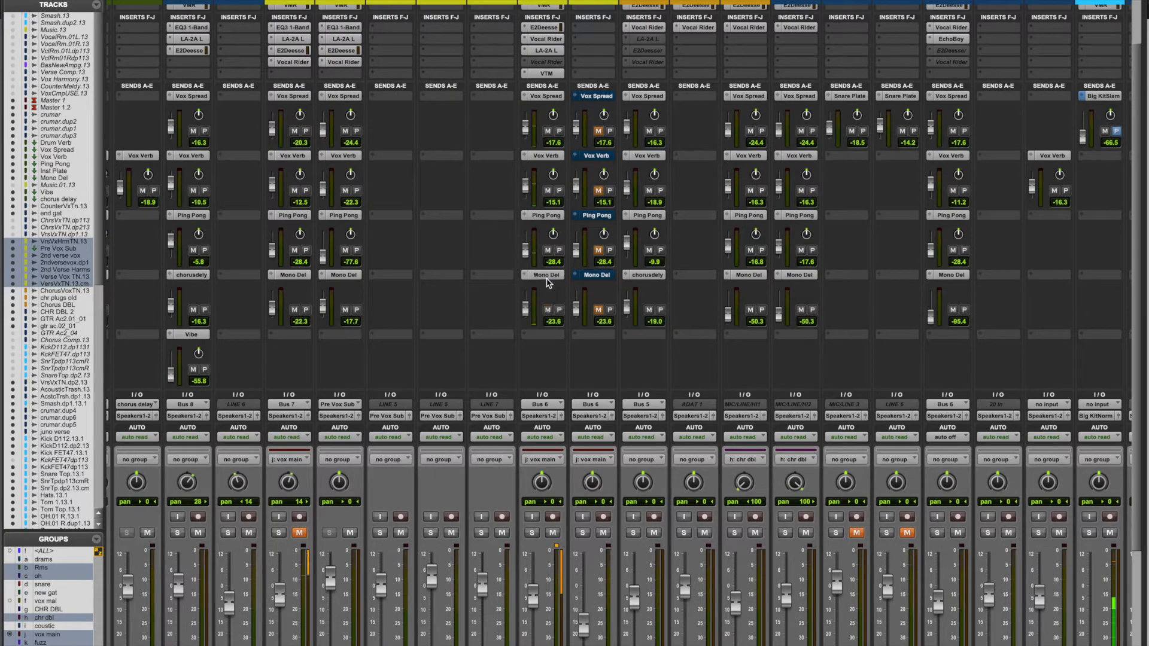
{"action": "key", "text": "super+equal"}
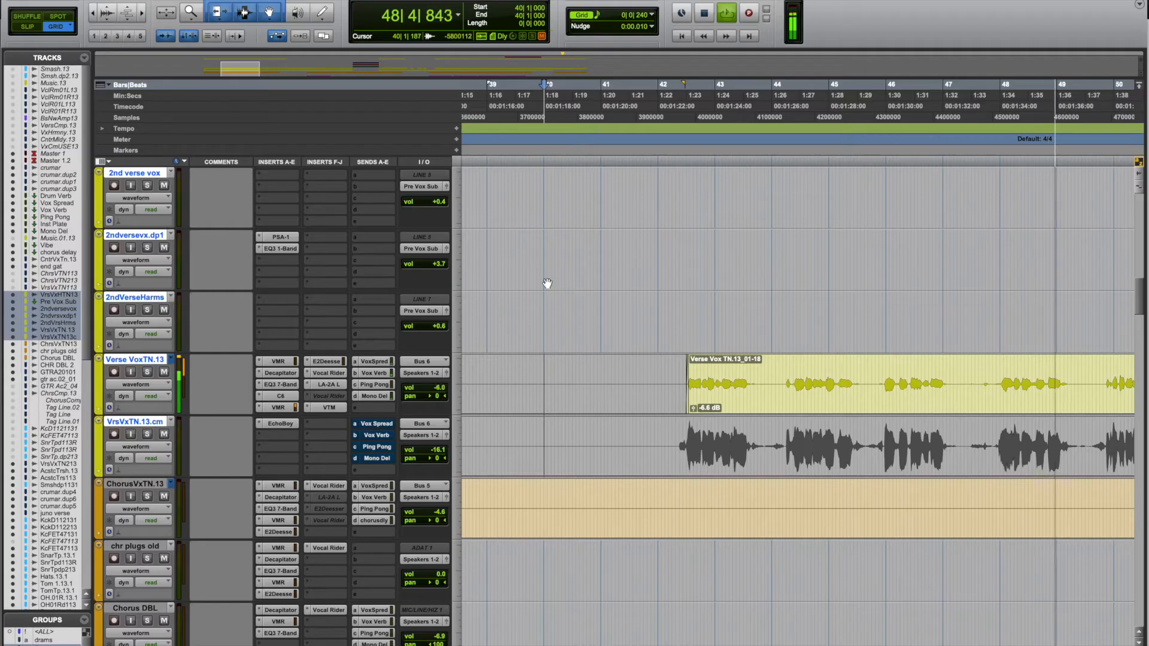
{"action": "key", "text": "space"}
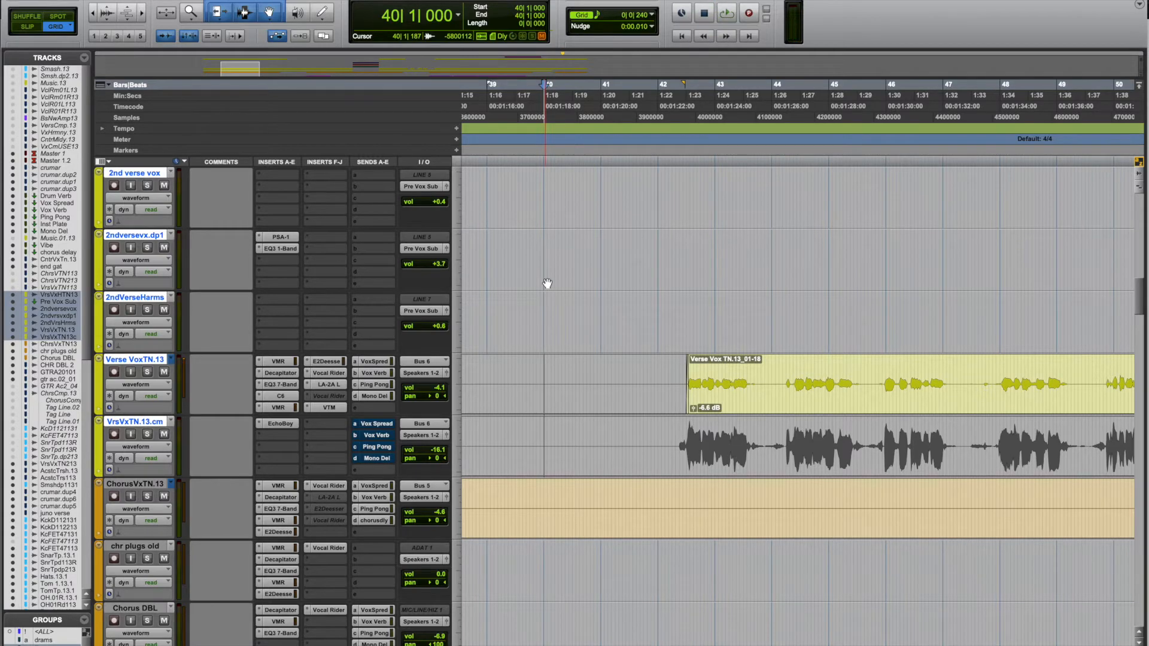
- Select only the Verse Vox TN.13 track and solo it
{"action": "key", "text": "super+equal"}
{"action": "scroll", "coordinate": [466, 218], "scroll_direction": "down", "scroll_amount": 5}
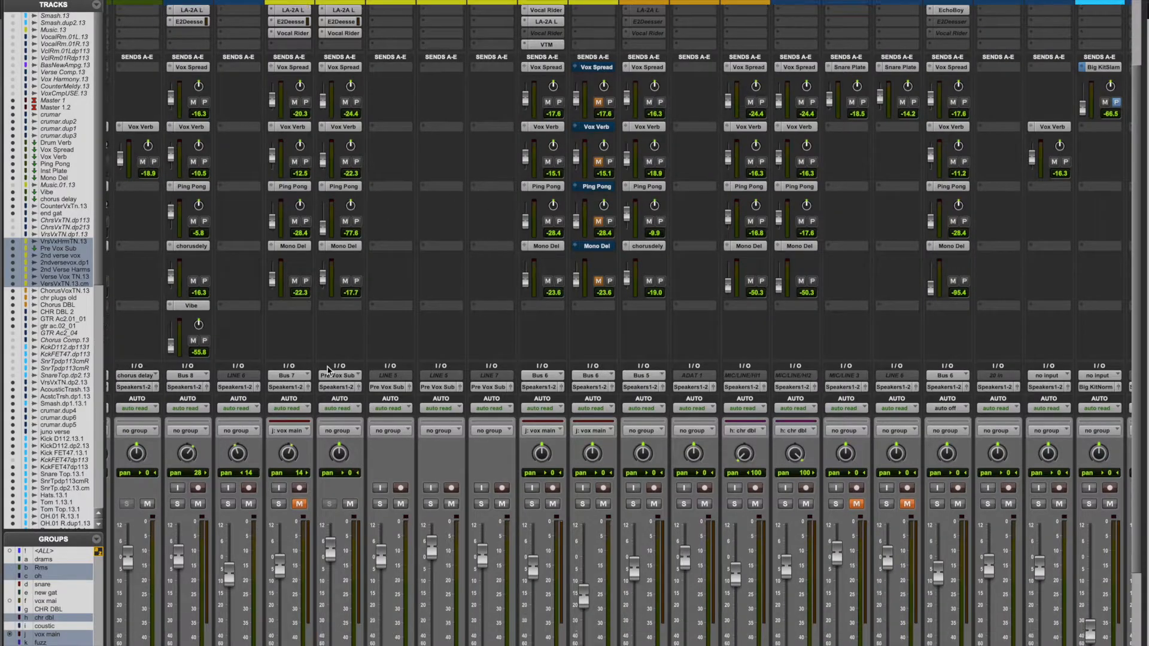
{"action": "key", "text": "super+equal"}
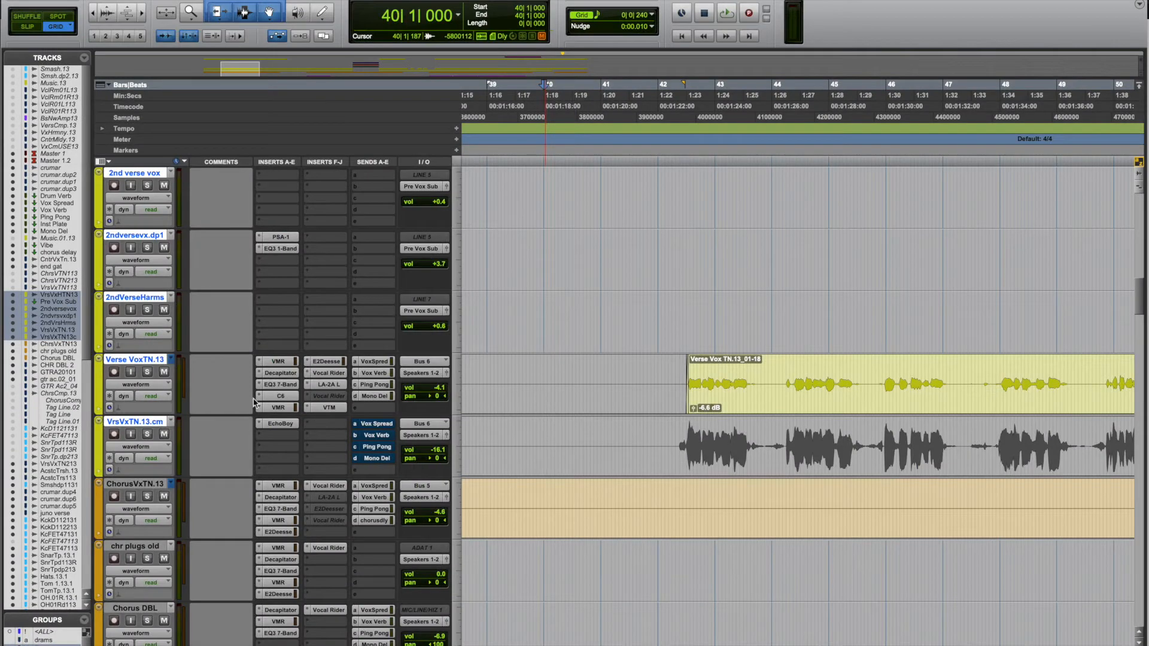
{"action": "left_click", "coordinate": [142, 361], "text": "super"}
{"action": "left_click", "coordinate": [142, 361]}
{"action": "left_click", "coordinate": [146, 372]}
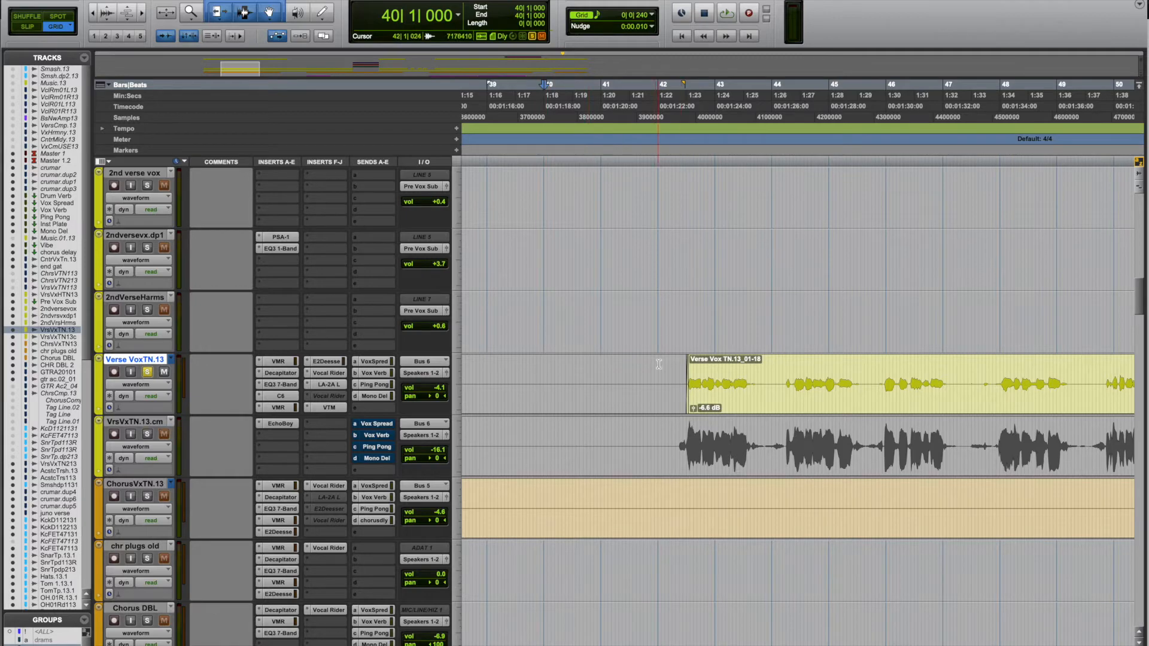
- Select the Verse Vox TN.13_01-18 clip and listen to it soloed while checking the mixer levels
{"action": "double_click", "coordinate": [709, 370]}
{"action": "key", "text": "super+equal"}
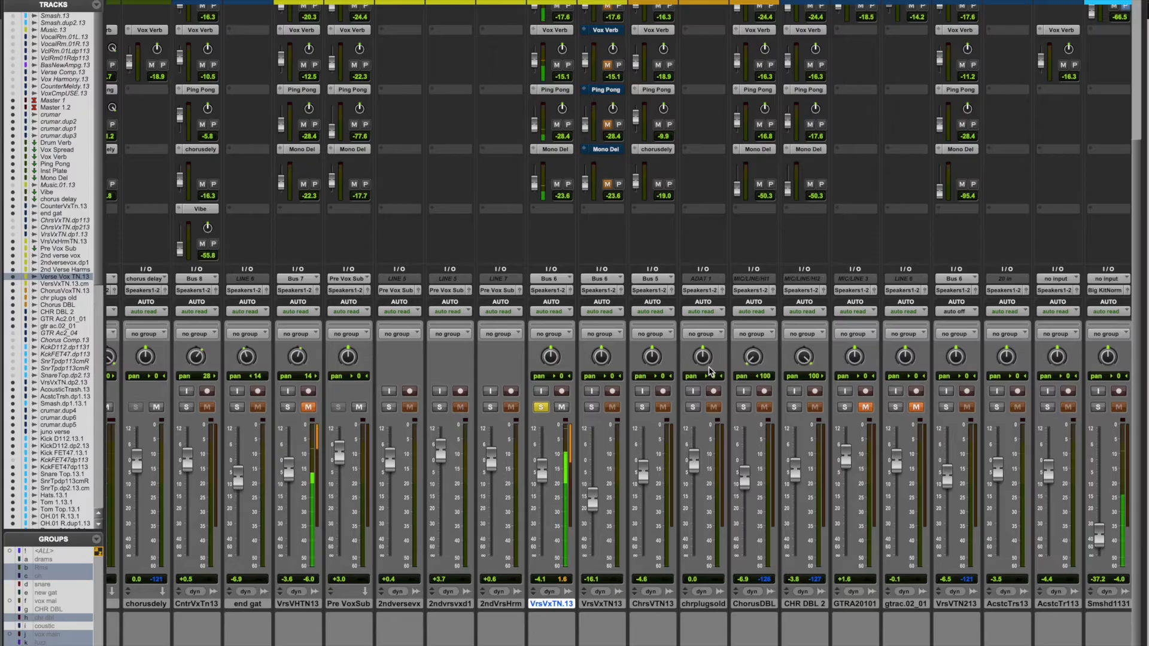
{"action": "key", "text": "super+equal"}
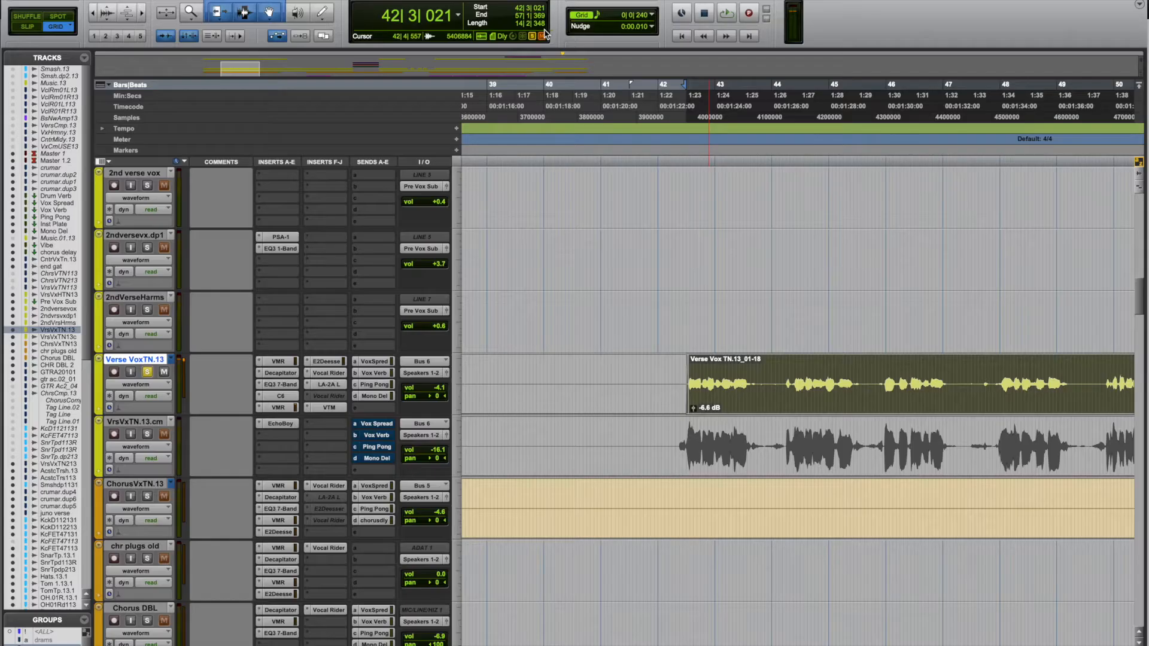
- Bypass all inserts on the Verse Vox TN.13 track and remove the active Vocal Rider from its second F-J insert slot
{"action": "key", "text": "super+equal"}
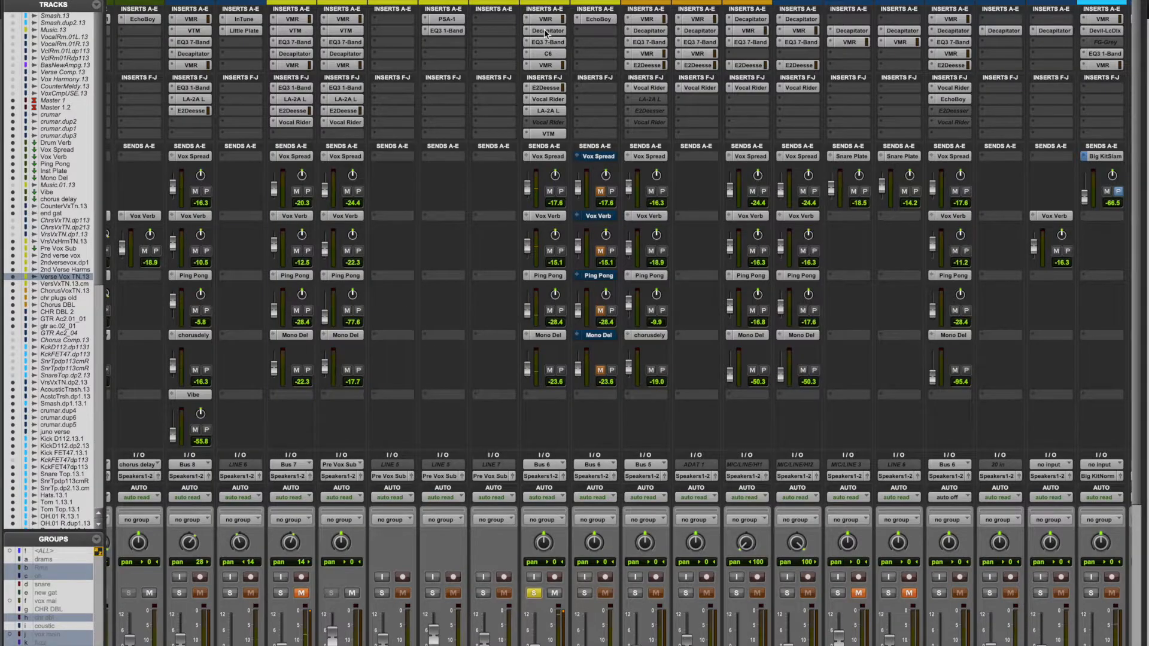
{"action": "left_click", "coordinate": [546, 31]}
{"action": "key", "text": "super+w"}
{"action": "left_click", "coordinate": [544, 19], "text": "shift+super"}
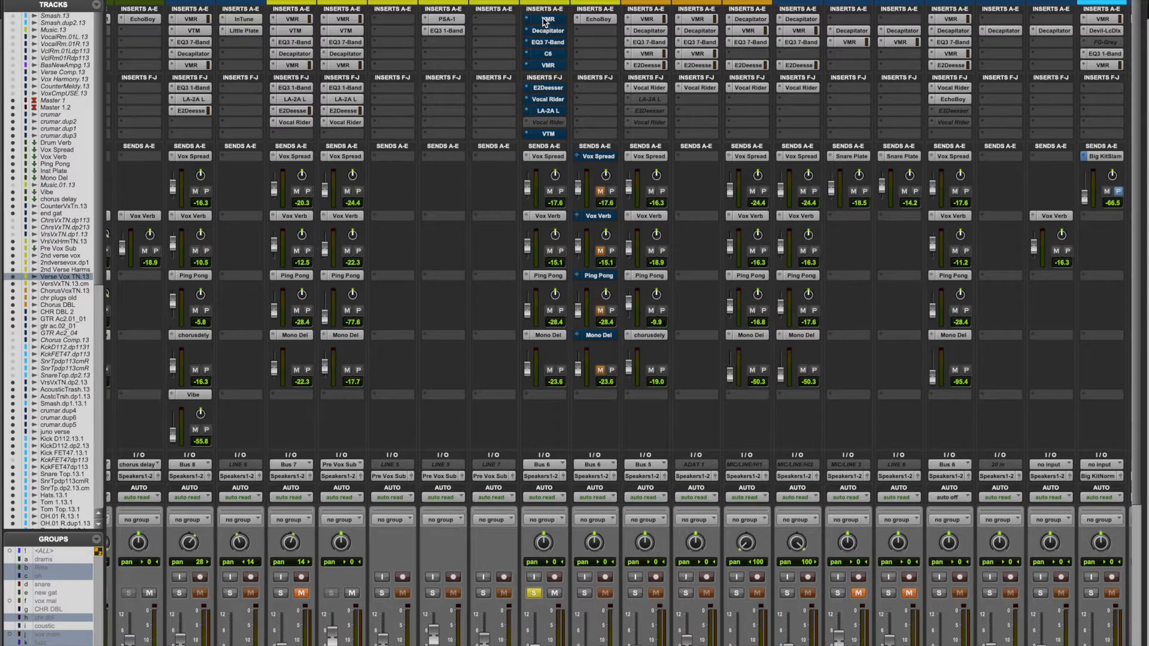
{"action": "left_click", "coordinate": [526, 99]}
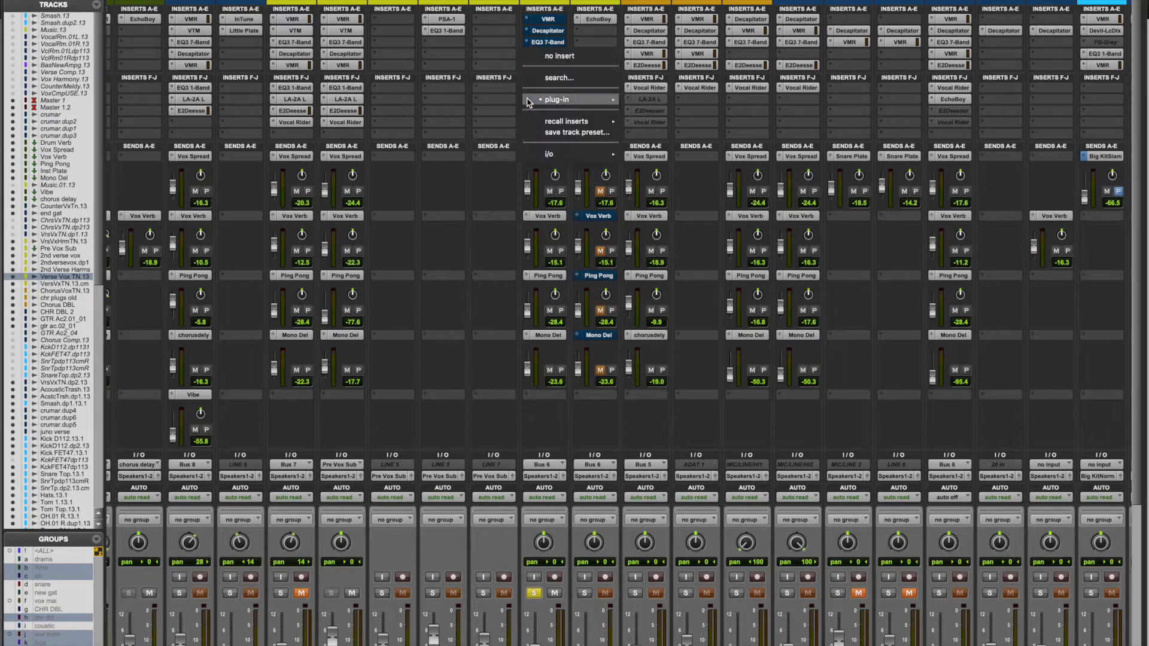
{"action": "left_click", "coordinate": [558, 62]}
- Listen to the start of the verse vocal clip with its inserts bypassed, with more of the timeline in view
{"action": "key", "text": "super+equal"}
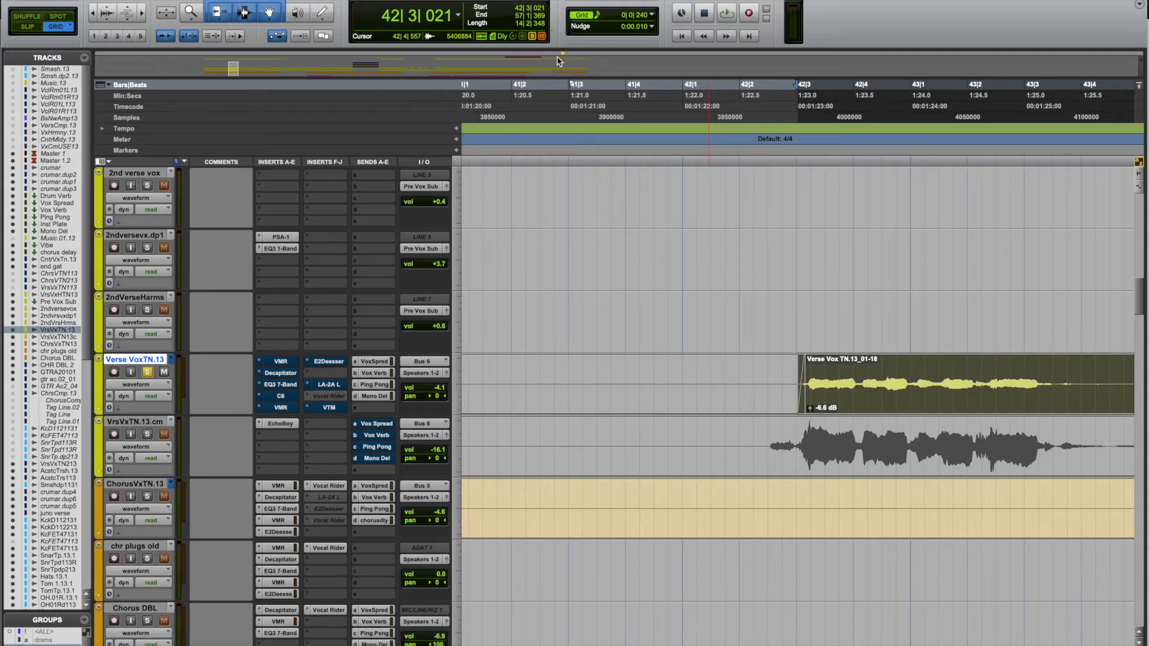
{"action": "key", "text": "space"}
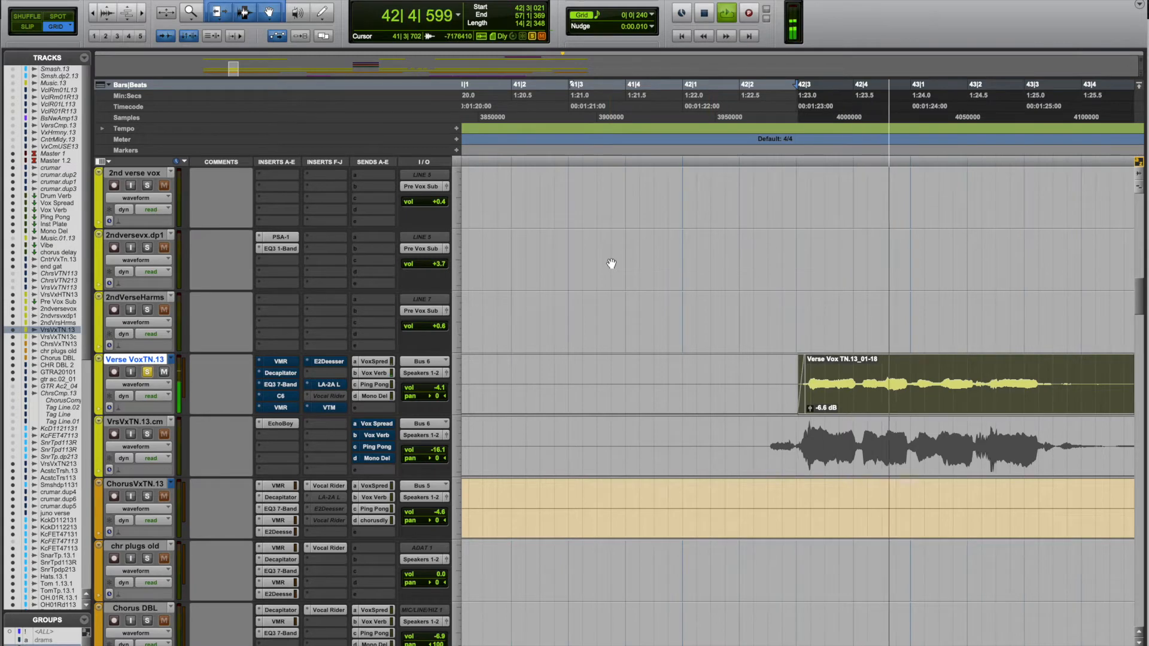
{"action": "key", "text": "super+bracketleft"}
{"action": "key", "text": "super+bracketleft"}
{"action": "key", "text": "super+bracketleft"}
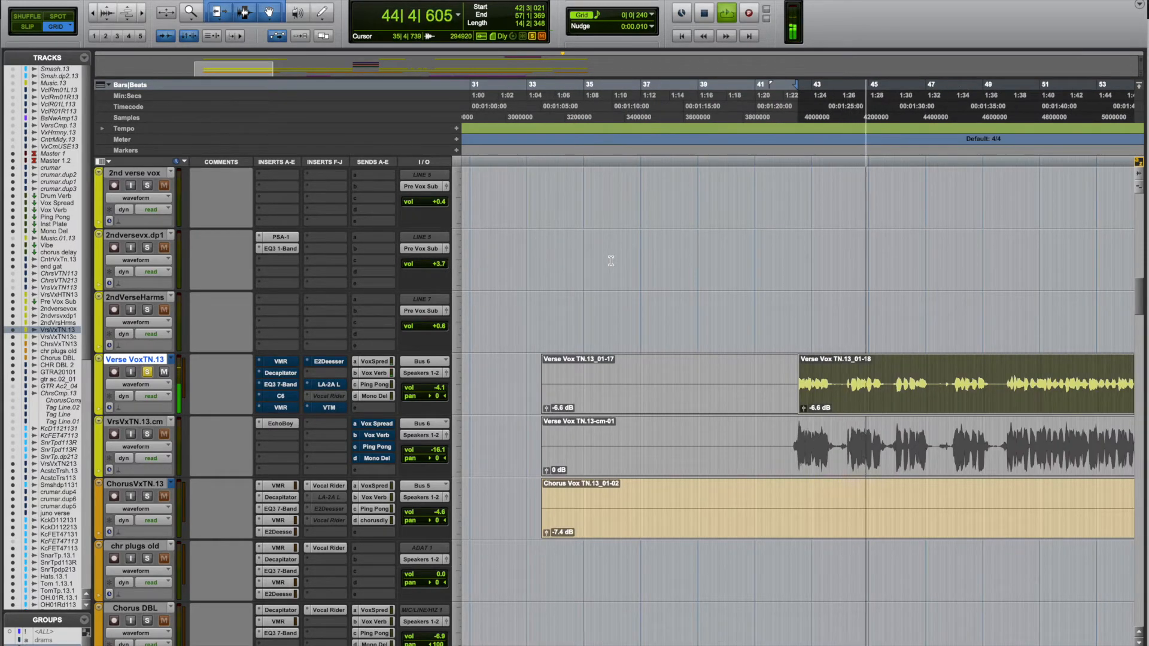
{"action": "key", "text": "space"}
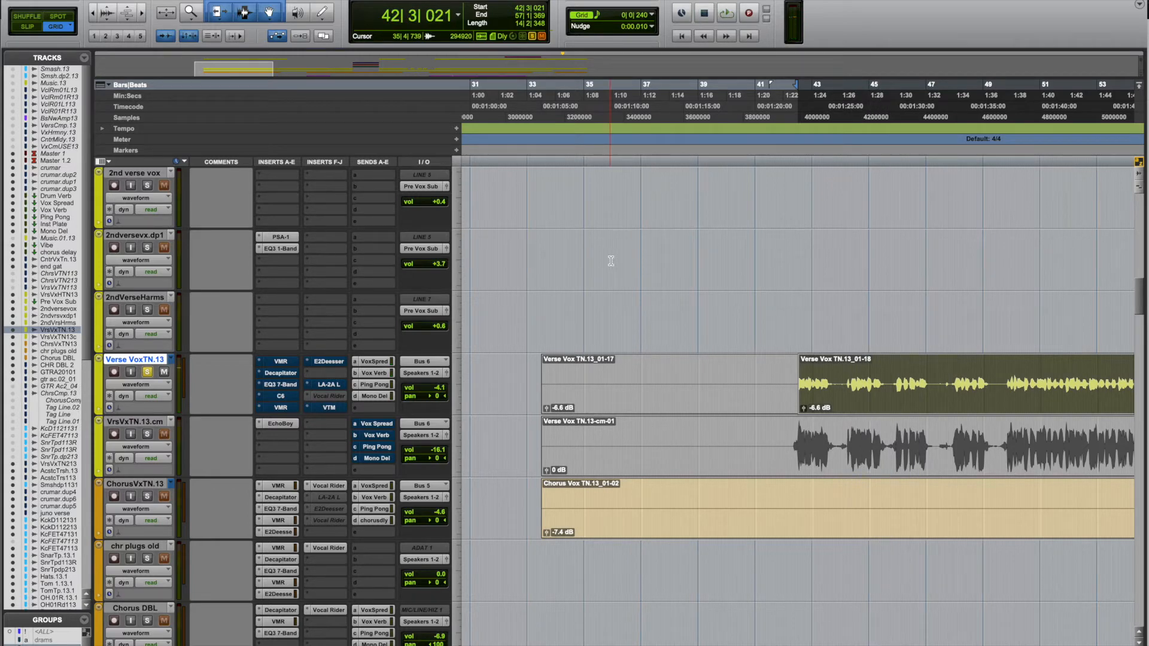
- Re-enable the first VMR insert on Verse Vox TN.13 and open it, placing its window clear of the vocal clips
{"action": "key", "text": "super+equal"}
{"action": "scroll", "coordinate": [505, 165], "scroll_direction": "right", "scroll_amount": 1}
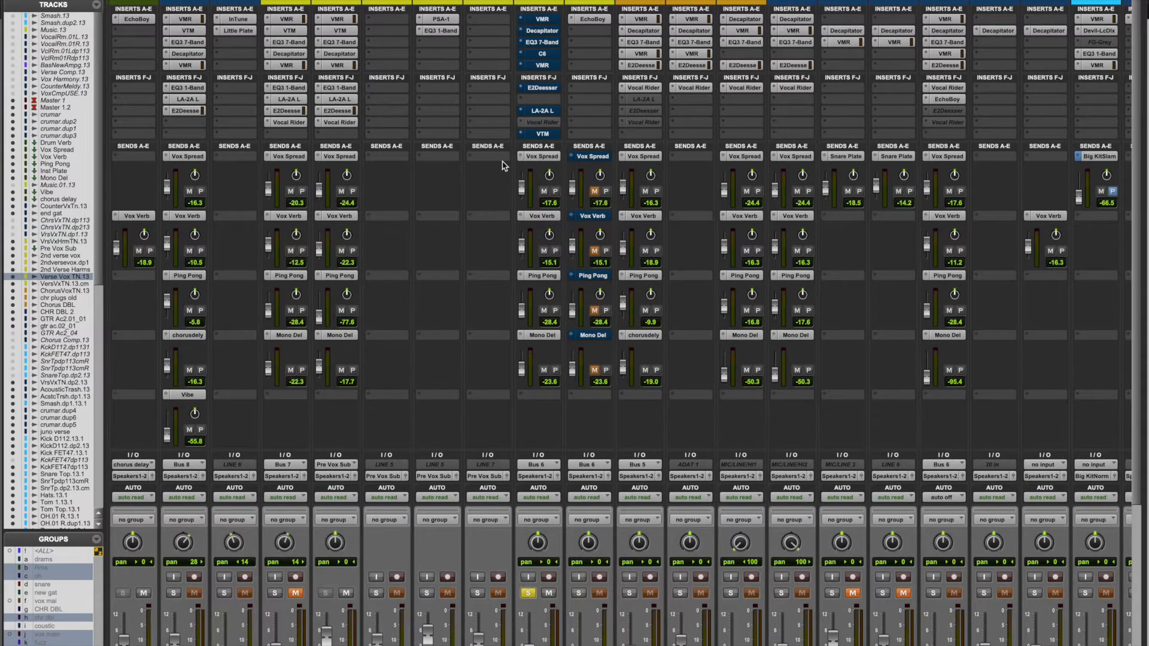
{"action": "key", "text": "super+equal"}
{"action": "scroll", "coordinate": [711, 339], "scroll_direction": "right", "scroll_amount": 2}
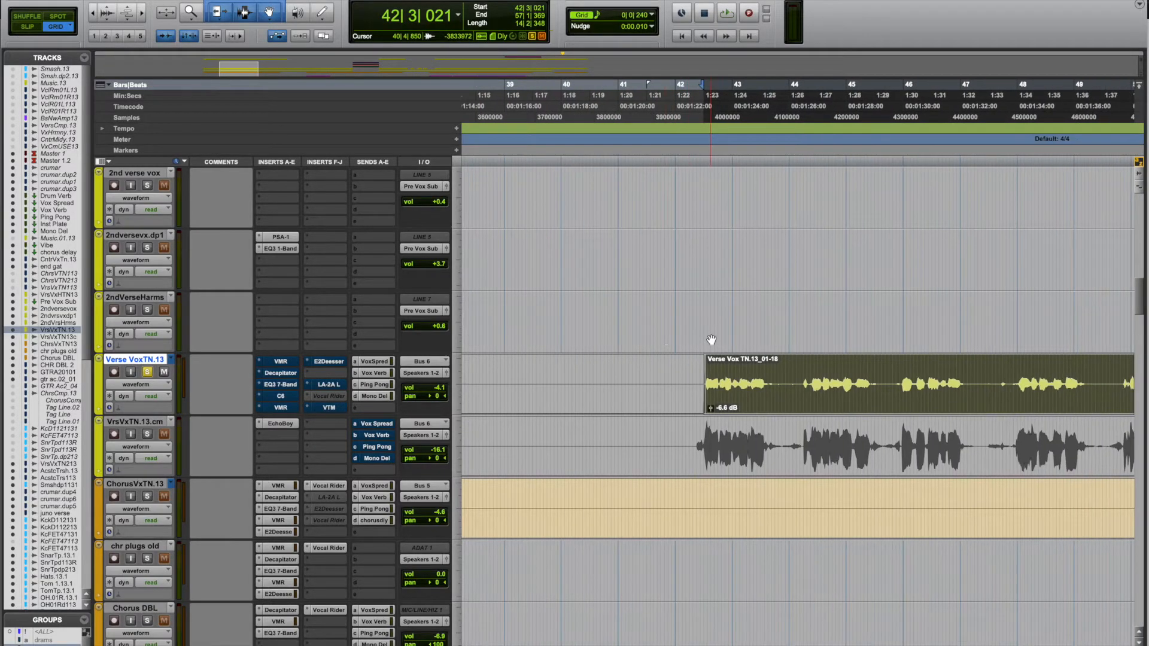
{"action": "left_click", "coordinate": [277, 362], "text": "super"}
{"action": "left_click", "coordinate": [277, 362]}
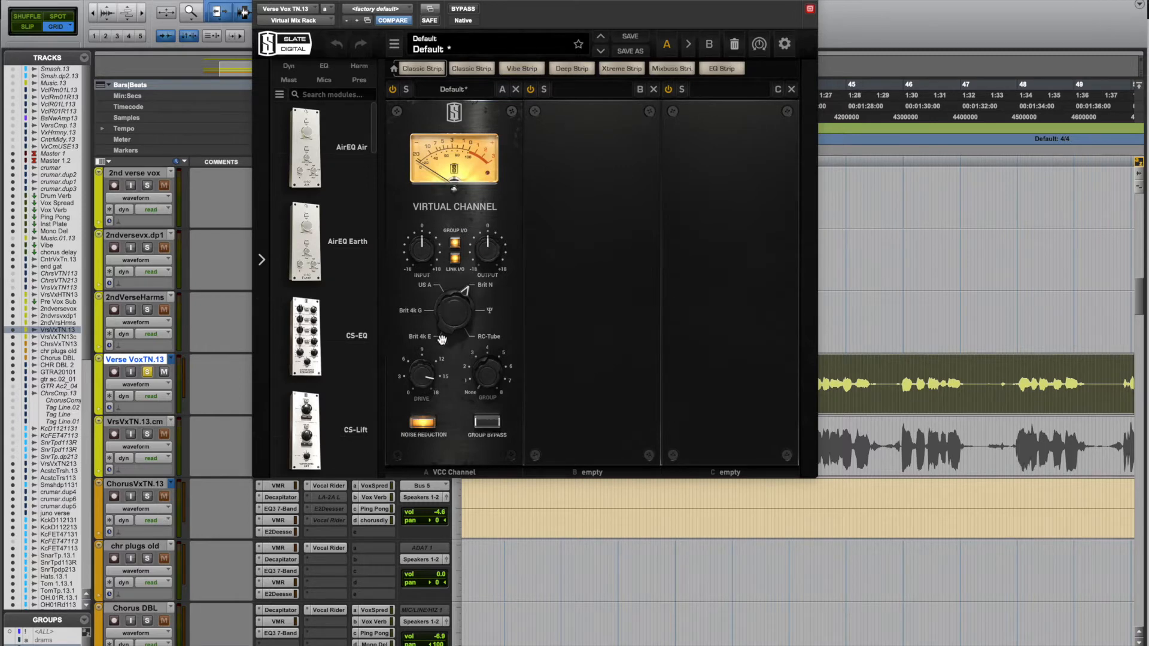
{"action": "left_click_drag", "start_coordinate": [511, 3], "coordinate": [364, 2]}
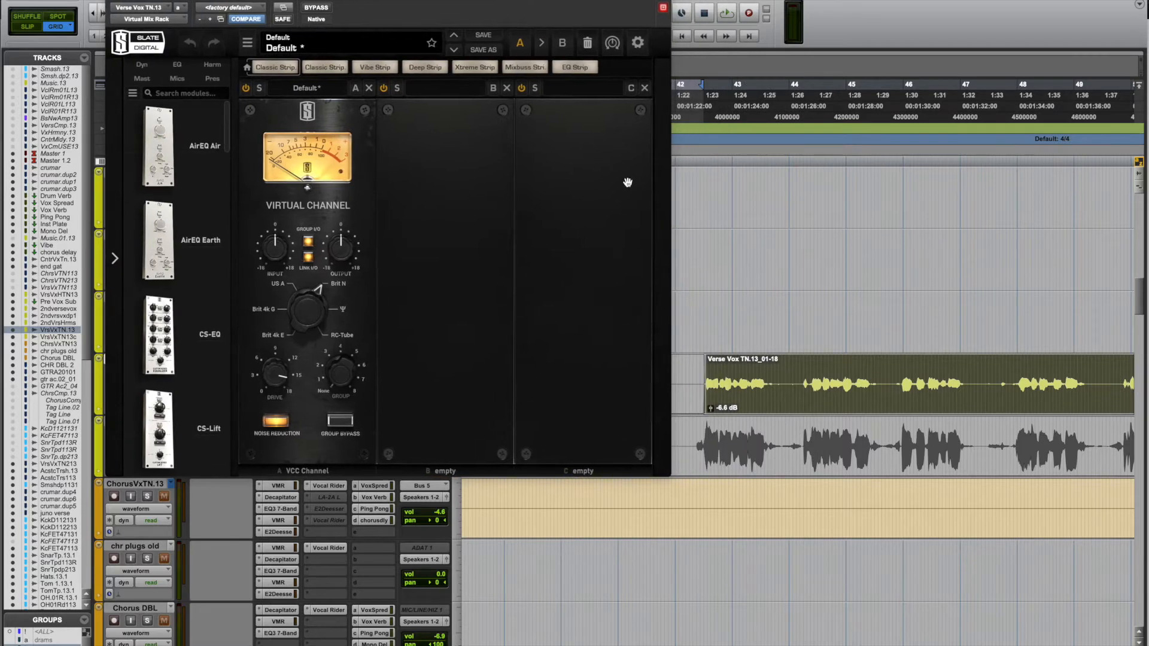
- While playing the vocal, turn off the Virtual Channel's input/output link and lower its input to about -2.9 dB
{"action": "key", "text": "space"}
{"action": "key", "text": "space"}
{"action": "key", "text": "space"}
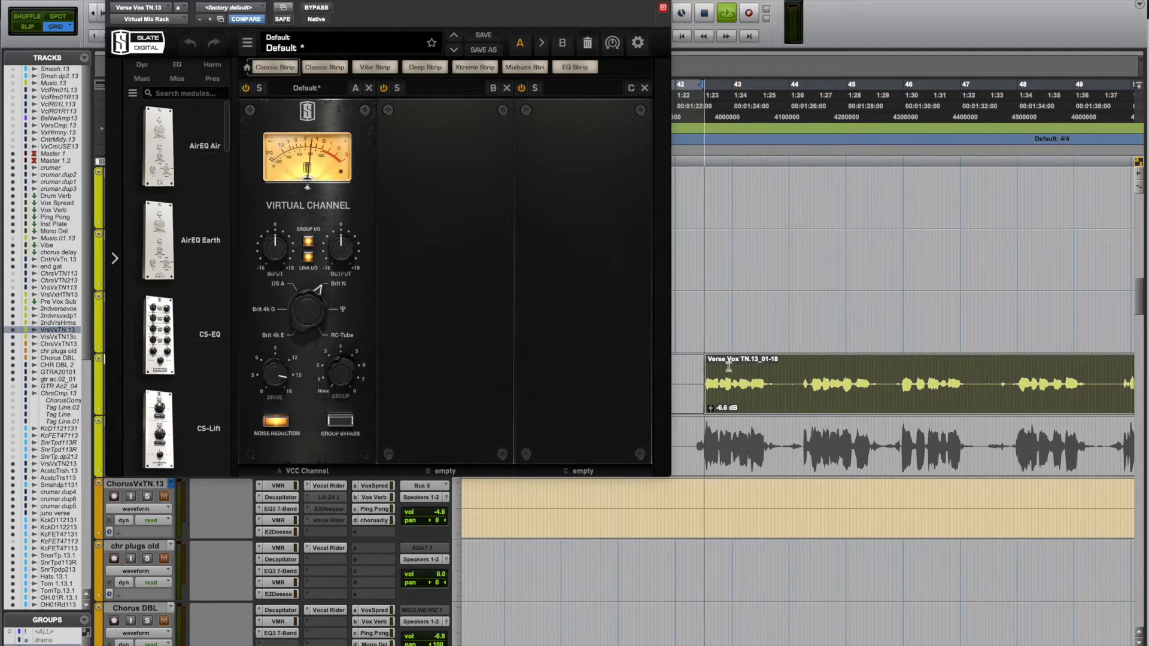
{"action": "left_click", "coordinate": [309, 258]}
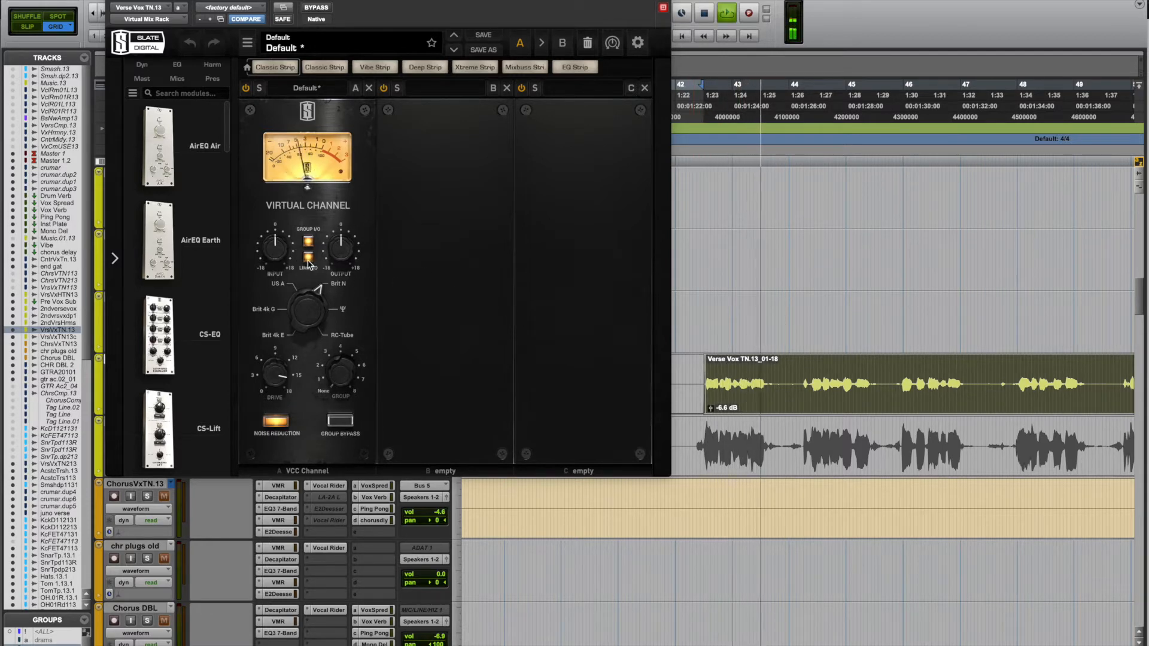
{"action": "left_click_drag", "start_coordinate": [275, 250], "coordinate": [277, 258]}
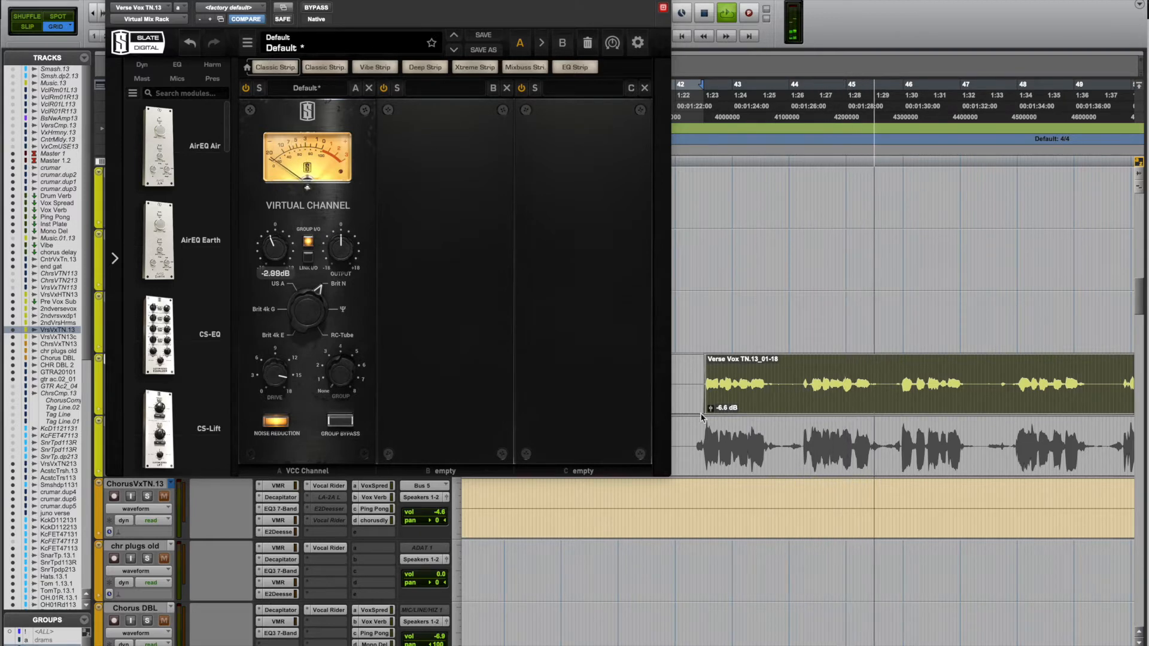
{"action": "left_click_drag", "start_coordinate": [284, 245], "coordinate": [285, 249]}
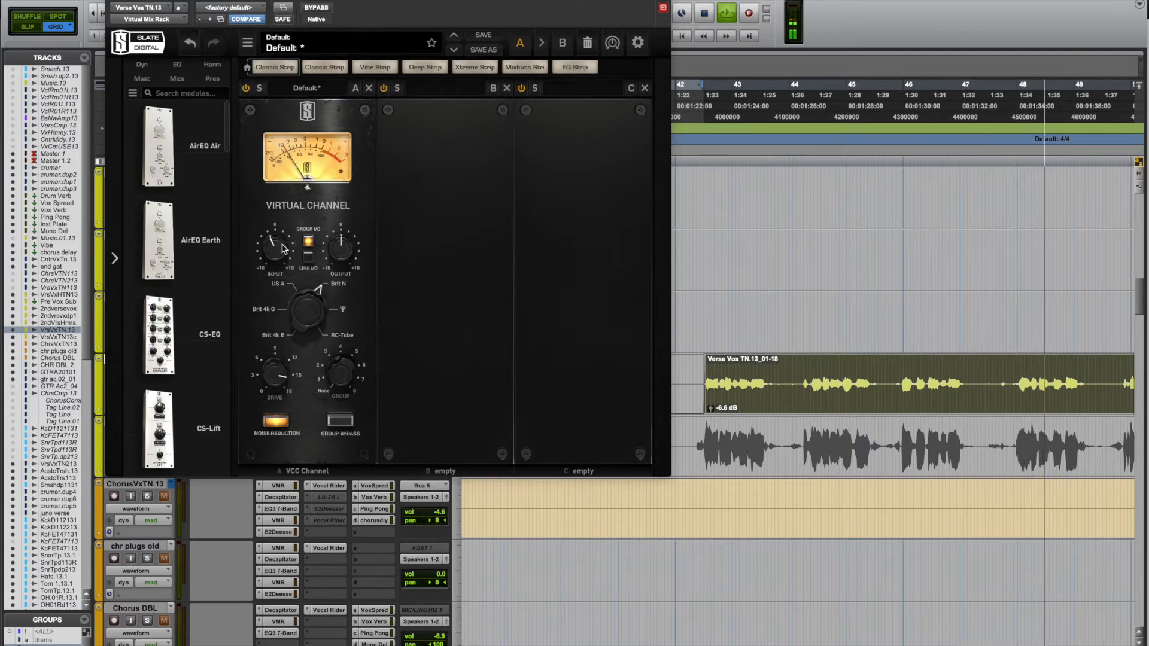
{"action": "key", "text": "space"}
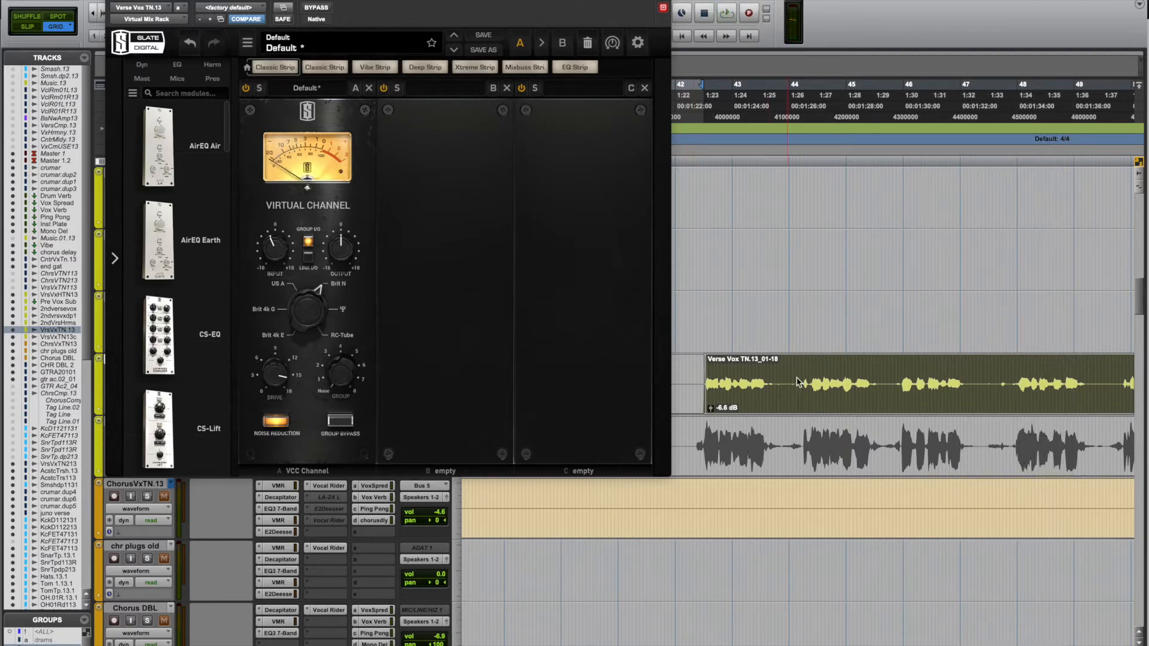
- Separate the first loud syllable just after 44|2 into its own clip on Verse Vox TN.13 and lower its clip gain slightly
{"action": "left_click", "coordinate": [807, 376]}
{"action": "key", "text": "super+bracketright"}
{"action": "key", "text": "super+bracketright"}
{"action": "key", "text": "super+bracketright"}
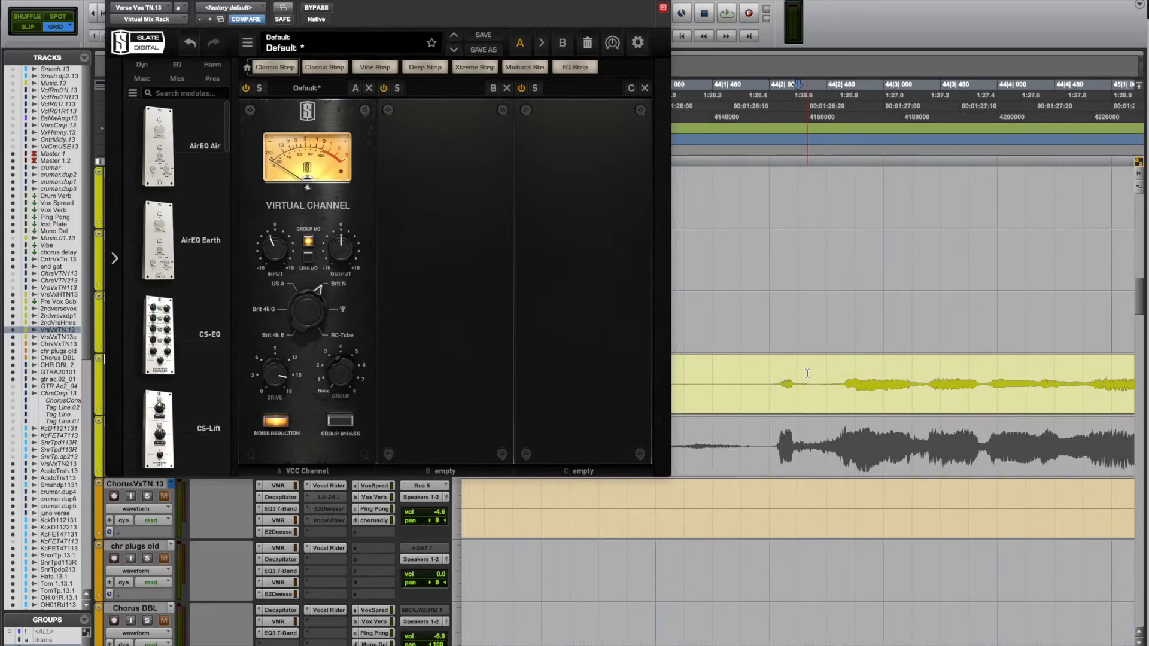
{"action": "left_click", "coordinate": [834, 373]}
{"action": "key", "text": "super+bracketleft"}
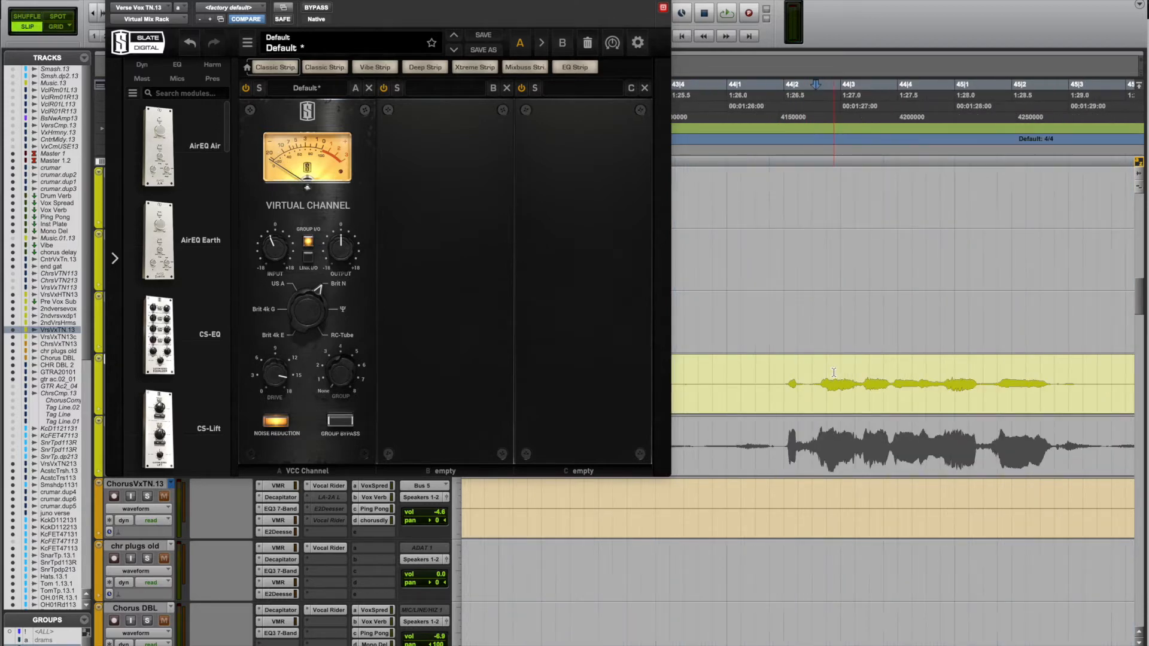
{"action": "left_click_drag", "start_coordinate": [816, 383], "coordinate": [861, 388]}
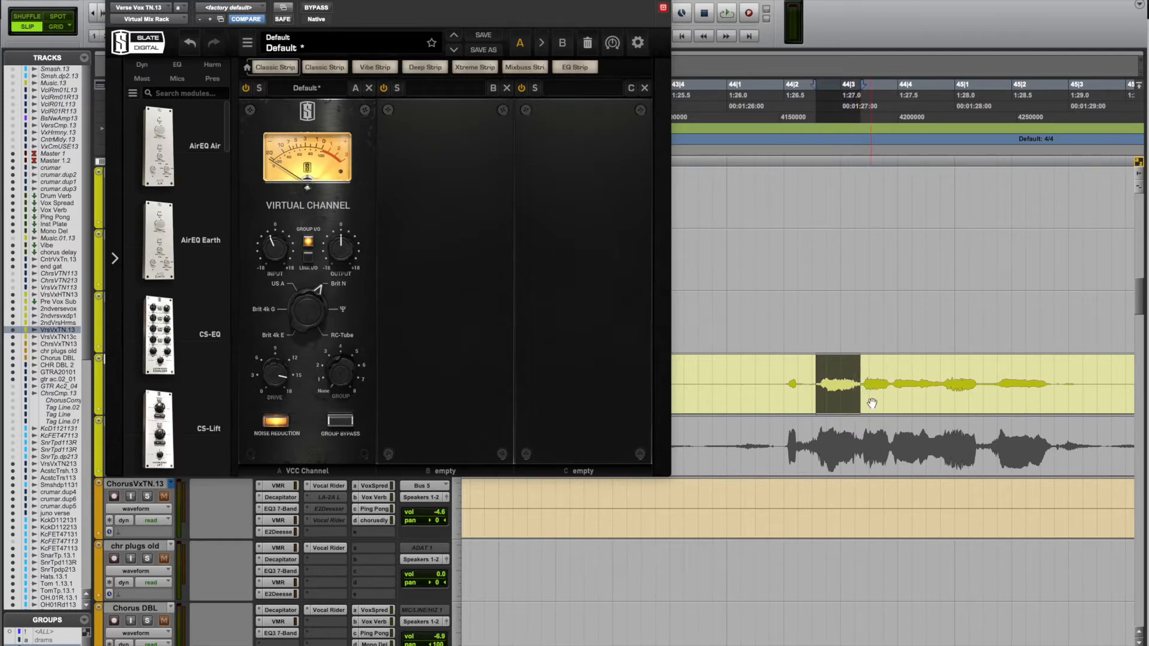
{"action": "key", "text": "super+e"}
{"action": "left_click", "coordinate": [820, 409]}
{"action": "left_click_drag", "start_coordinate": [820, 412], "coordinate": [820, 414]}
- Split the vocal at the next two gaps between words and raise the clip gain of the two resulting short clips
{"action": "left_click", "coordinate": [893, 379]}
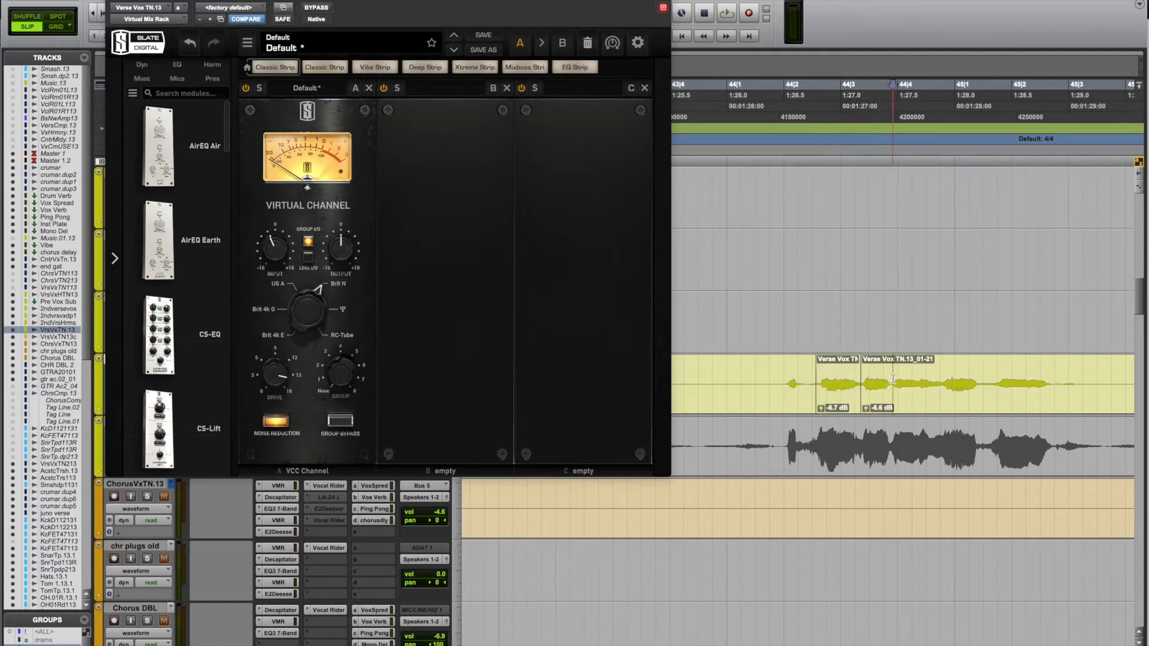
{"action": "key", "text": "super+e"}
{"action": "left_click_drag", "start_coordinate": [866, 408], "coordinate": [867, 396]}
{"action": "left_click", "coordinate": [939, 380]}
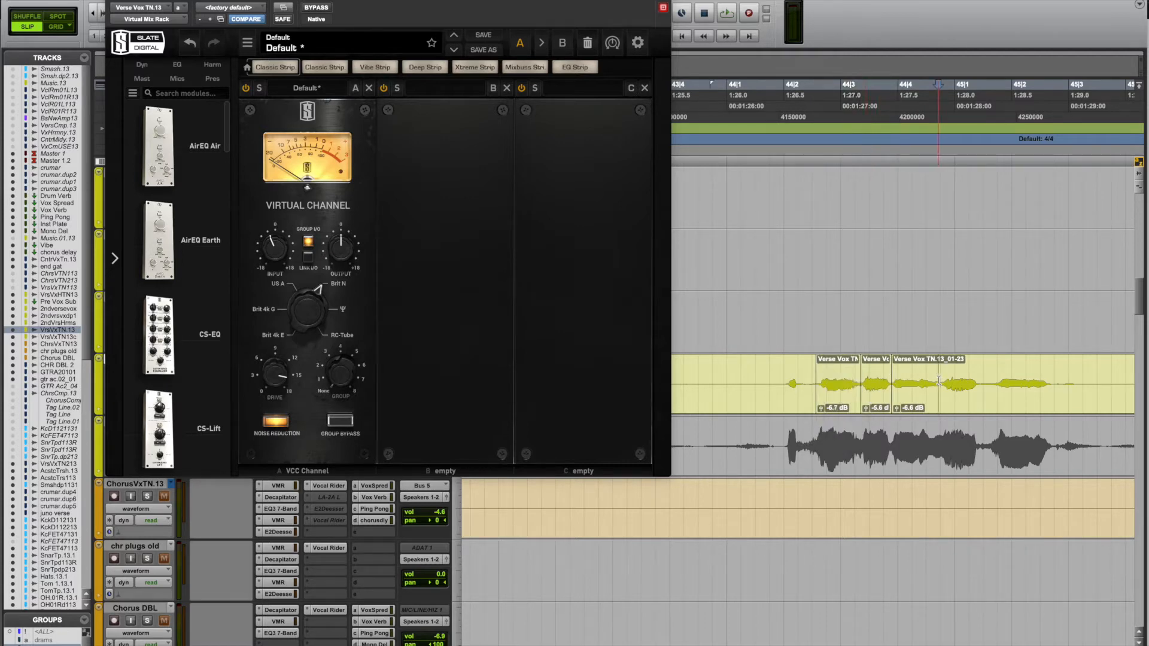
{"action": "key", "text": "super+e"}
{"action": "left_click_drag", "start_coordinate": [897, 408], "coordinate": [896, 385]}
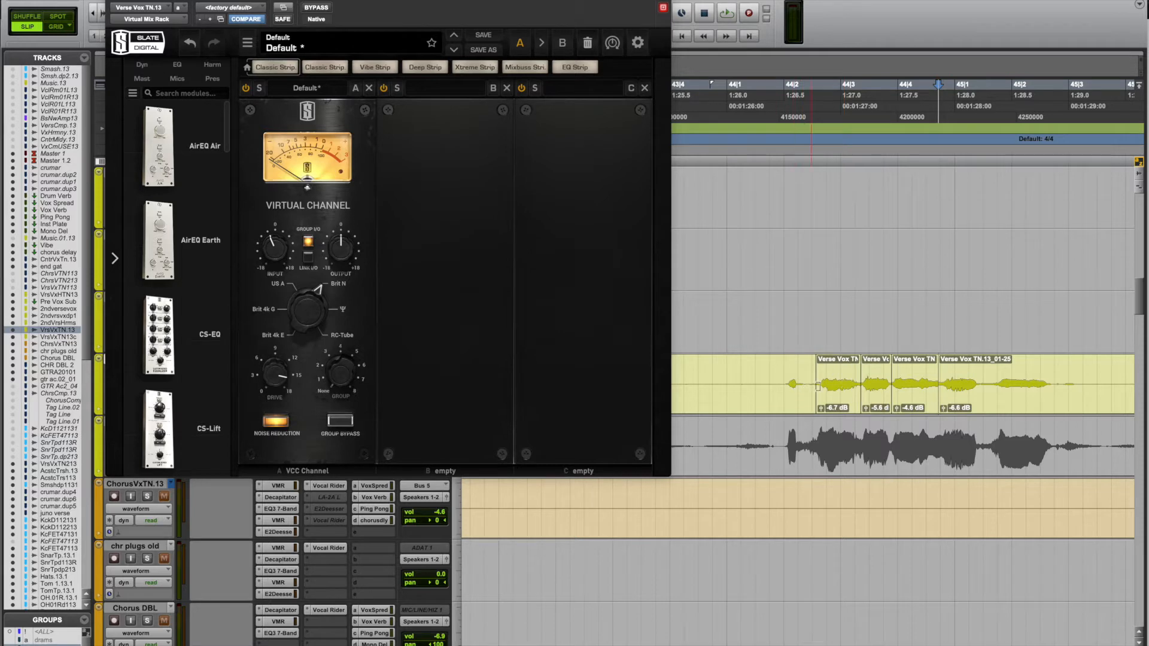
- Split the Verse Vox TN.13 clip at two gaps between words after 46|1 and raise the clip gain of the short clip between them
{"action": "key", "text": "r"}
{"action": "scroll", "coordinate": [941, 396], "scroll_direction": "right", "scroll_amount": 3}
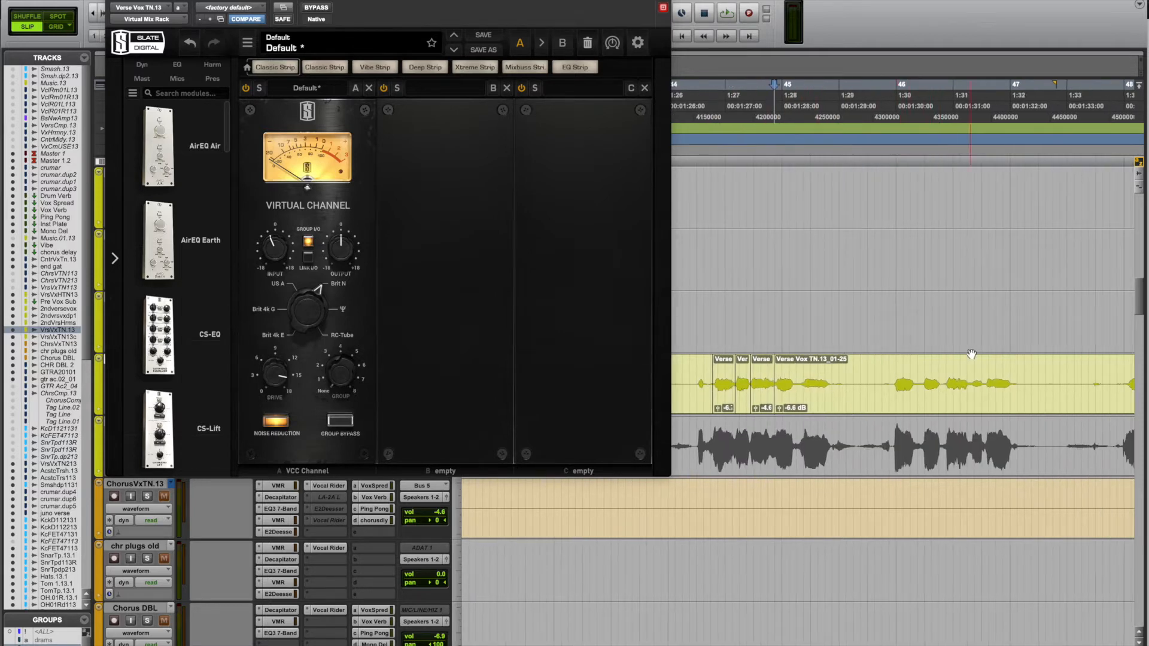
{"action": "left_click", "coordinate": [954, 378]}
{"action": "key", "text": "b"}
{"action": "left_click", "coordinate": [986, 381]}
{"action": "key", "text": "b"}
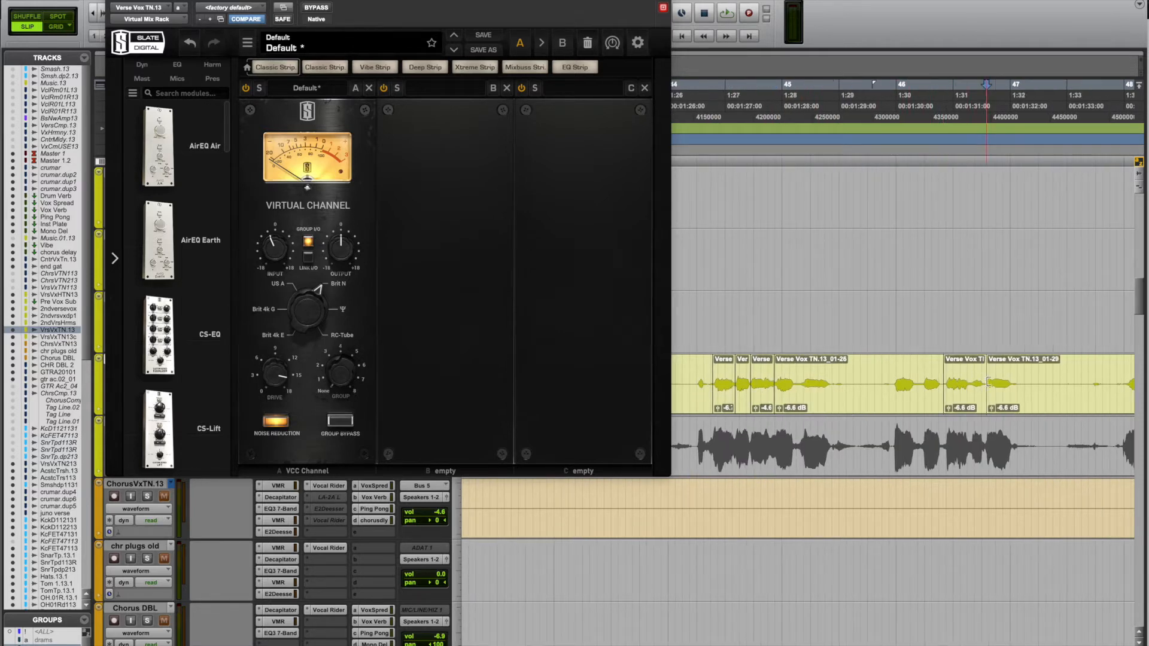
{"action": "left_click_drag", "start_coordinate": [950, 408], "coordinate": [949, 397]}
- Undo the clip splits and clip gain changes back to the intact Verse Vox TN.13_01-18 clip
{"action": "key", "text": "super+z"}
{"action": "key", "text": "super+z"}
{"action": "key", "text": "super+z"}
{"action": "key", "text": "super+z"}
{"action": "key", "text": "super+z"}
{"action": "key", "text": "super+z"}
{"action": "key", "text": "super+z"}
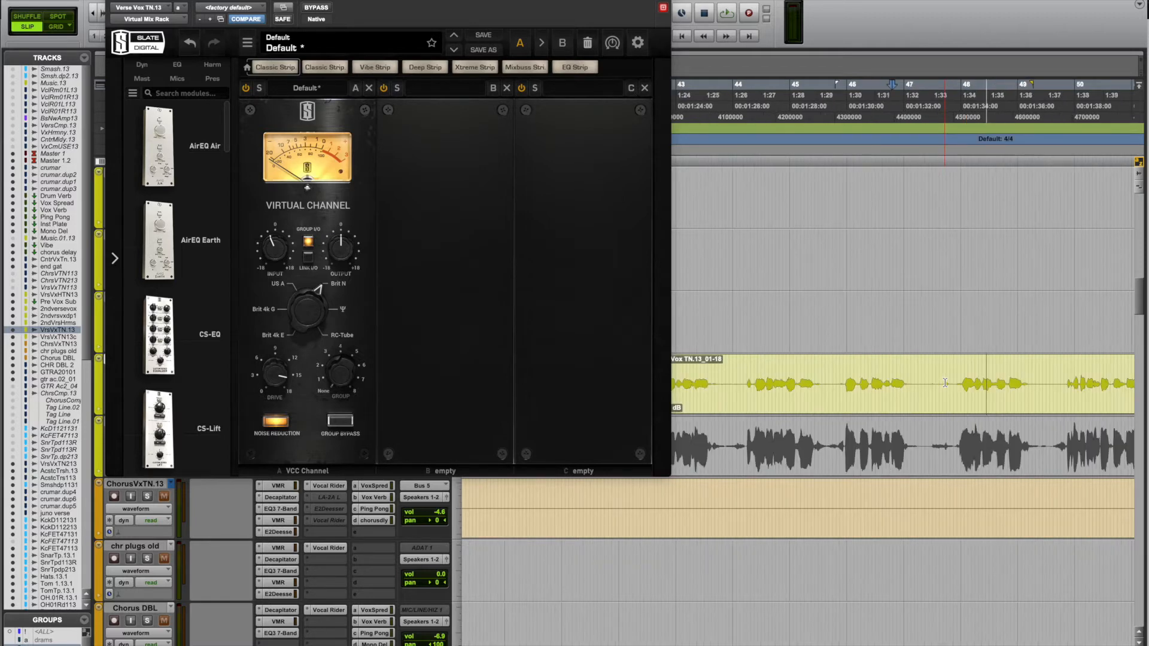
- Look over the vocal clips along the whole song timeline to find a verse section for playback
{"action": "key", "text": "super+bracketleft"}
{"action": "key", "text": "super+bracketleft"}
{"action": "key", "text": "super+bracketleft"}
{"action": "key", "text": "super+bracketleft"}
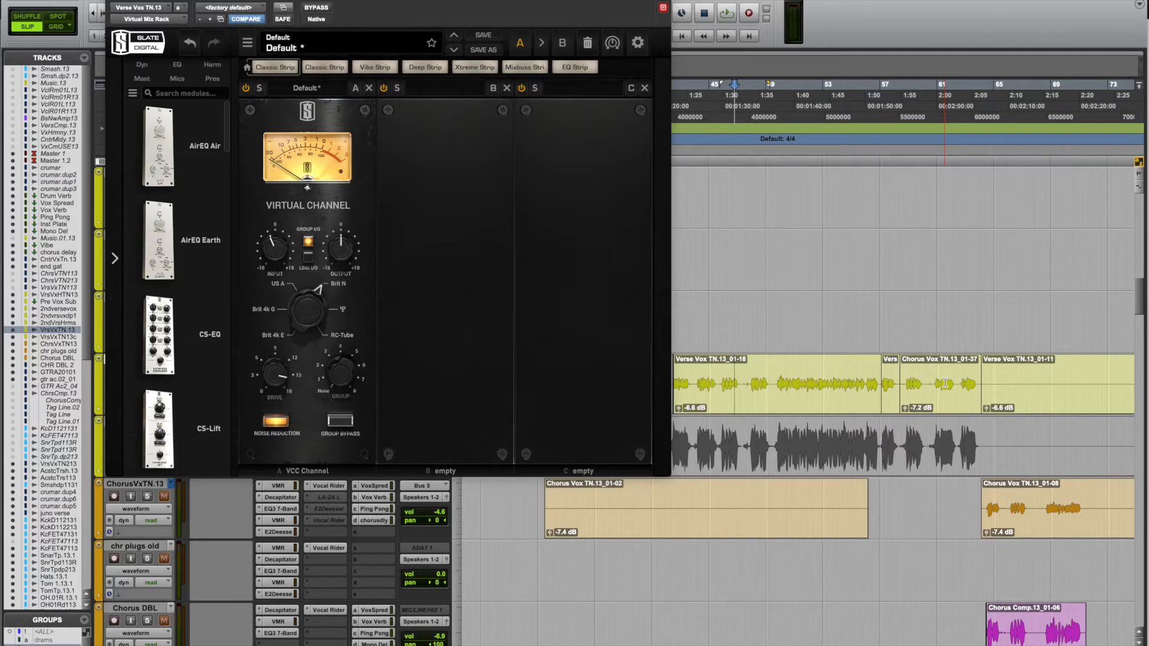
{"action": "double_click", "coordinate": [934, 369]}
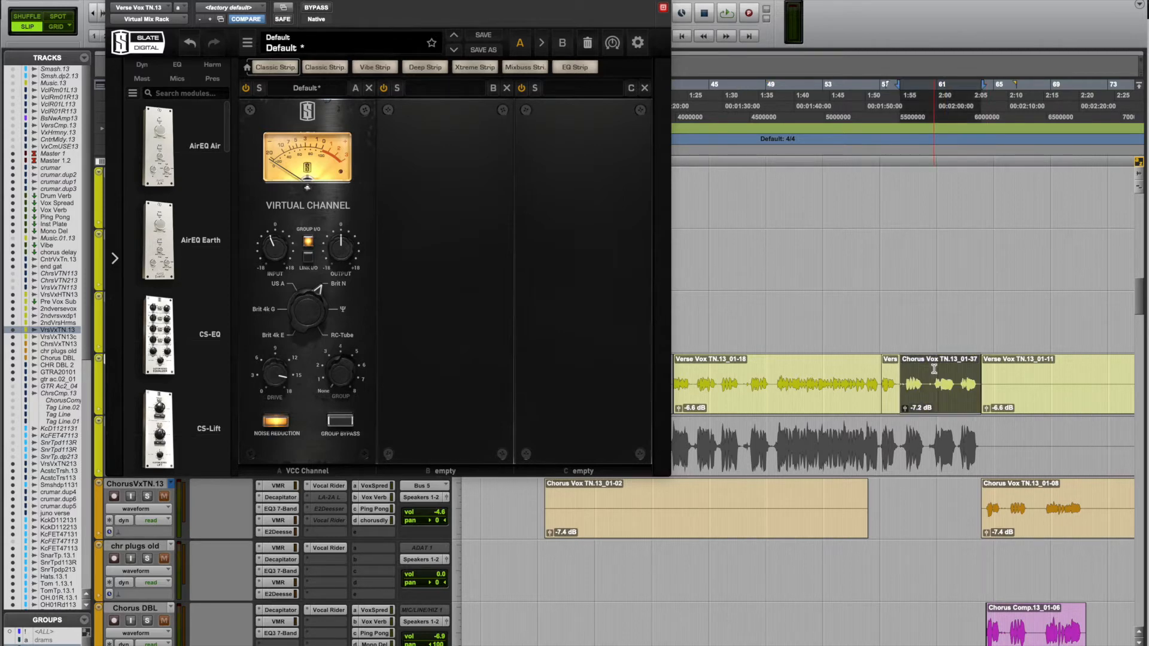
{"action": "key", "text": "t"}
{"action": "key", "text": "t"}
{"action": "key", "text": "t"}
{"action": "key", "text": "r"}
{"action": "key", "text": "r"}
{"action": "key", "text": "r"}
{"action": "key", "text": "r"}
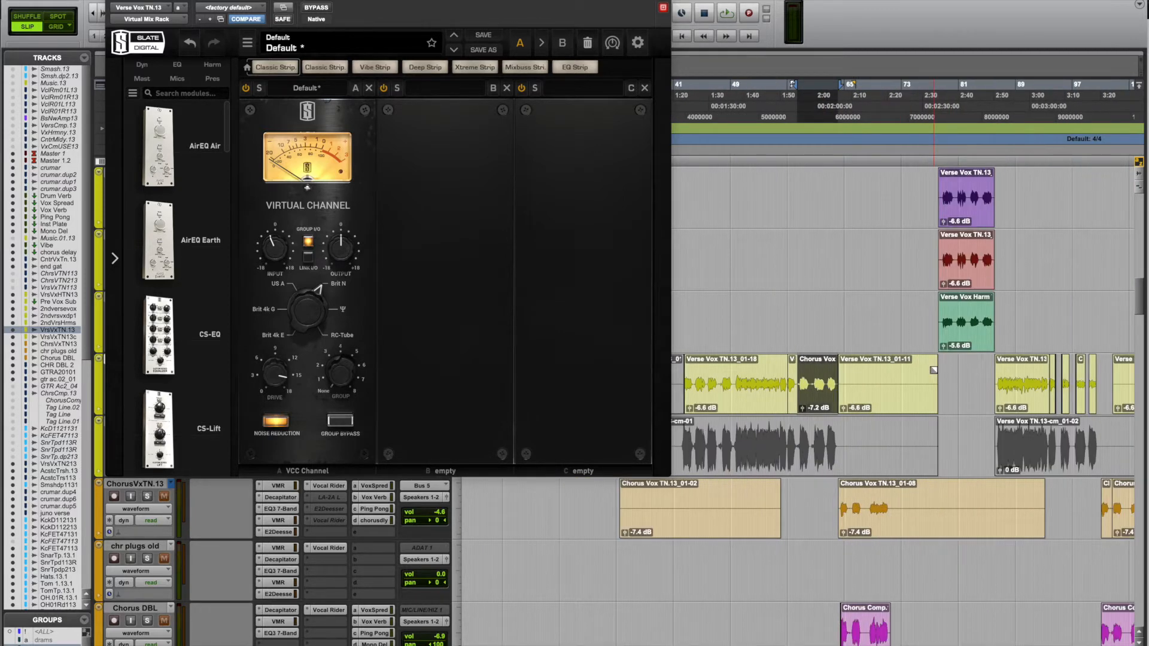
{"action": "scroll", "coordinate": [933, 369], "scroll_direction": "right", "scroll_amount": 2}
{"action": "scroll", "coordinate": [894, 383], "scroll_direction": "right", "scroll_amount": 10}
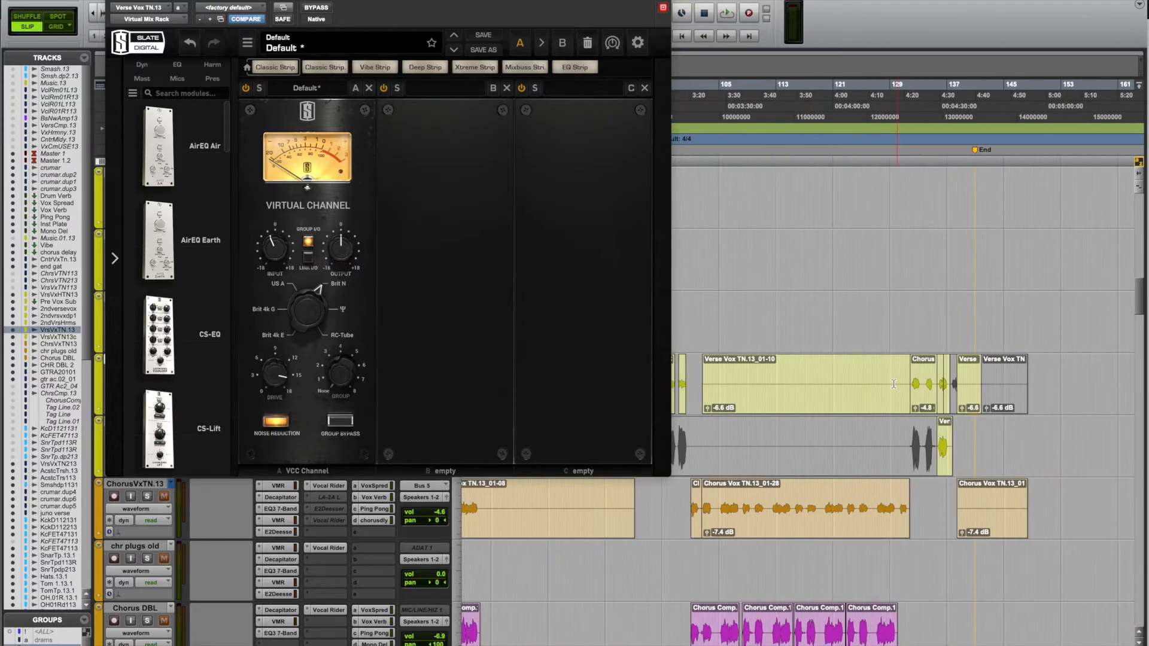
{"action": "scroll", "coordinate": [902, 412], "scroll_direction": "left", "scroll_amount": 3}
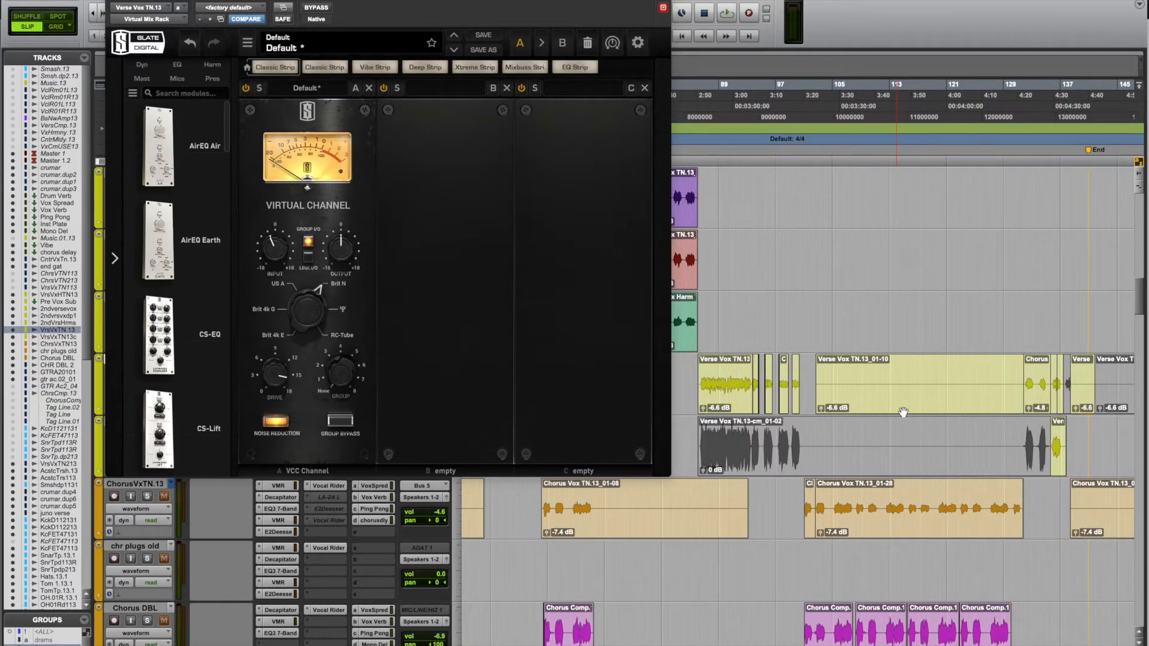
{"action": "left_click", "coordinate": [991, 391]}
{"action": "scroll", "coordinate": [795, 374], "scroll_direction": "left", "scroll_amount": 11}
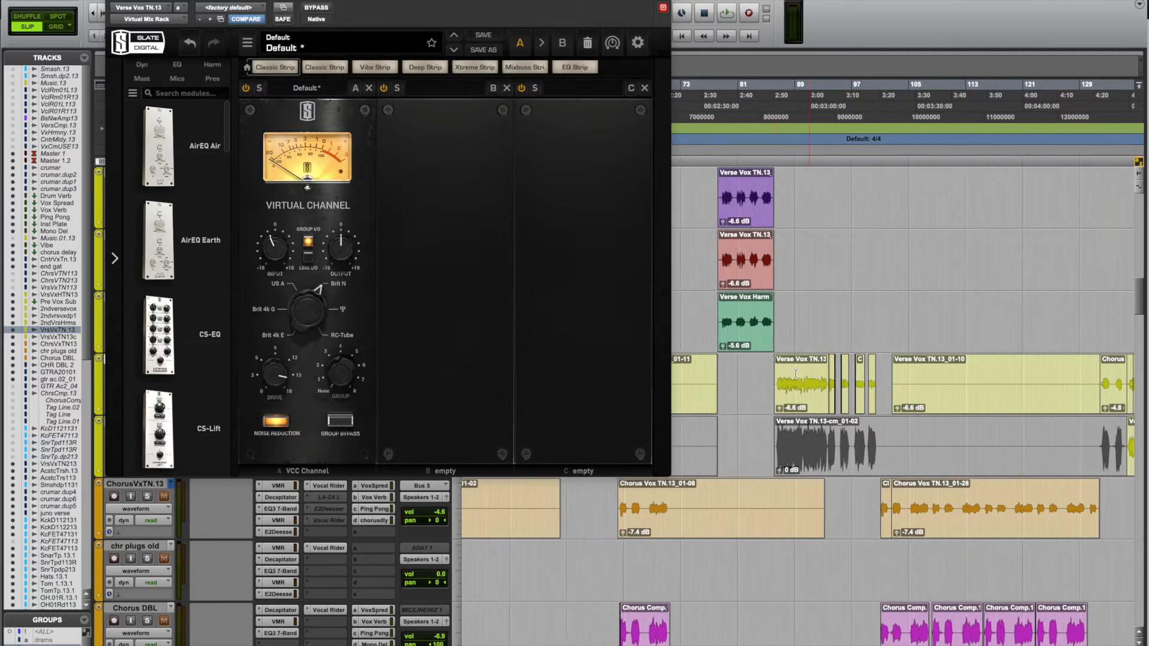
- Select the entire Verse Vox TN.13_01-18 clip, start looped playback and bring up the mixer
{"action": "double_click", "coordinate": [795, 373]}
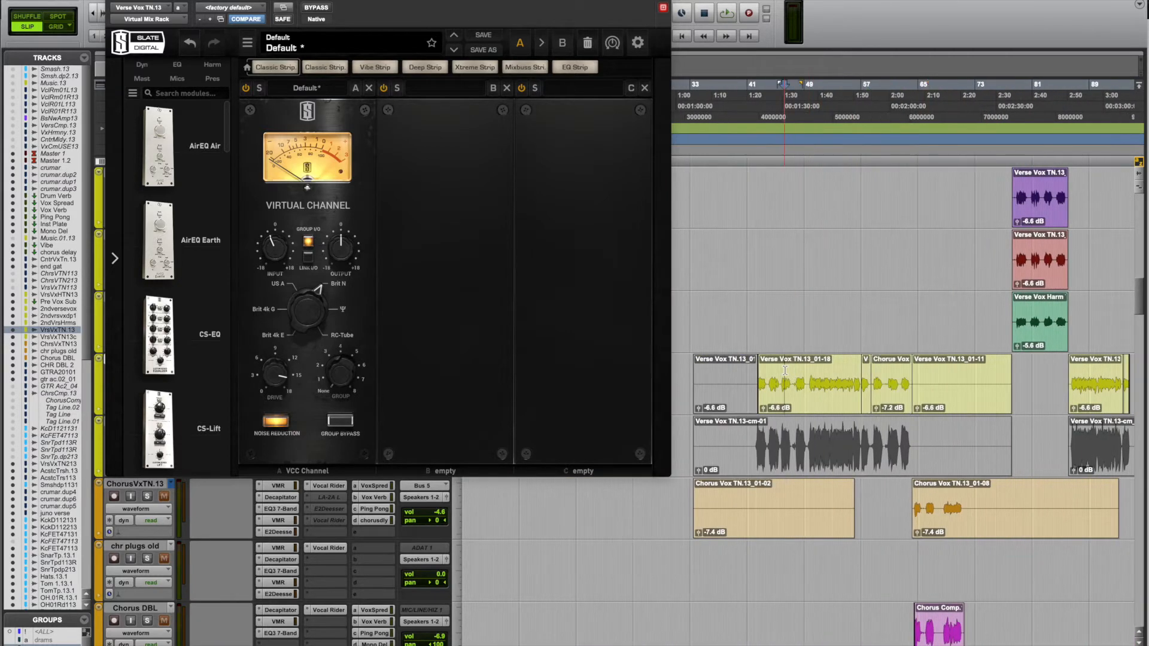
{"action": "key", "text": "space"}
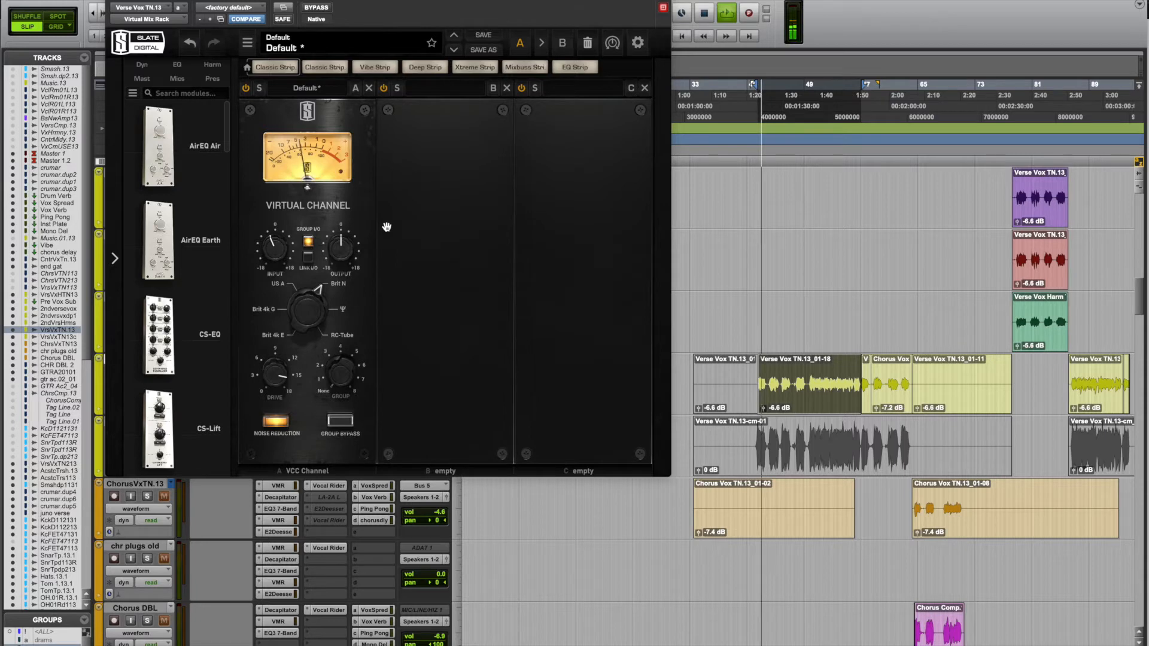
{"action": "key", "text": "super+equal"}
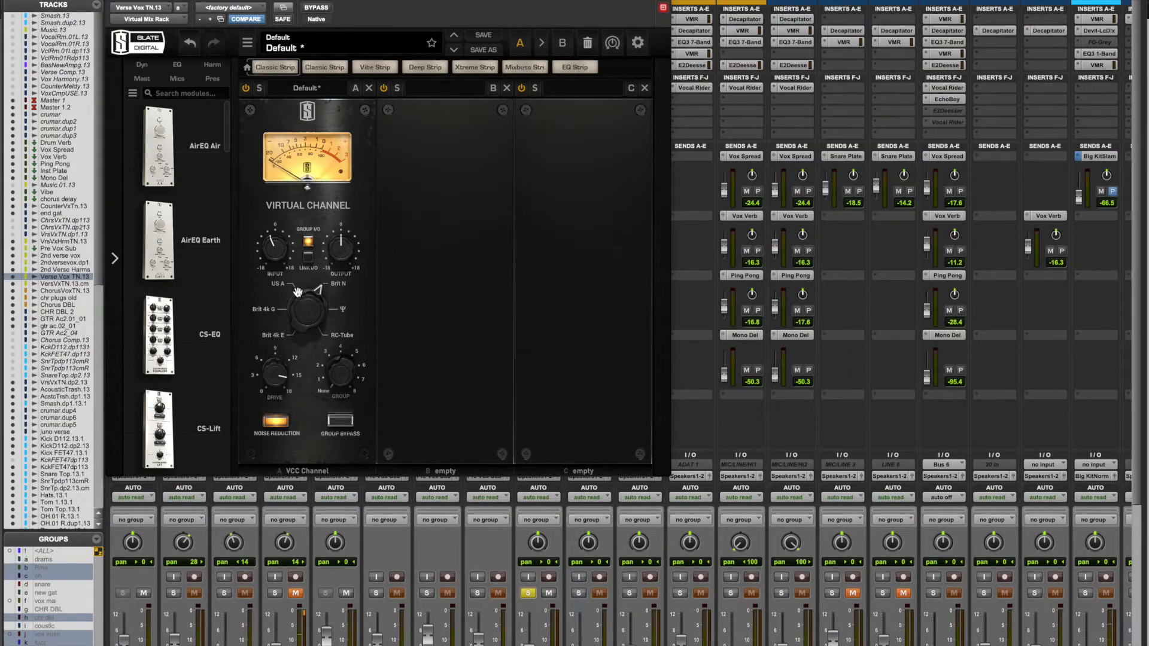
- Move the Virtual Mix Rack window toward the middle of the mixer, review its Virtual Channel and close it
{"action": "left_click_drag", "start_coordinate": [419, 2], "coordinate": [721, 53]}
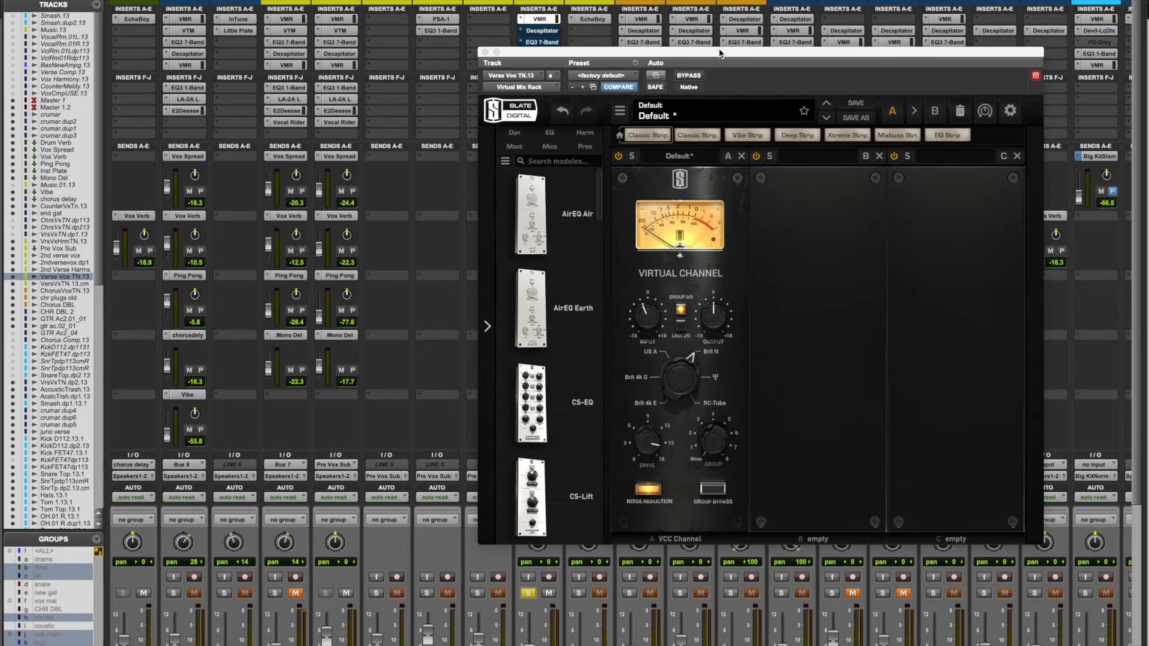
{"action": "left_click", "coordinate": [655, 449]}
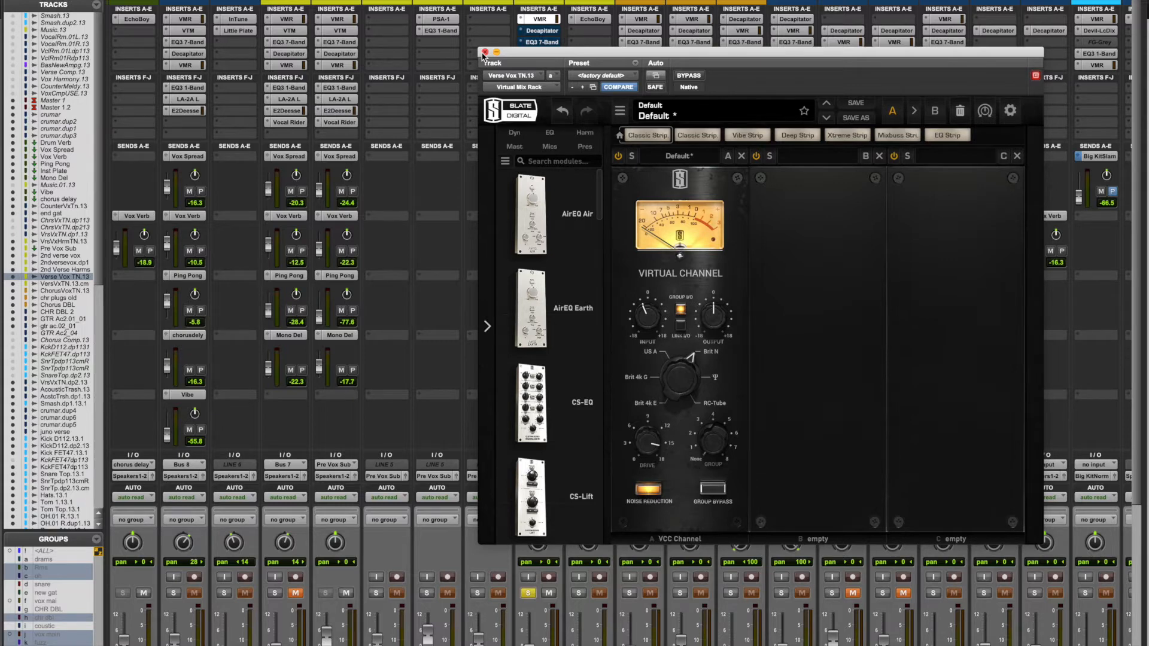
{"action": "left_click", "coordinate": [485, 53]}
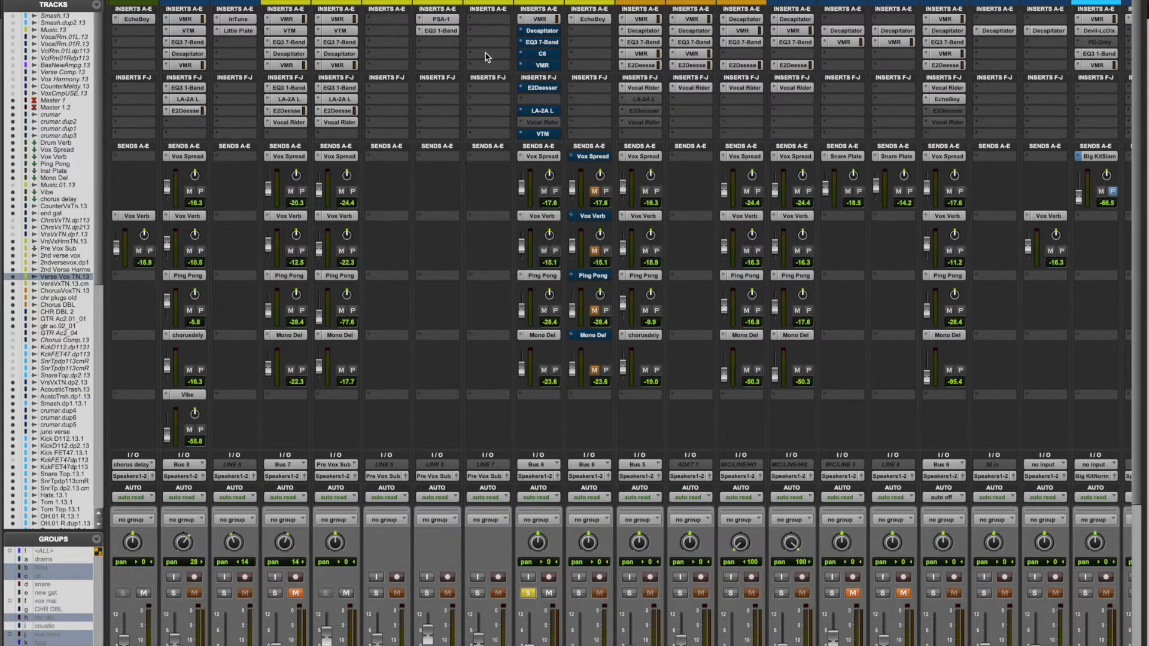
- Re-enable the Decapitator insert on Verse Vox TN.13, open it and compare the vocal with it bypassed and active
{"action": "left_click", "coordinate": [541, 31], "text": "super"}
{"action": "left_click", "coordinate": [542, 30]}
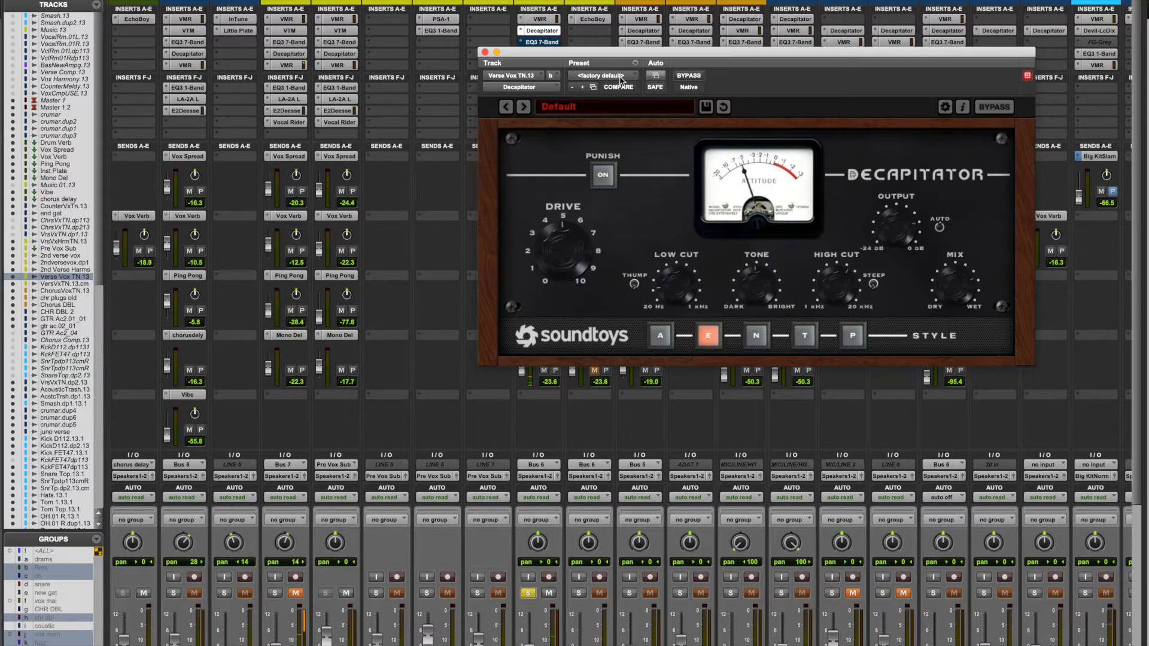
{"action": "left_click", "coordinate": [689, 76]}
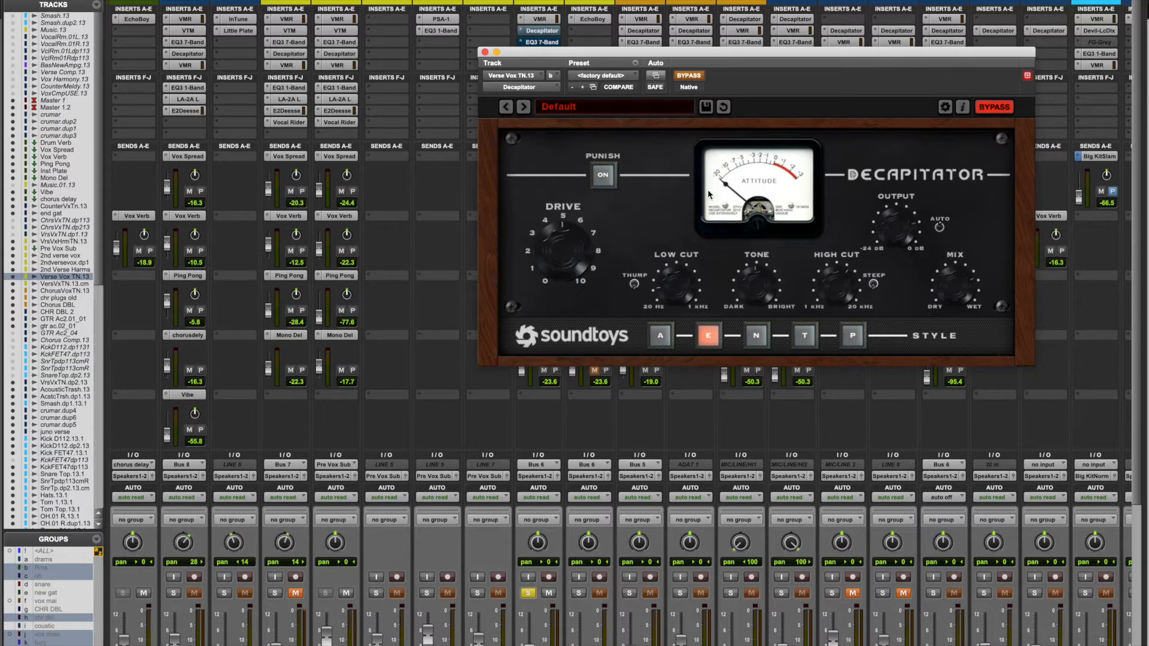
{"action": "left_click", "coordinate": [689, 76]}
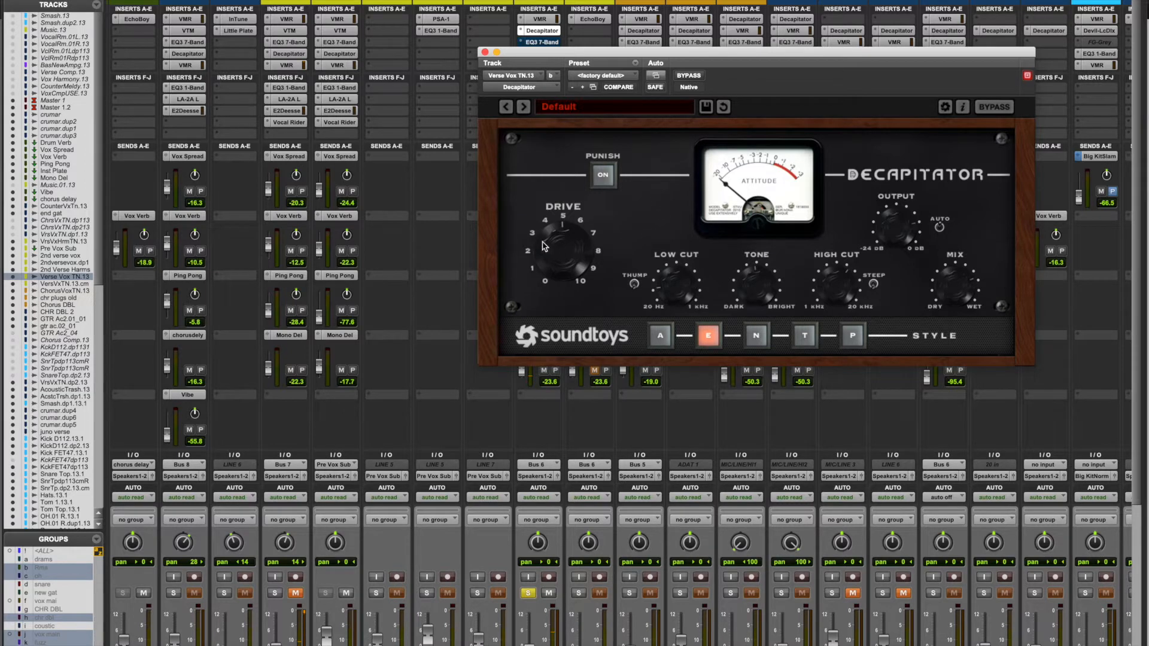
- Fine-tune Decapitator's mix and drive while the vocal plays, comparing the result against bypass
{"action": "left_click_drag", "start_coordinate": [962, 292], "coordinate": [960, 289]}
{"action": "left_click_drag", "start_coordinate": [556, 249], "coordinate": [558, 278]}
{"action": "left_click", "coordinate": [691, 78]}
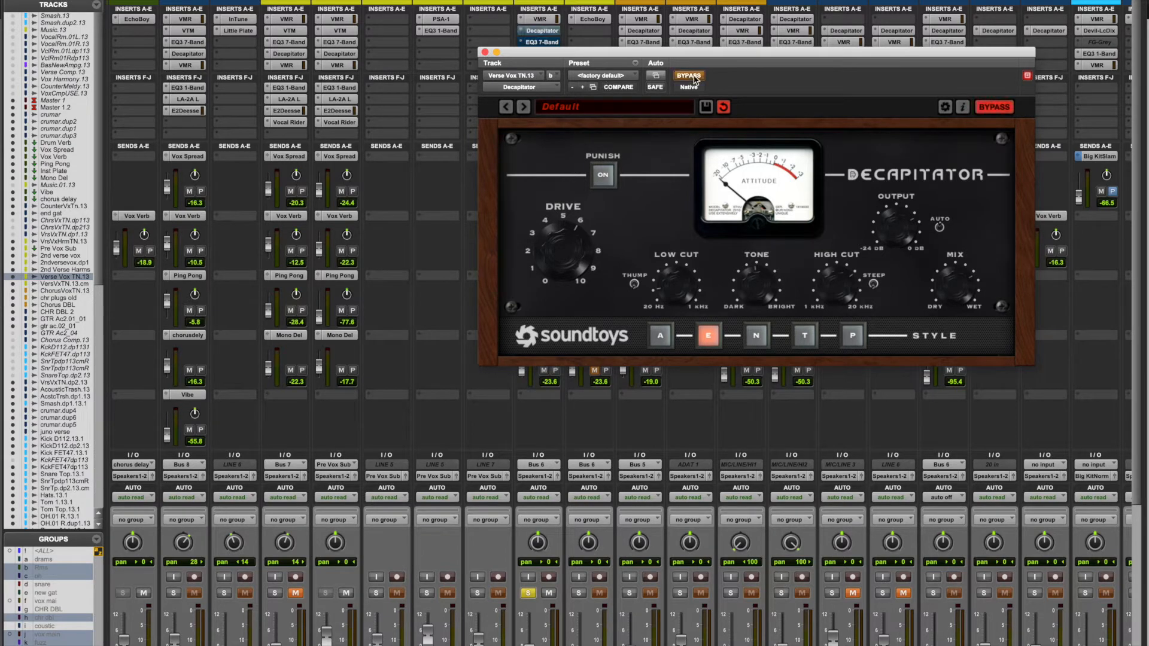
{"action": "left_click", "coordinate": [694, 78]}
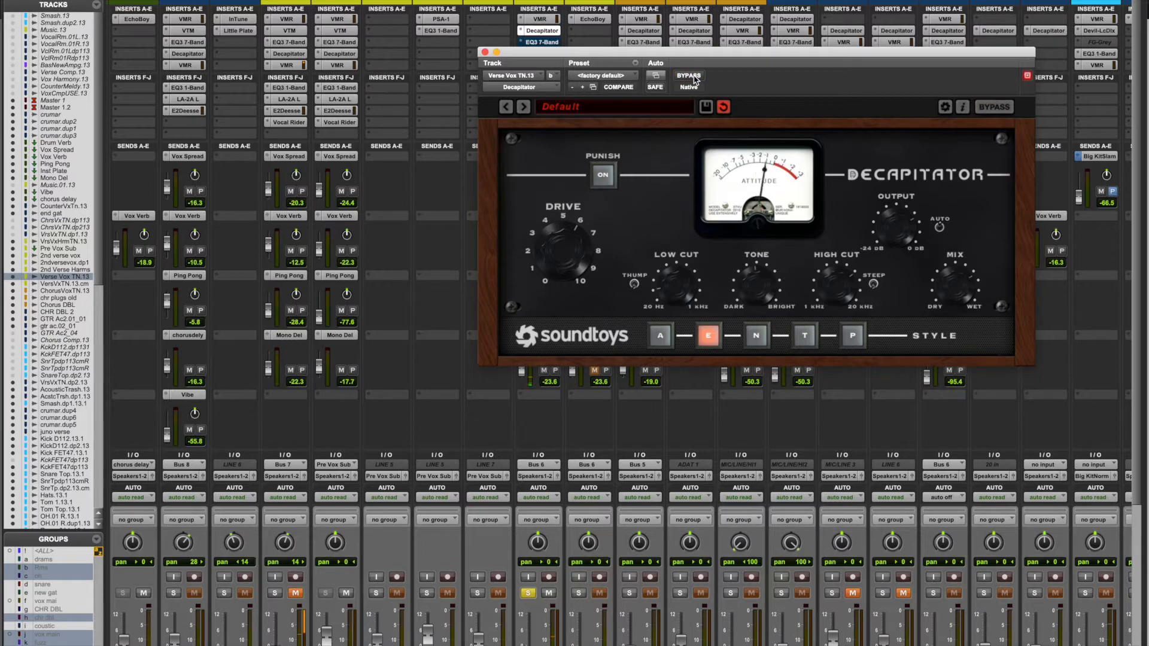
- Close Decapitator, then re-enable and open the EQ3 7-Band insert on Verse Vox TN.13
{"action": "key", "text": "super+w"}
{"action": "left_click", "coordinate": [540, 44], "text": "super"}
{"action": "left_click", "coordinate": [540, 43]}
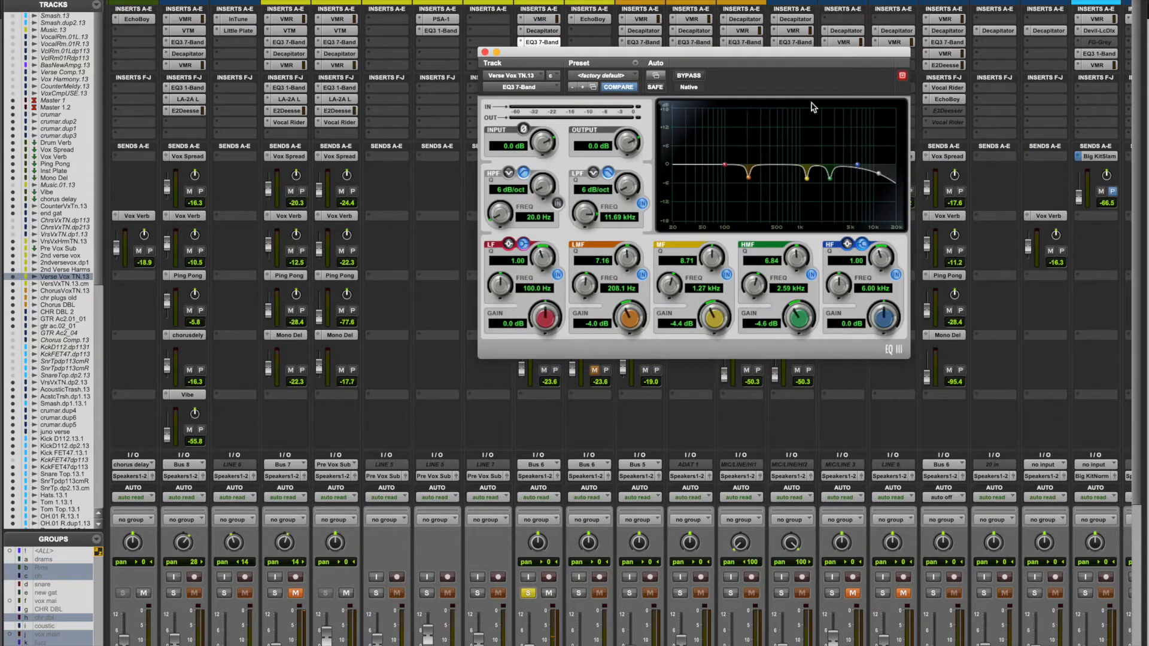
- Set the EQ's low-pass filter to 18 dB/oct at 12.92 kHz and the HMF band to -4.8 dB at 2.54 kHz
{"action": "left_click_drag", "start_coordinate": [879, 178], "coordinate": [882, 173]}
{"action": "left_click_drag", "start_coordinate": [624, 188], "coordinate": [620, 127]}
{"action": "mouse_move", "coordinate": [626, 186]}
{"action": "left_mouse_down"}
{"action": "mouse_move", "coordinate": [627, 158]}
{"action": "mouse_move", "coordinate": [628, 190]}
{"action": "left_mouse_up"}
{"action": "left_click_drag", "start_coordinate": [832, 182], "coordinate": [829, 183]}
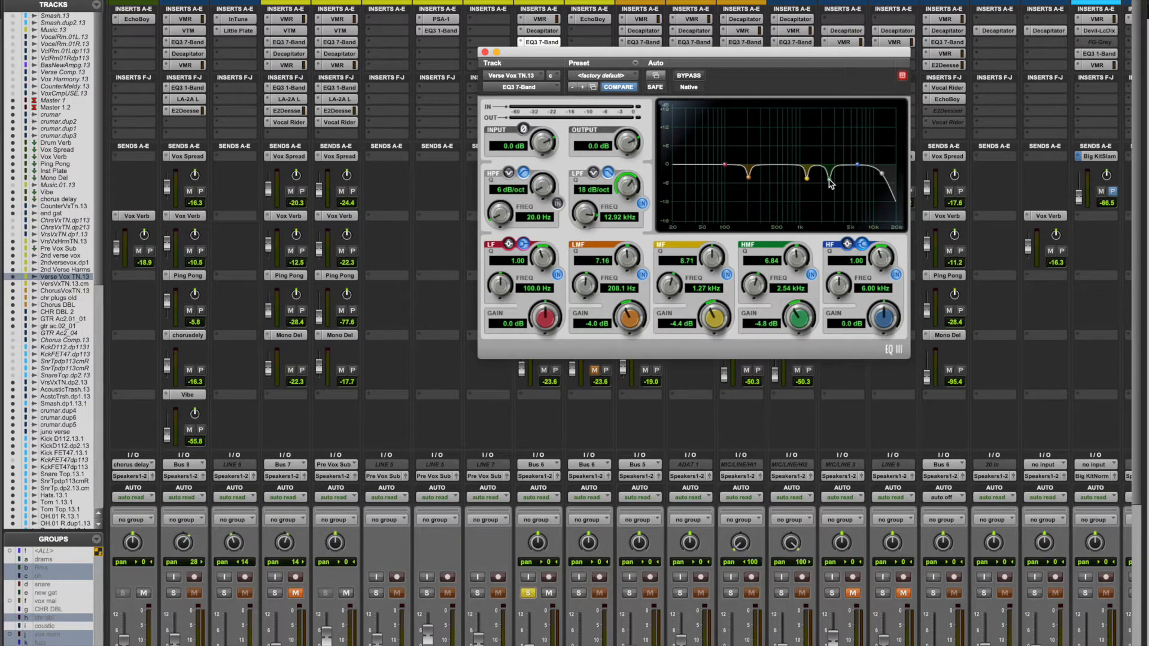
- Set the EQ's HMF to 2.86 kHz at -5.7 dB, MF gain to -4.8 dB, and LMF to 248.8 Hz, Q 1.97, -2.2 dB
{"action": "left_click_drag", "start_coordinate": [736, 63], "coordinate": [718, 100]}
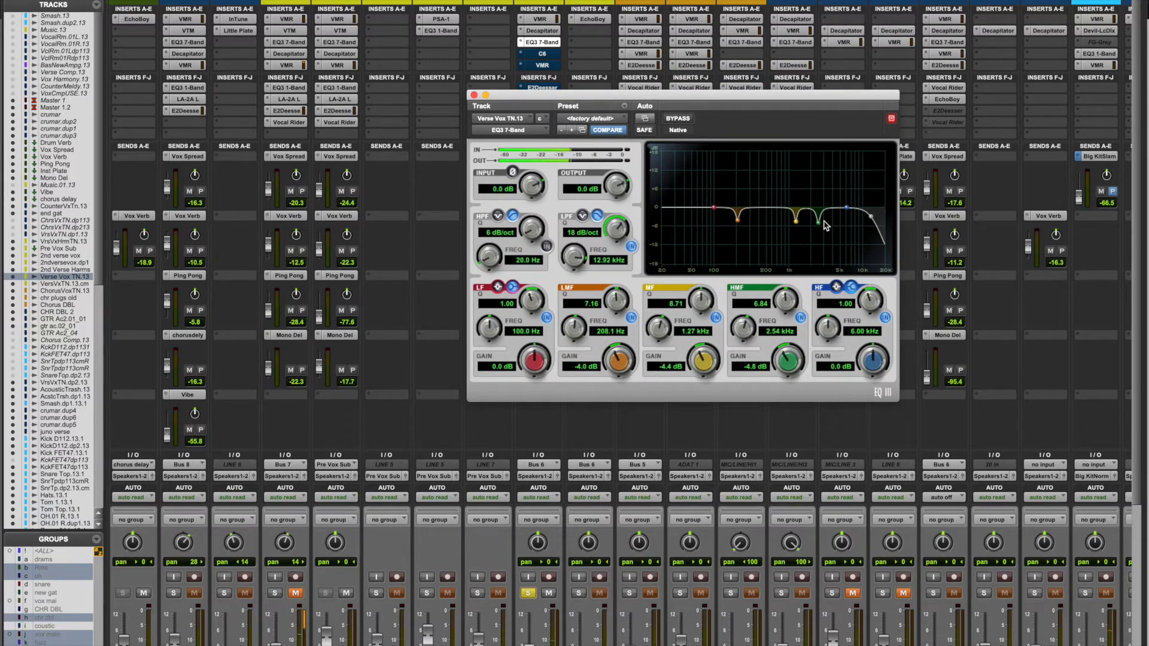
{"action": "left_click_drag", "start_coordinate": [819, 225], "coordinate": [744, 222]}
{"action": "mouse_move", "coordinate": [619, 301]}
{"action": "left_mouse_down"}
{"action": "mouse_move", "coordinate": [616, 344]}
{"action": "mouse_move", "coordinate": [611, 318]}
{"action": "left_mouse_up"}
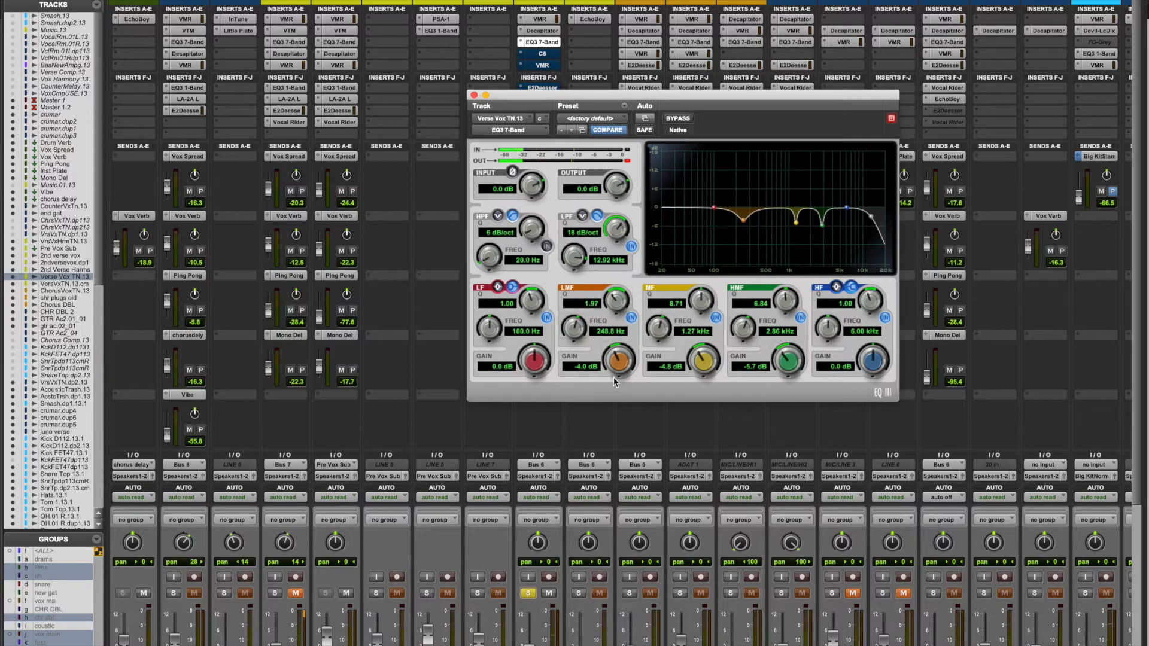
{"action": "left_click_drag", "start_coordinate": [615, 368], "coordinate": [615, 363]}
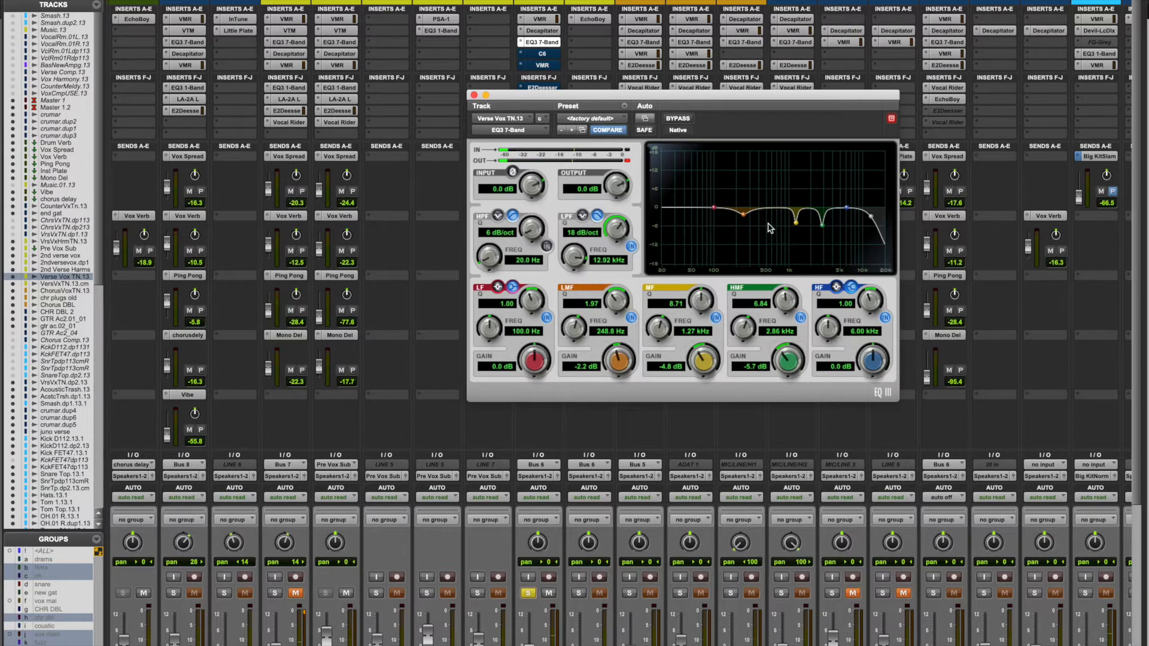
- Move the EQ window clear of the vocal's inserts, close it, and re-enable and open the C6 insert
{"action": "left_click_drag", "start_coordinate": [632, 97], "coordinate": [746, 92]}
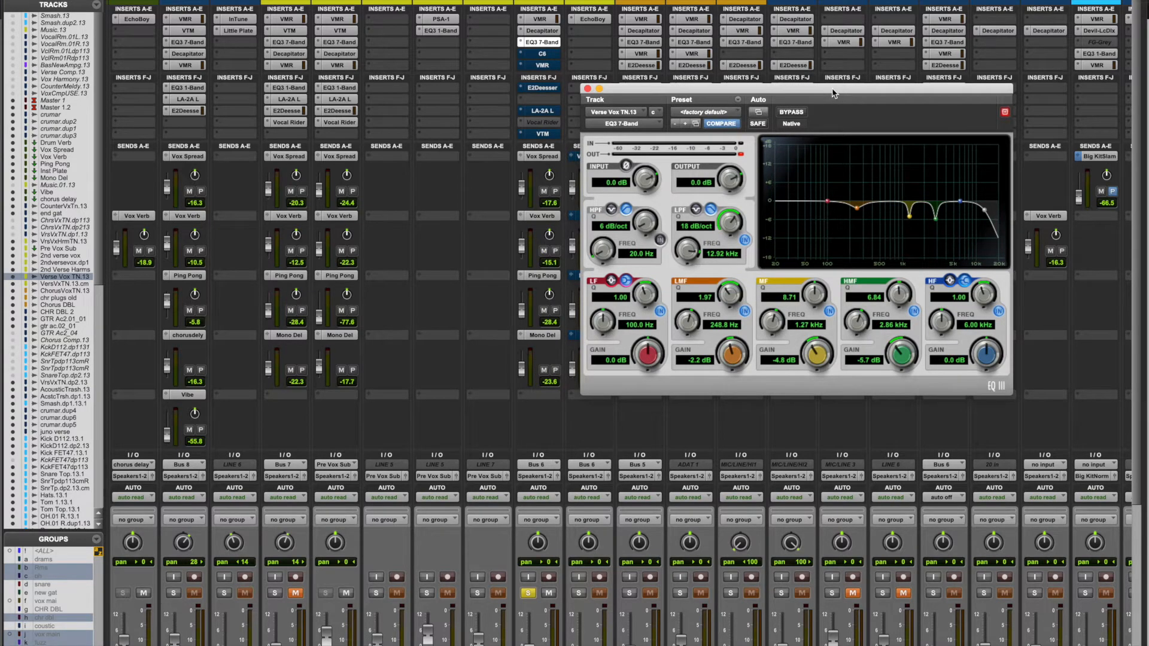
{"action": "left_click_drag", "start_coordinate": [833, 93], "coordinate": [830, 85]}
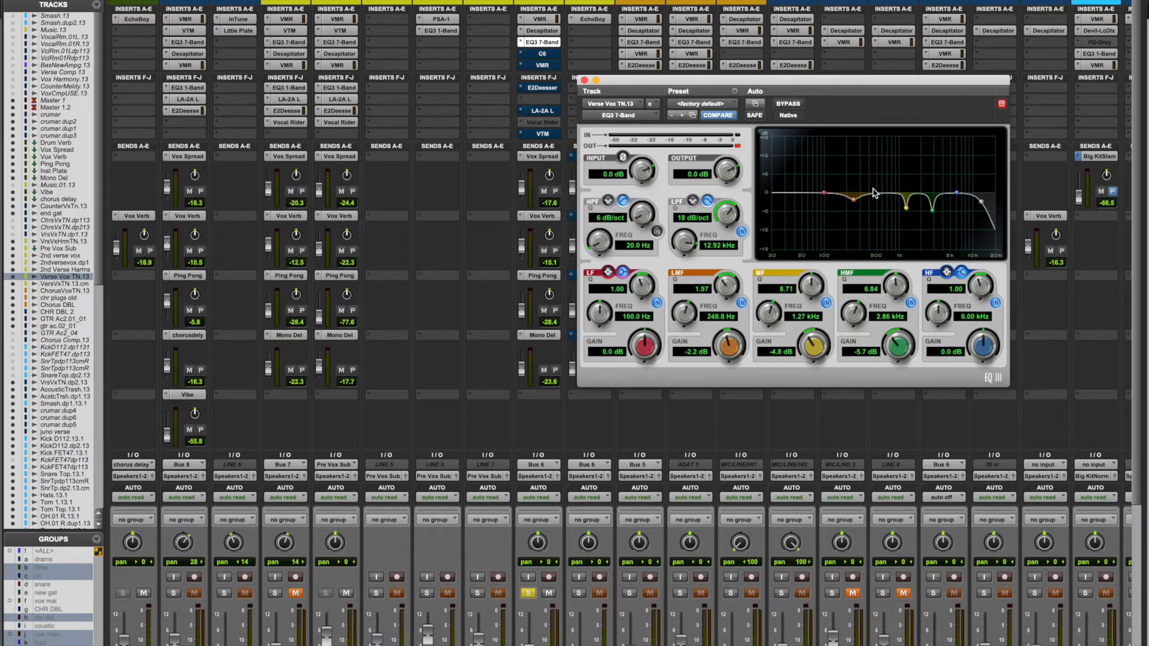
{"action": "key", "text": "super+w"}
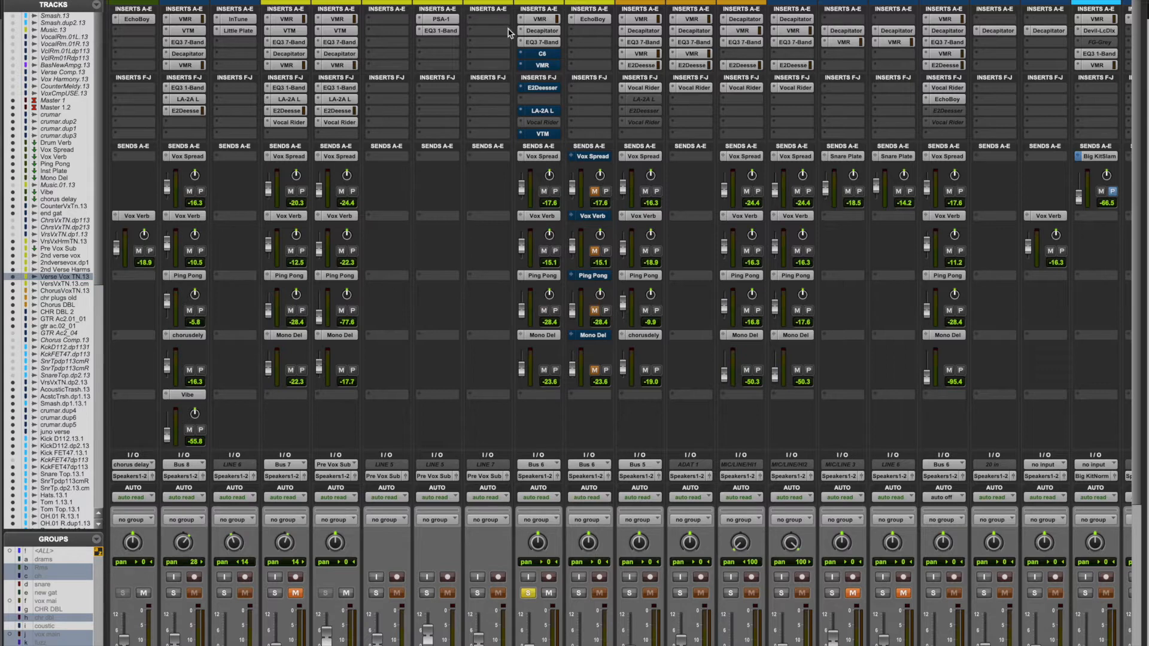
{"action": "left_click", "coordinate": [540, 54], "text": "super"}
{"action": "left_click", "coordinate": [540, 53]}
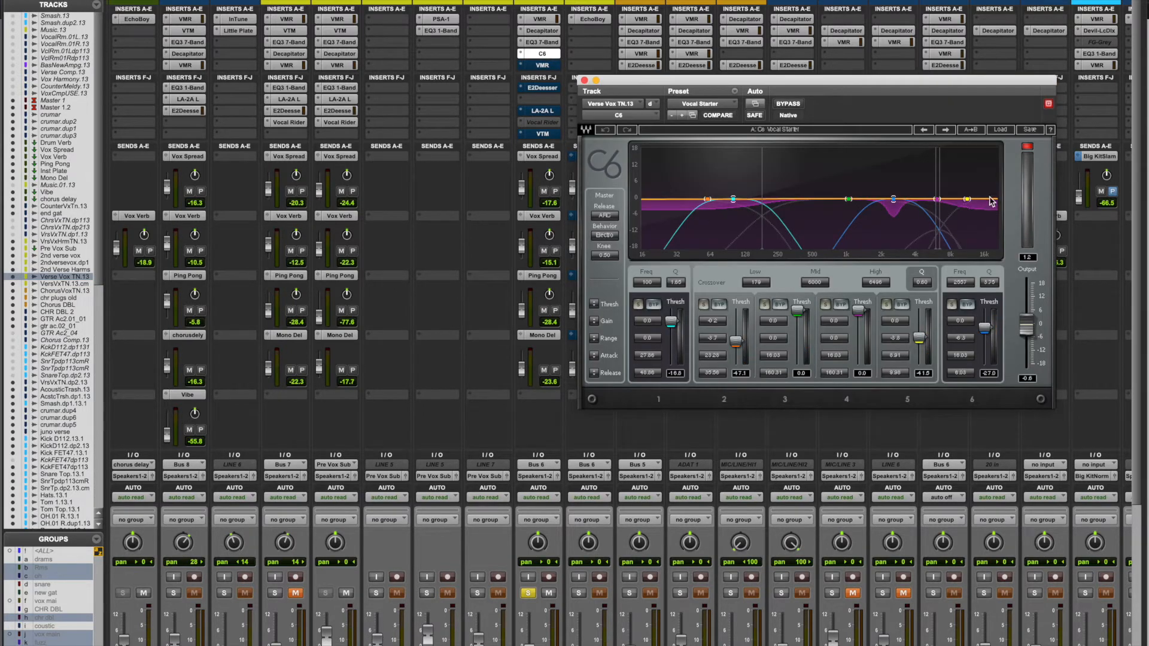
- Clear the C6 clip indicator, solo band 6 to tune its frequency to 2431 Hz, and unsolo the band
{"action": "left_click", "coordinate": [1028, 147]}
{"action": "left_click", "coordinate": [951, 305]}
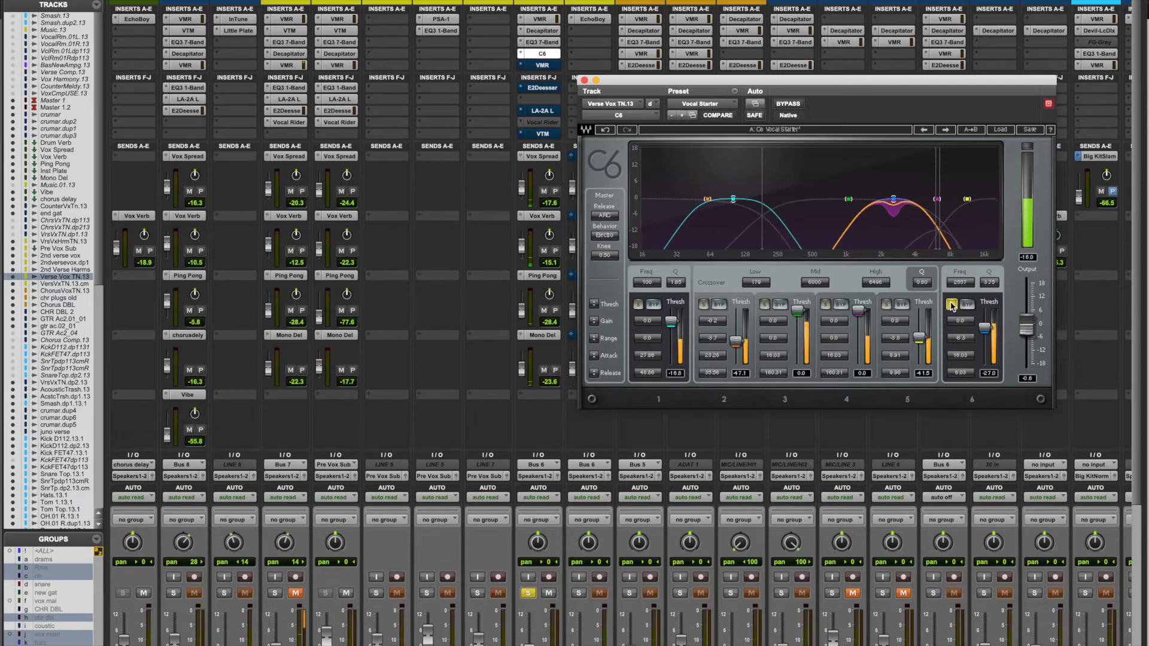
{"action": "mouse_move", "coordinate": [962, 283]}
{"action": "left_mouse_down"}
{"action": "mouse_move", "coordinate": [962, 297]}
{"action": "mouse_move", "coordinate": [966, 286]}
{"action": "left_mouse_up"}
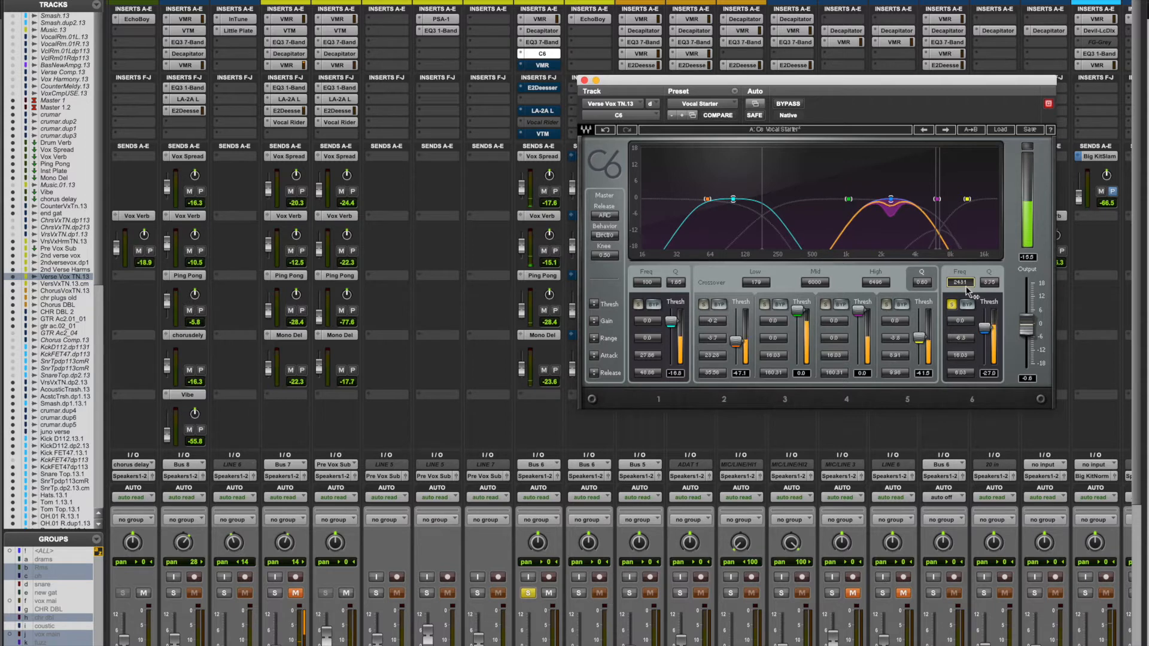
{"action": "left_click", "coordinate": [952, 305]}
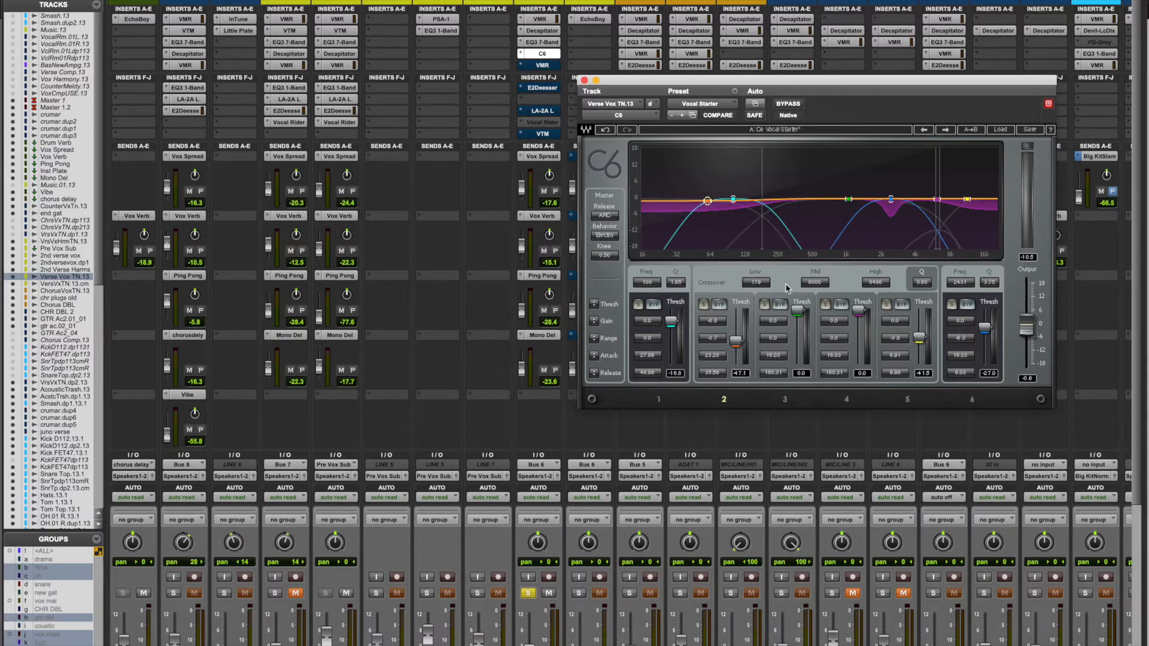
- Compare the vocal with C6 bypassed and active, leave it active and close its window
{"action": "left_click", "coordinate": [792, 104]}
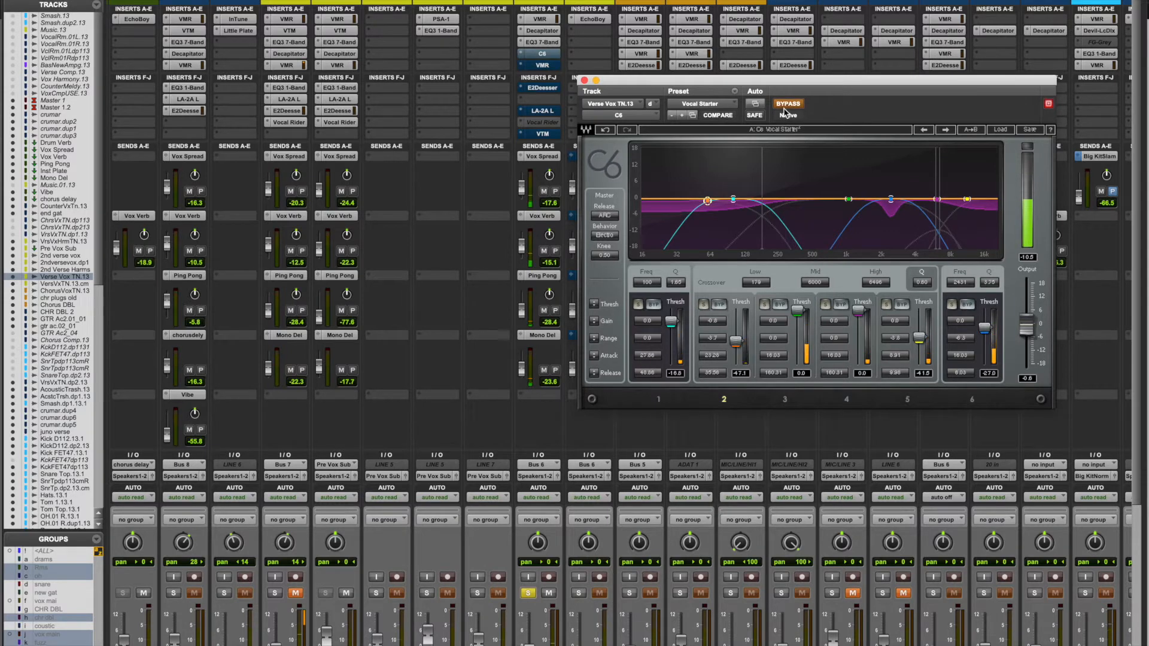
{"action": "left_click", "coordinate": [794, 105]}
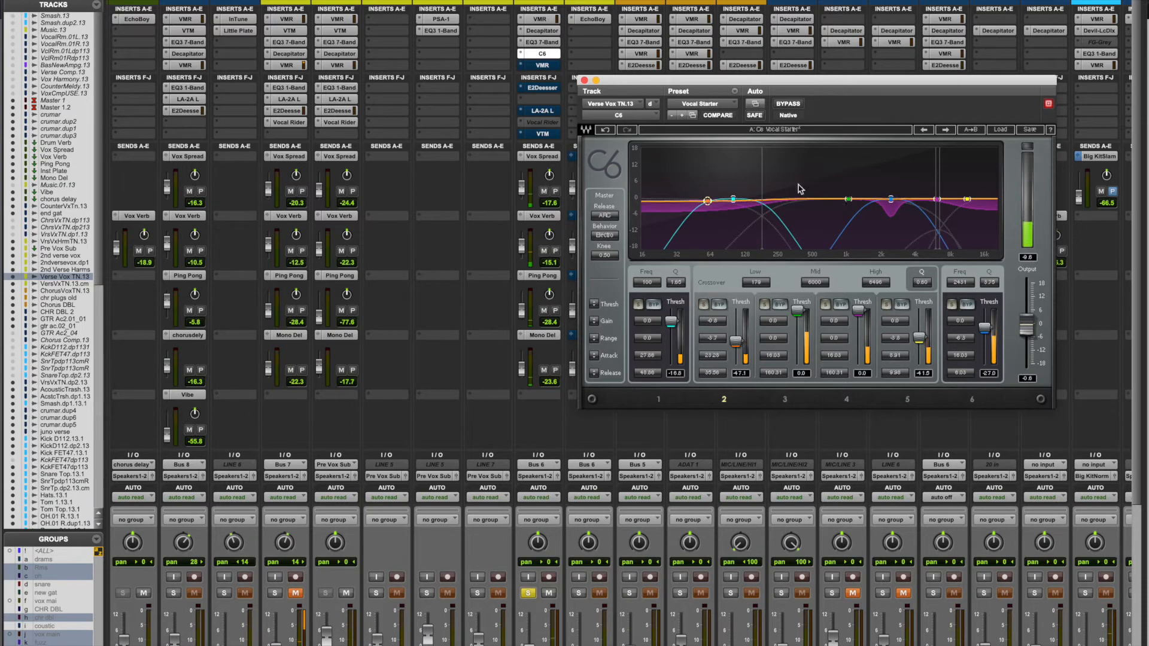
{"action": "left_click", "coordinate": [584, 81]}
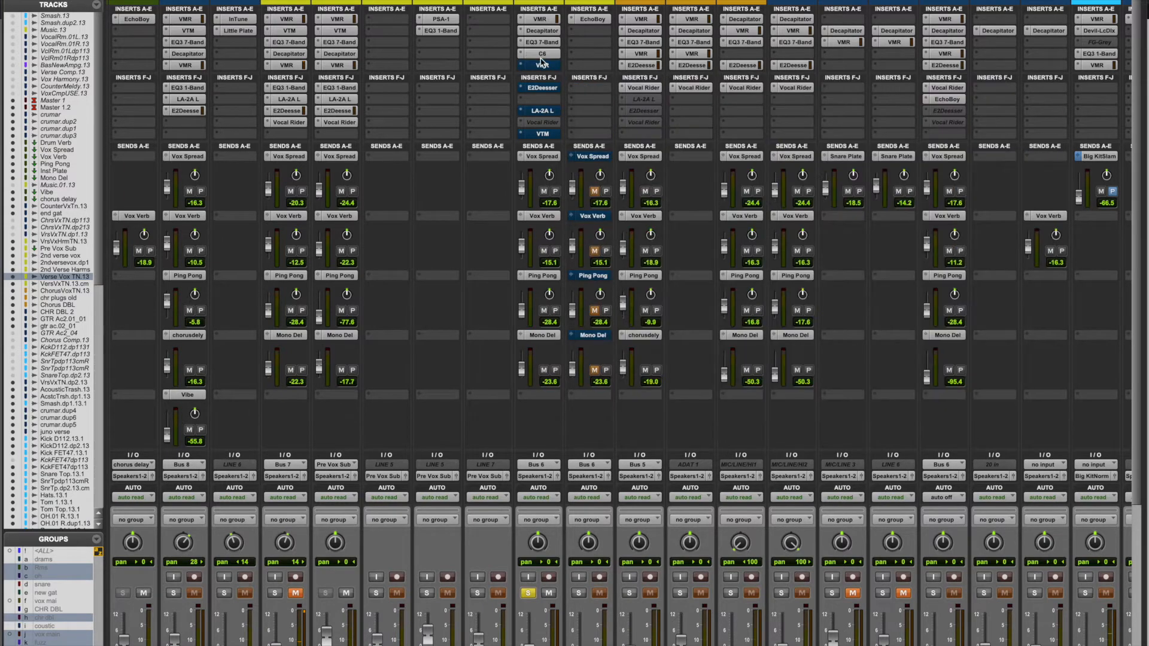
- Re-enable and open the vocal's Virtual Mix Rack insert, reposition its window, and remove the module ahead of the FG-116
{"action": "left_click", "coordinate": [542, 68], "text": "super"}
{"action": "left_click", "coordinate": [541, 66]}
{"action": "left_click_drag", "start_coordinate": [661, 85], "coordinate": [462, 87]}
{"action": "left_click", "coordinate": [508, 186]}
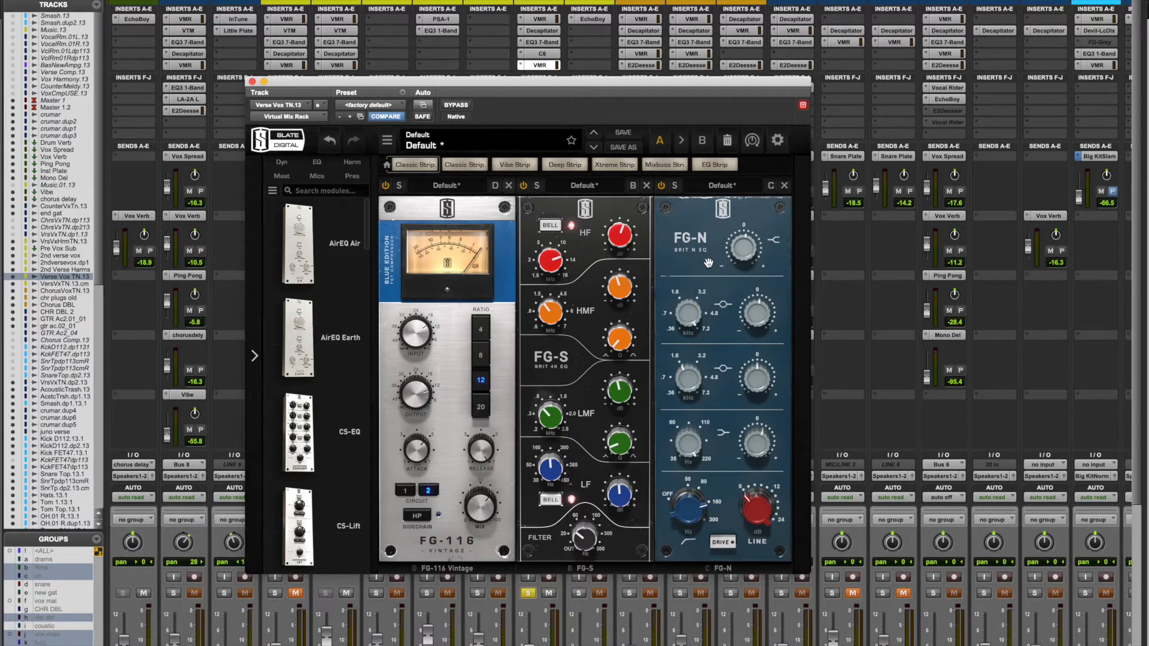
- Compare the vocal with the rack's FG-116, FG-S and FG-N modules bypassed and active, leaving all three on
{"action": "left_click", "coordinate": [383, 185]}
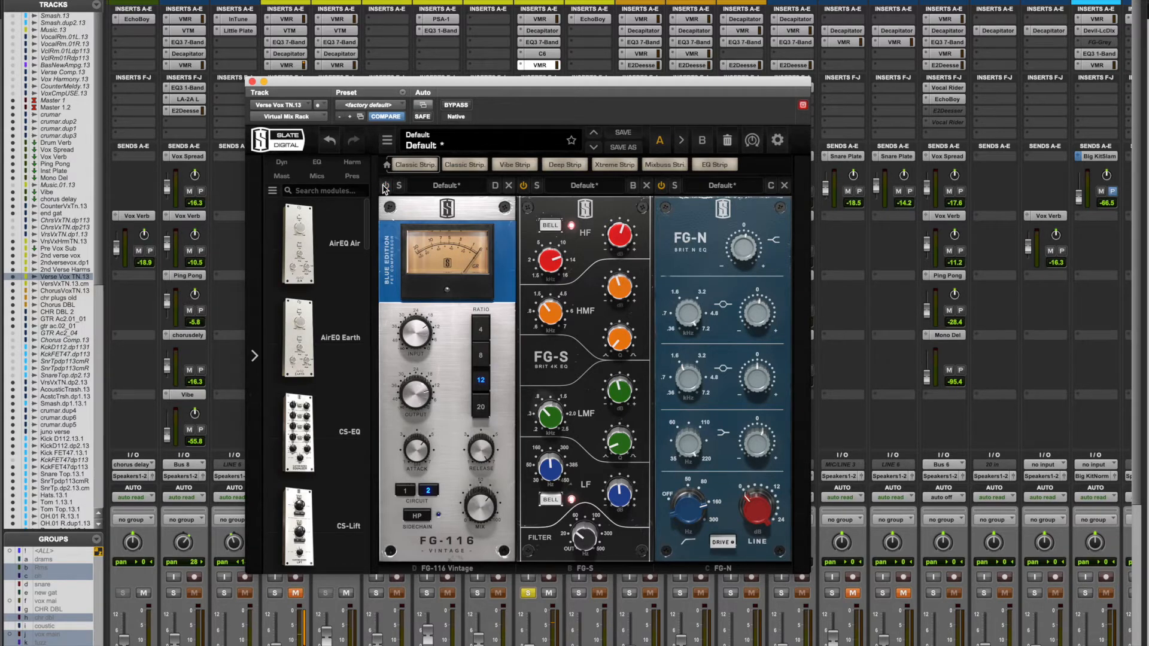
{"action": "left_click", "coordinate": [383, 186]}
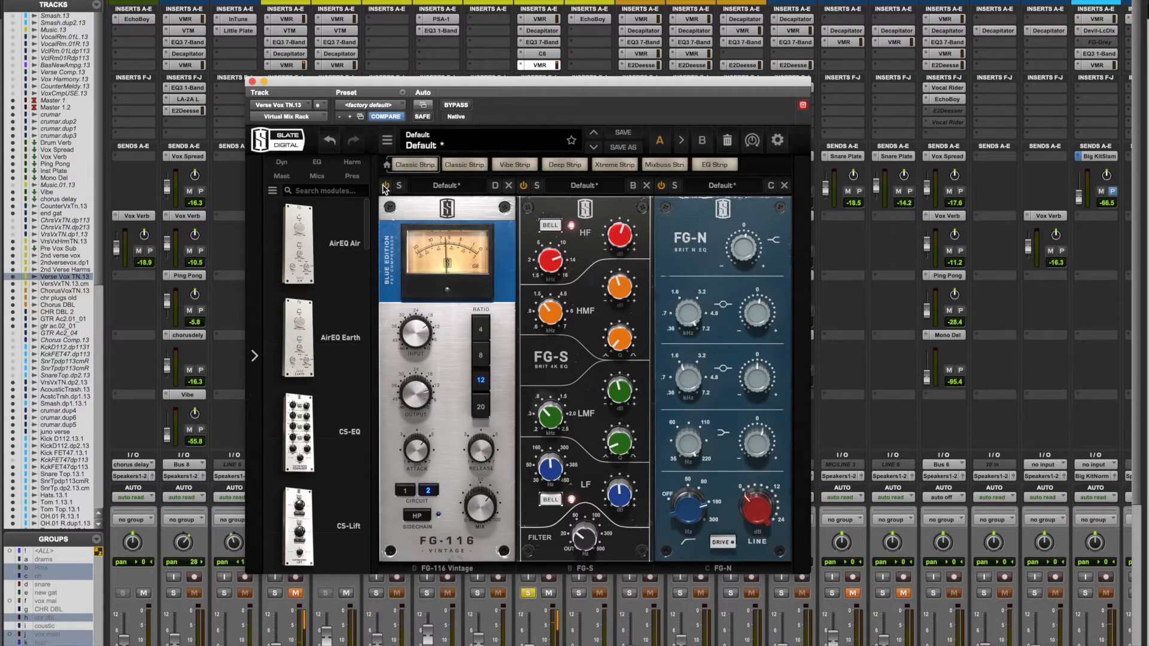
{"action": "left_click", "coordinate": [523, 186]}
{"action": "left_click", "coordinate": [662, 187]}
{"action": "left_click", "coordinate": [524, 185]}
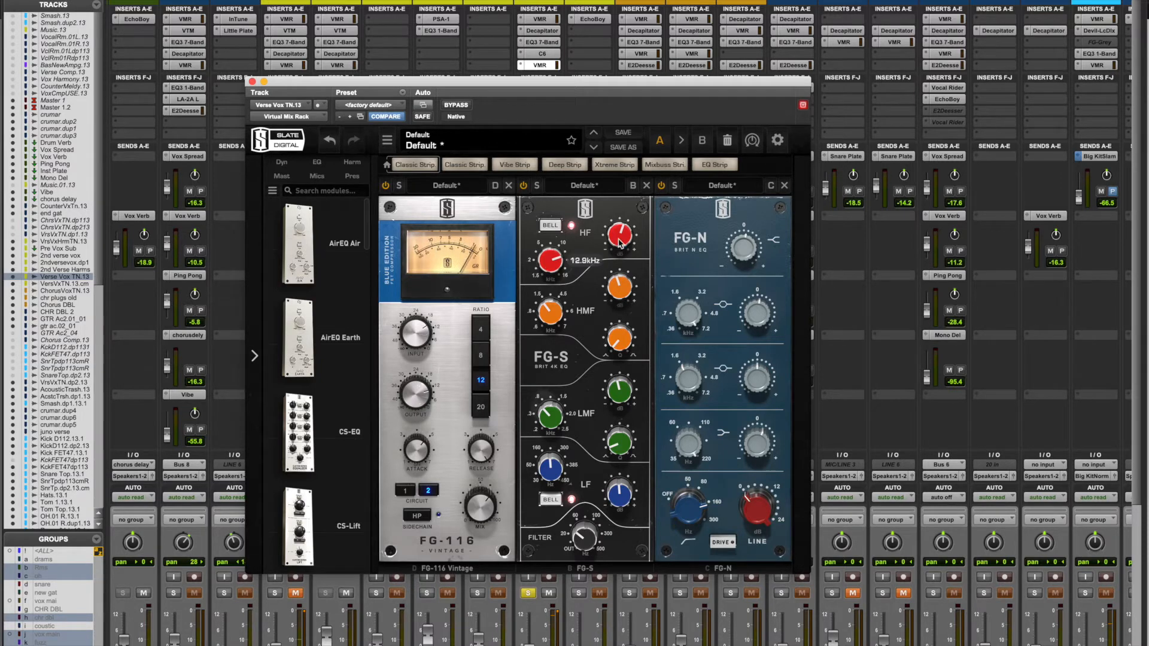
- Set the vocal EQ's low-pass filter to 12.42 kHz and return to the Virtual Mix Rack window
{"action": "left_click", "coordinate": [544, 42]}
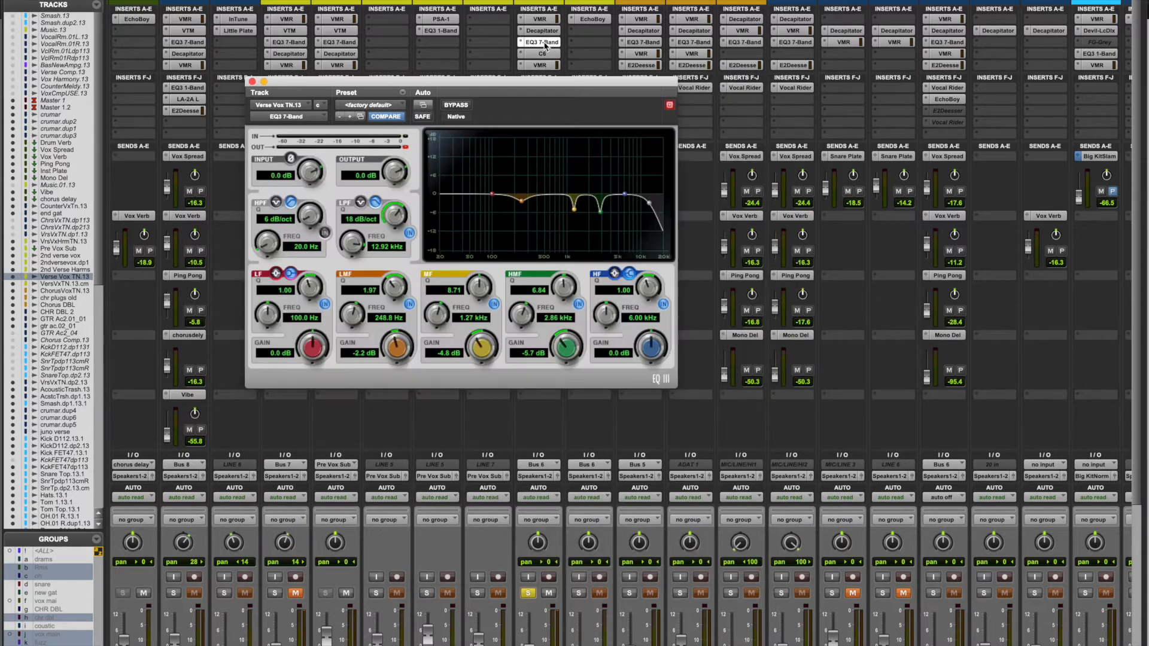
{"action": "left_click_drag", "start_coordinate": [648, 203], "coordinate": [648, 204]}
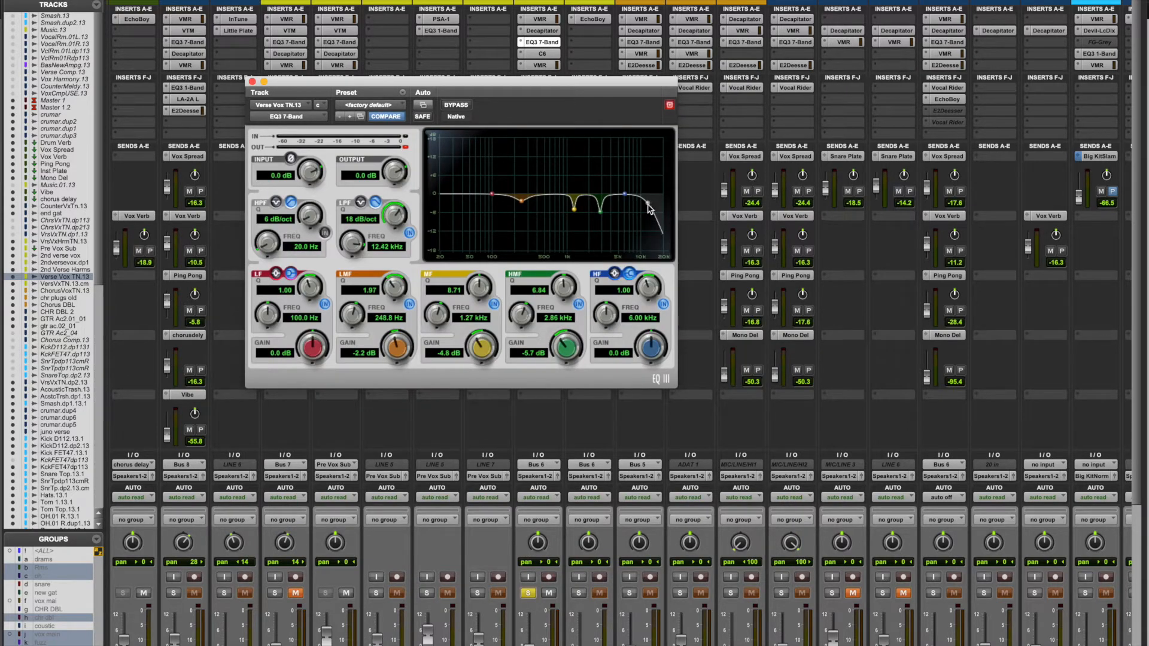
{"action": "left_click", "coordinate": [540, 65]}
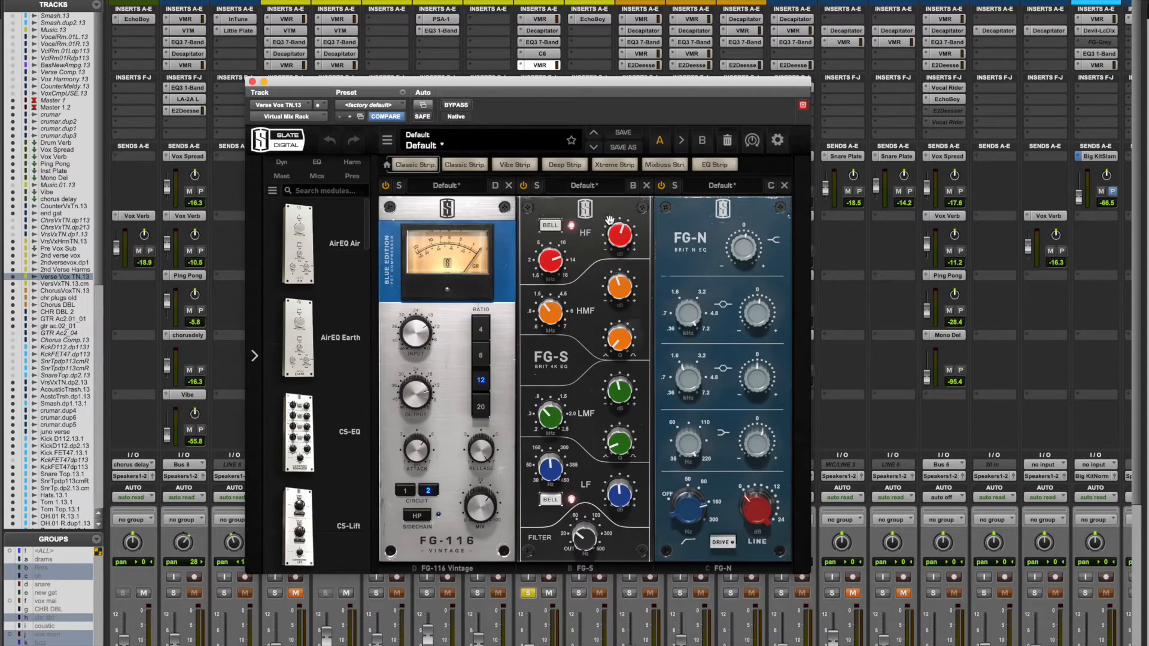
- Compare the vocal with the EQ's low-pass filter off and on, leave it on, and close the EQ window
{"action": "left_click", "coordinate": [542, 43]}
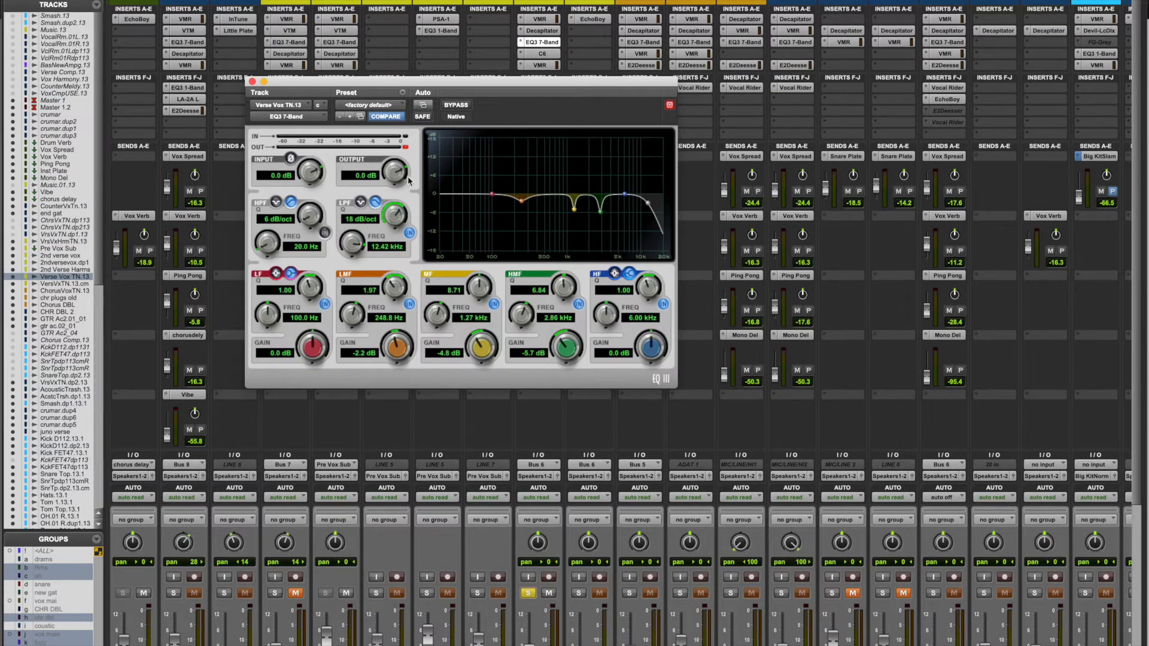
{"action": "left_click", "coordinate": [409, 234]}
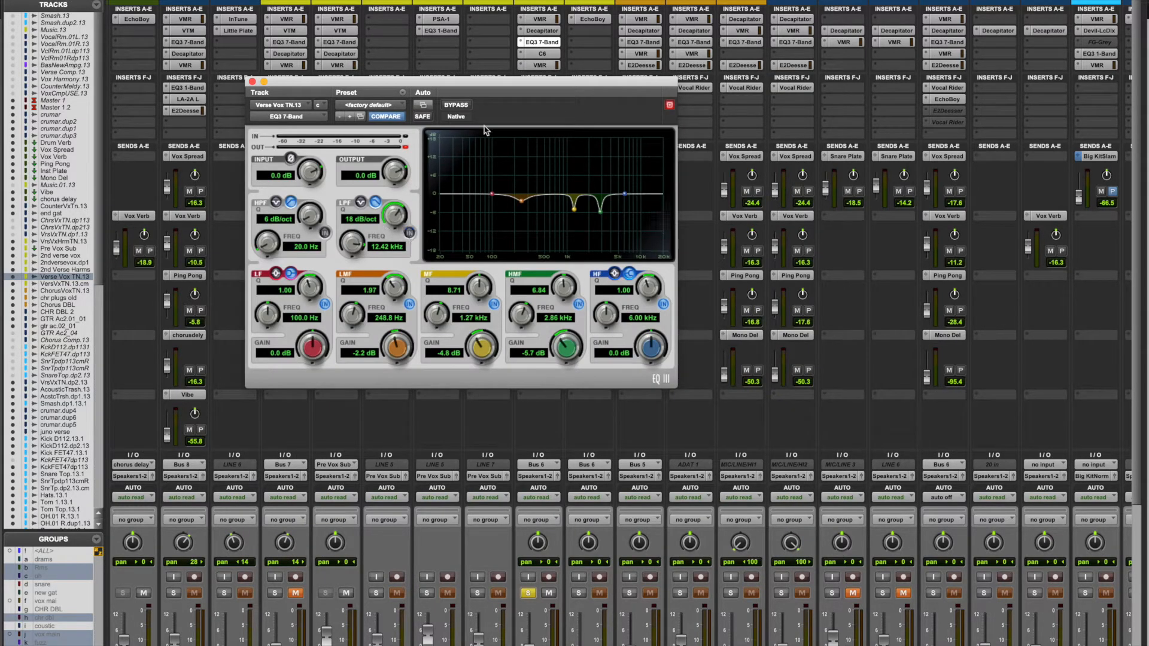
{"action": "left_click", "coordinate": [535, 66]}
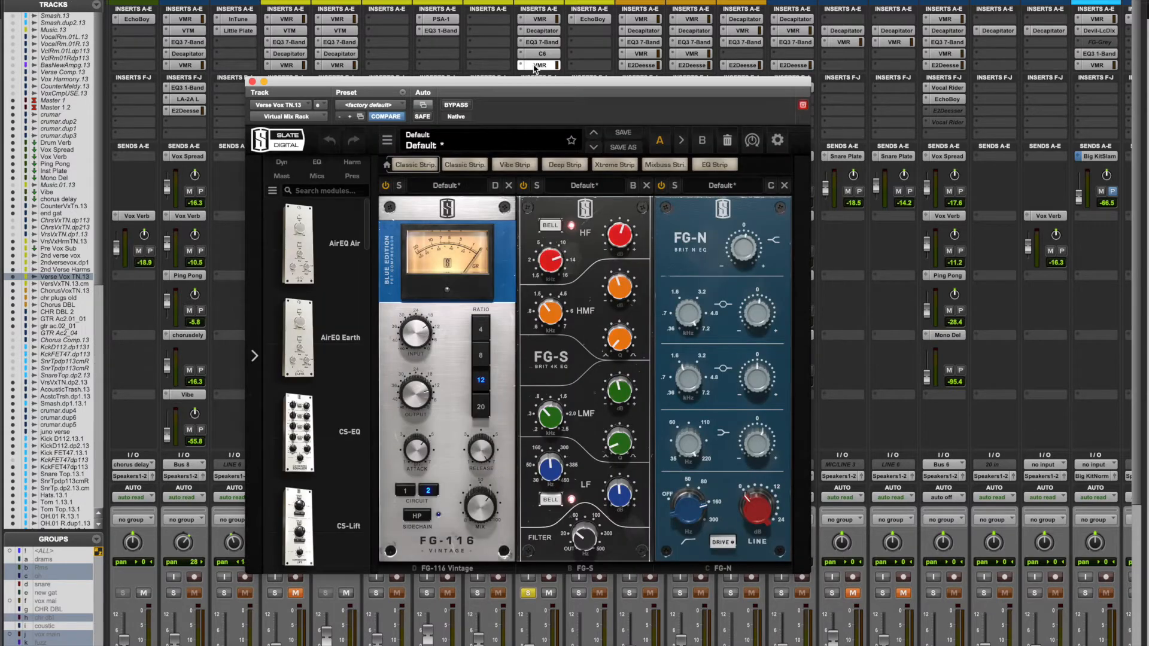
{"action": "left_click", "coordinate": [543, 43]}
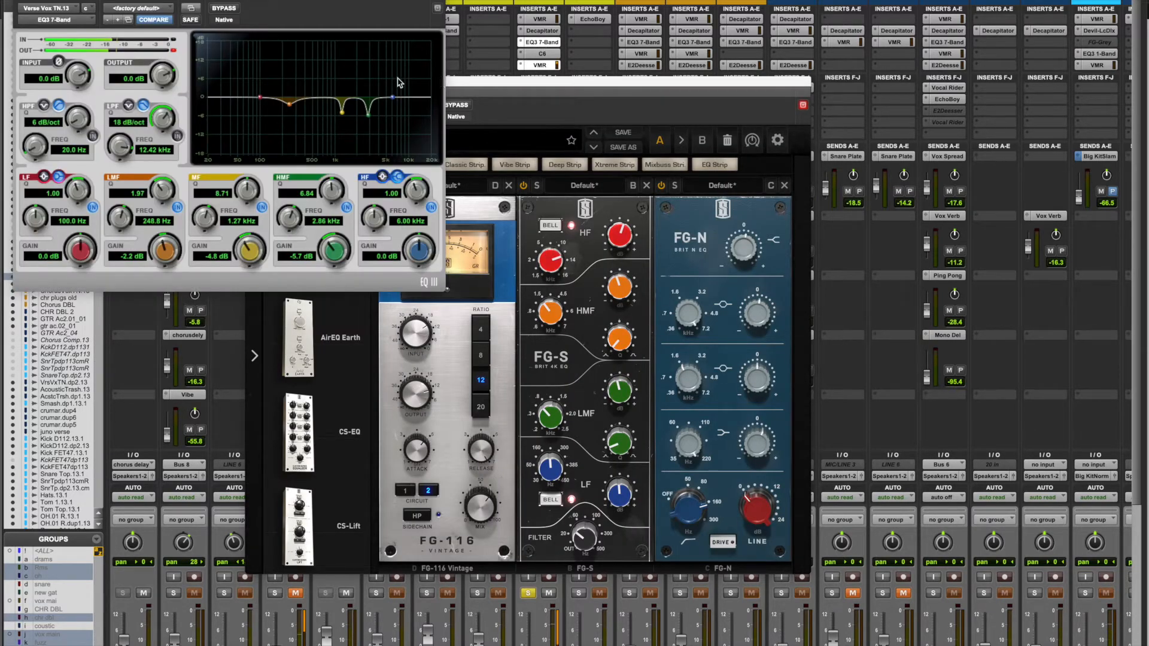
{"action": "left_click", "coordinate": [179, 138]}
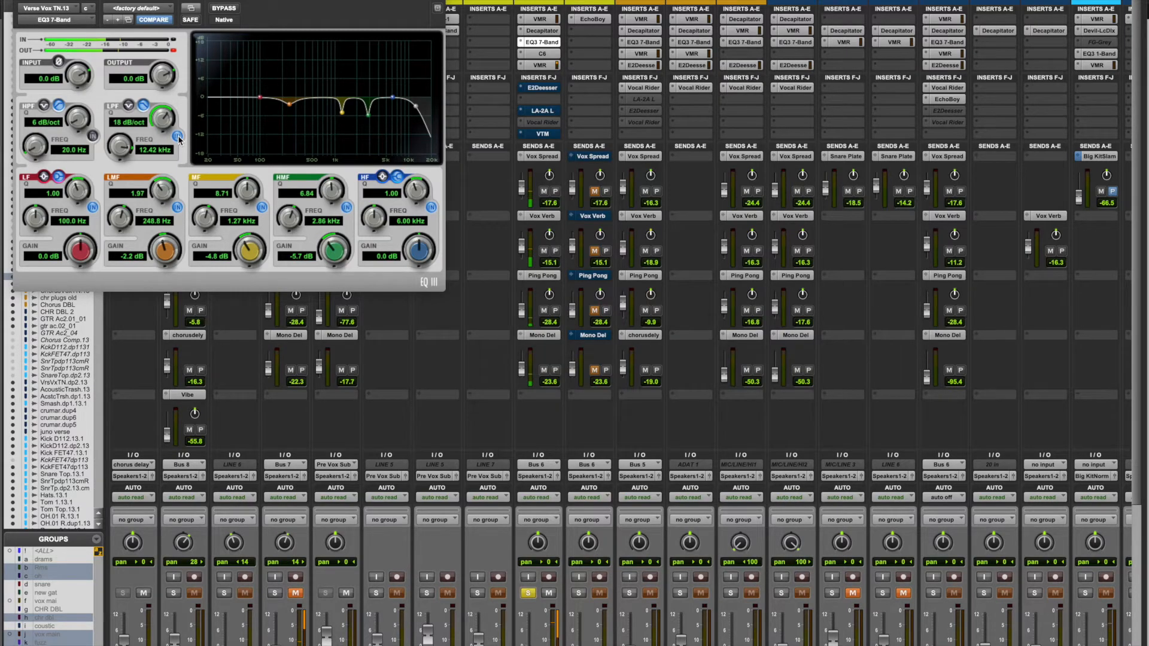
{"action": "key", "text": "ctrl+w"}
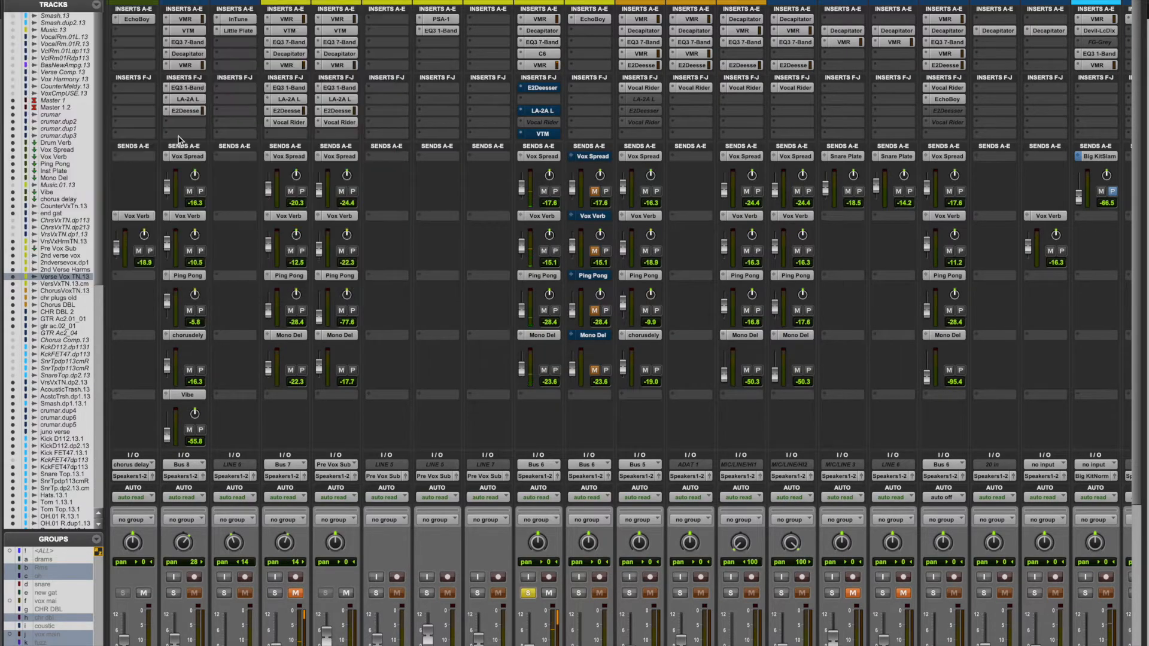
- Reopen the Virtual Mix Rack and set the FG-116's attack to 5.13, output to -12.0 dB and release to 7.00
{"action": "left_click", "coordinate": [540, 65]}
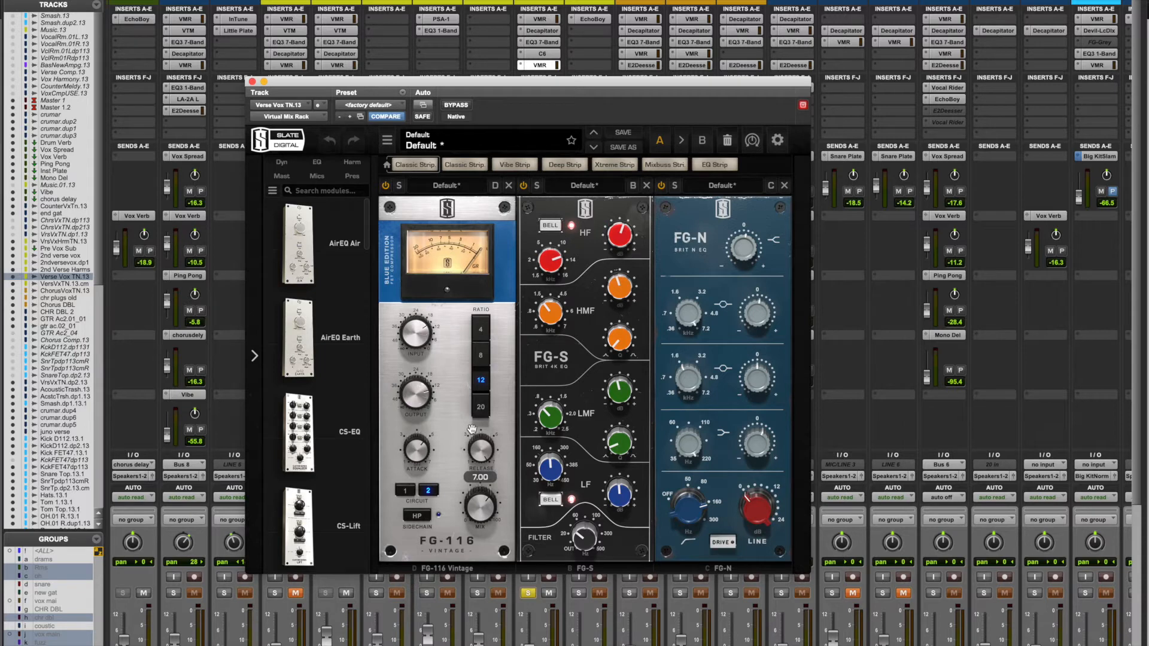
{"action": "mouse_move", "coordinate": [415, 454]}
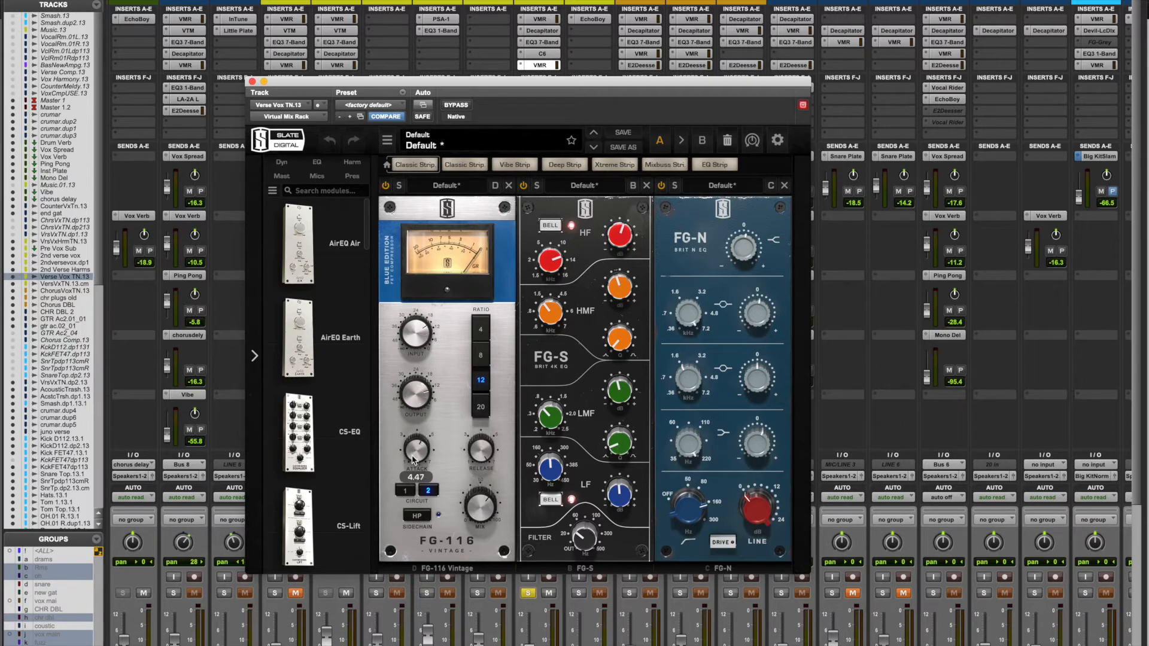
{"action": "left_click_drag", "start_coordinate": [412, 457], "coordinate": [409, 489]}
{"action": "left_click_drag", "start_coordinate": [422, 387], "coordinate": [418, 393]}
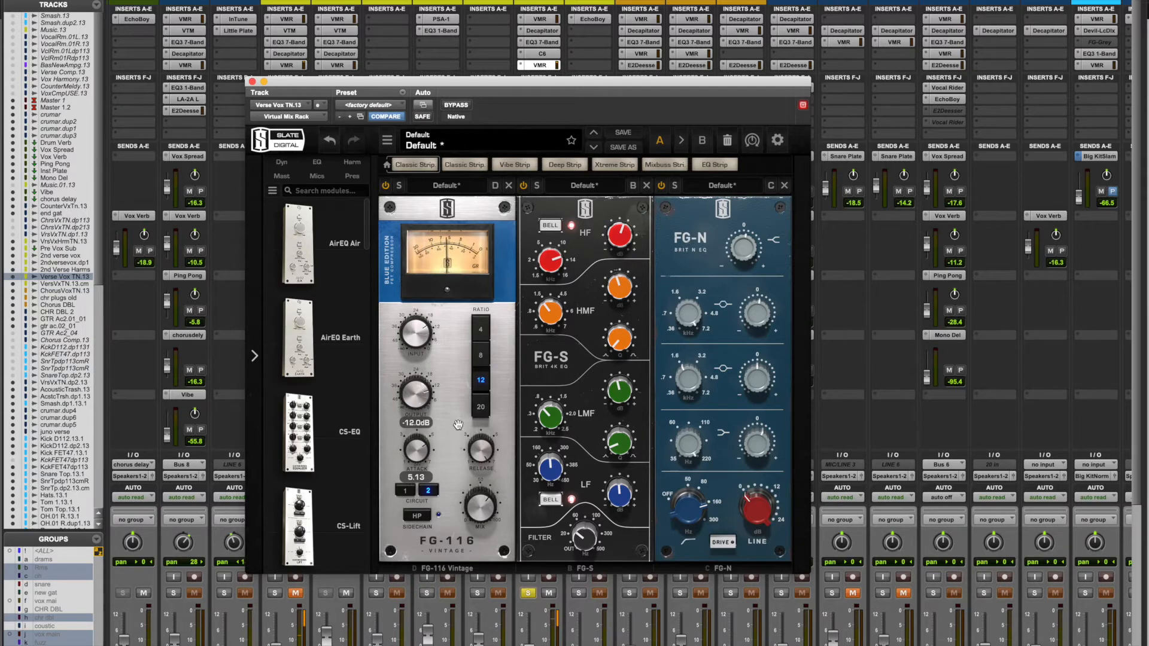
{"action": "mouse_move", "coordinate": [480, 424]}
{"action": "mouse_move", "coordinate": [480, 425]}
{"action": "left_mouse_down"}
{"action": "mouse_move", "coordinate": [471, 468]}
{"action": "mouse_move", "coordinate": [489, 416]}
{"action": "left_mouse_up"}
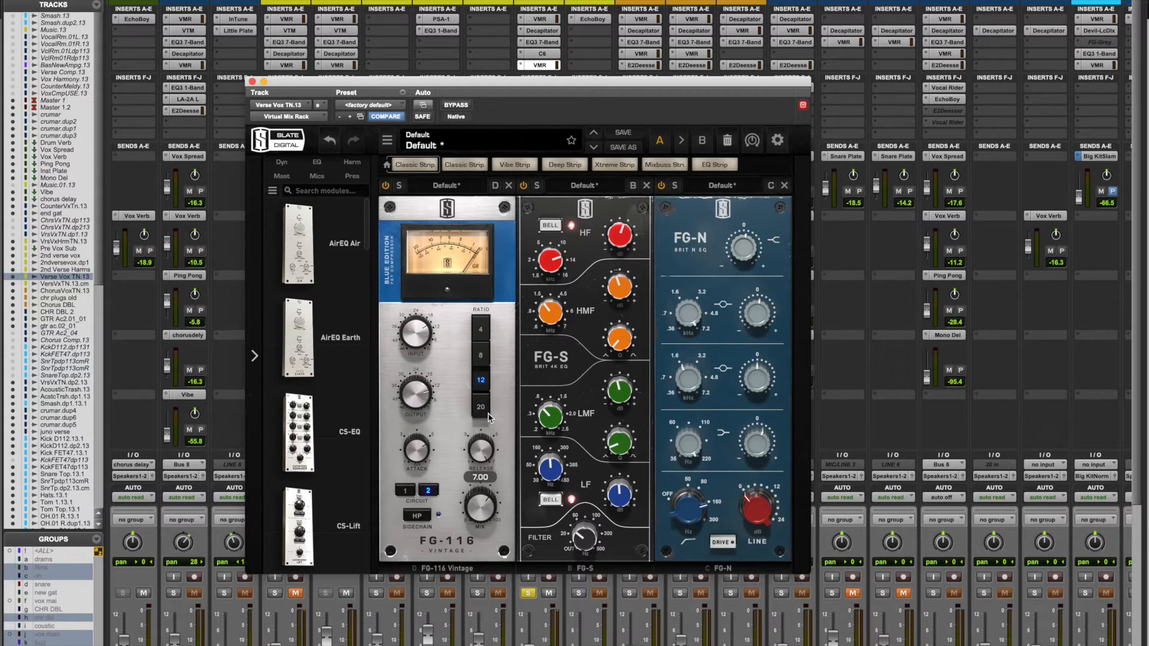
- Sweep the FG-116's mix from 65% up to 100% and back down to judge the parallel compression blend
{"action": "mouse_move", "coordinate": [412, 397]}
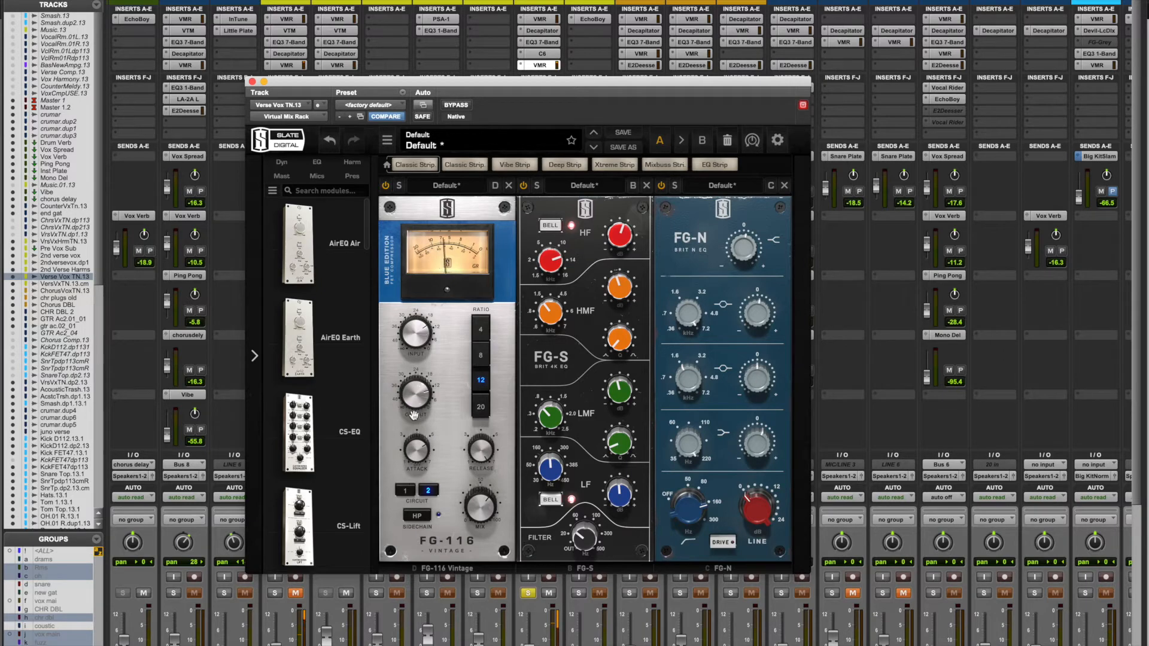
{"action": "mouse_move", "coordinate": [482, 521]}
{"action": "left_click_drag", "start_coordinate": [482, 520], "coordinate": [477, 505]}
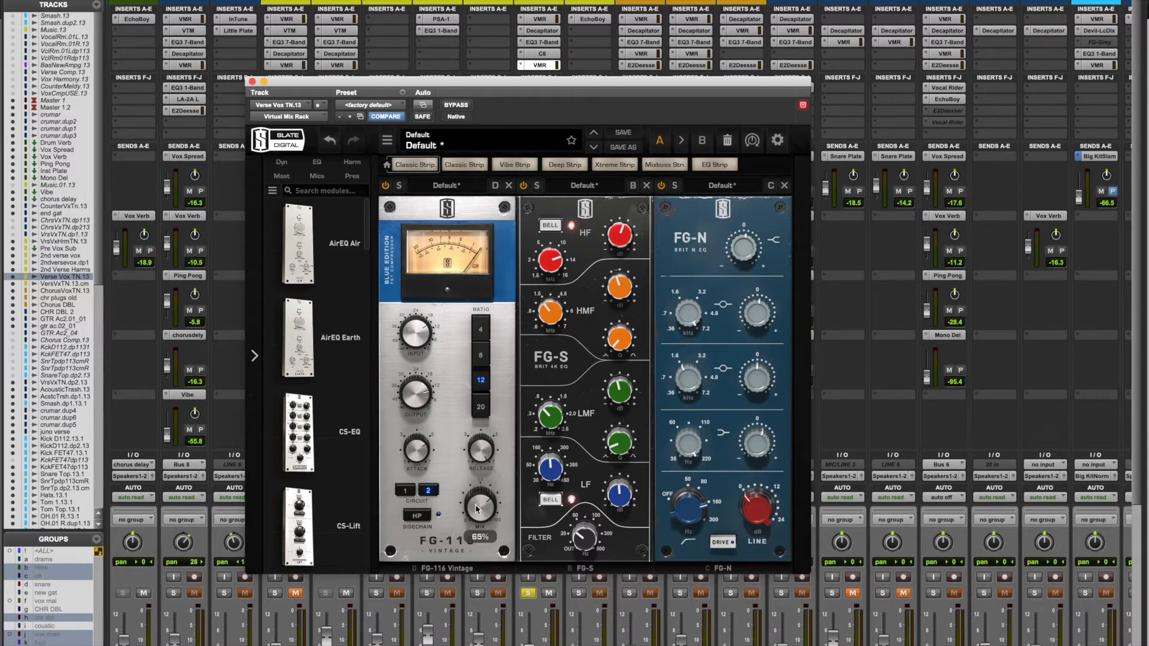
{"action": "mouse_move", "coordinate": [477, 509]}
{"action": "left_mouse_down"}
{"action": "mouse_move", "coordinate": [478, 537]}
{"action": "mouse_move", "coordinate": [473, 510]}
{"action": "left_mouse_up"}
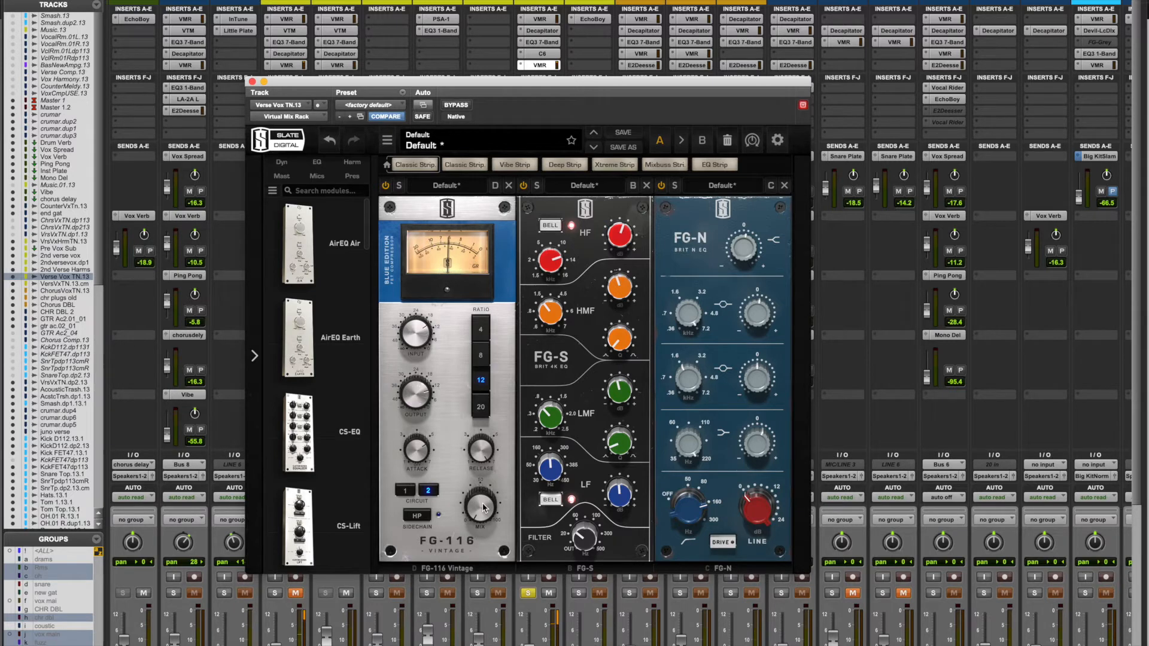
{"action": "left_click_drag", "start_coordinate": [484, 508], "coordinate": [511, 219]}
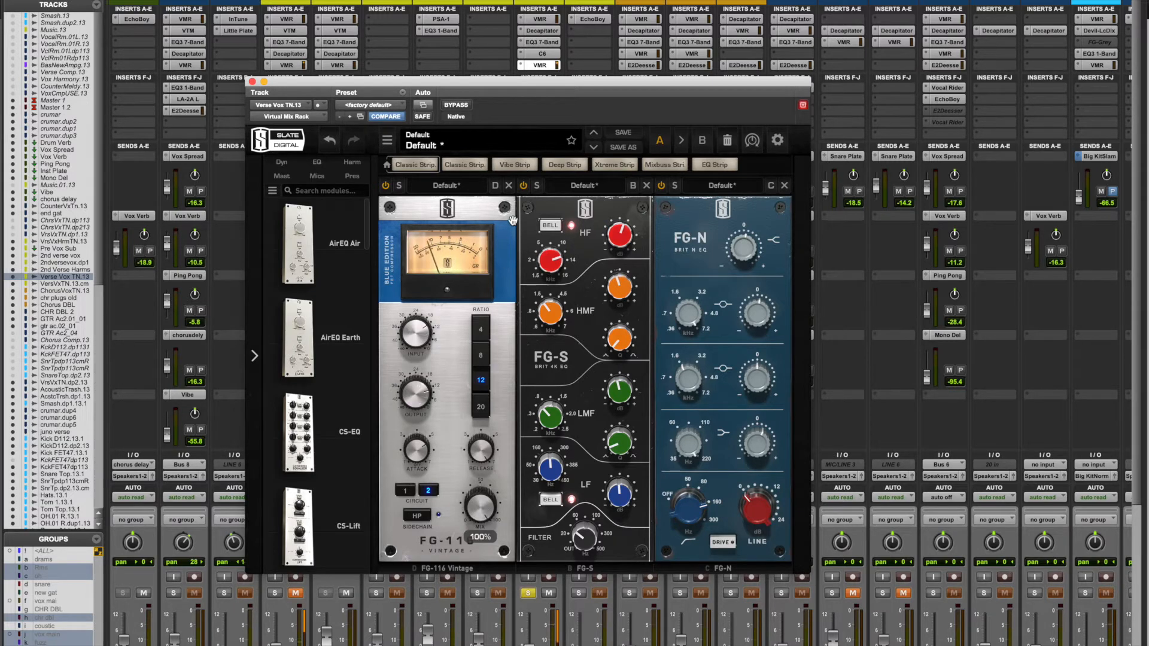
{"action": "left_click_drag", "start_coordinate": [479, 508], "coordinate": [474, 570]}
{"action": "left_click_drag", "start_coordinate": [488, 514], "coordinate": [488, 514]}
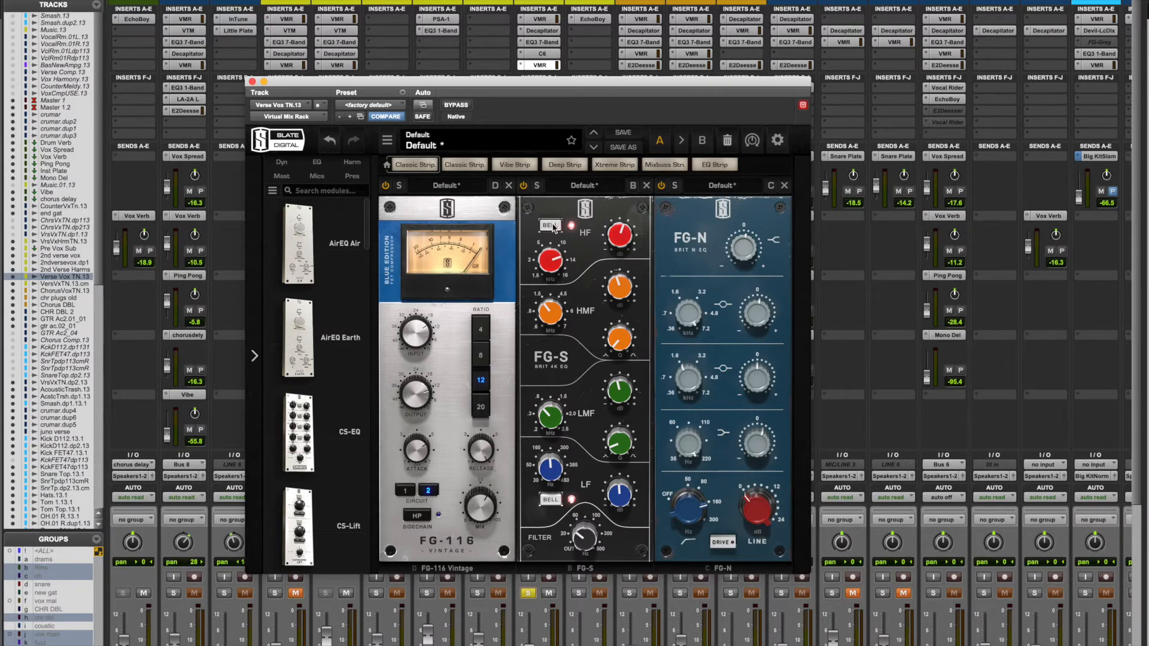
- Fine-tune the FG-S equalizer's HMF gain and move the rack window down clear of the vocal's E2Deesser insert
{"action": "mouse_move", "coordinate": [618, 288]}
{"action": "left_mouse_down"}
{"action": "mouse_move", "coordinate": [617, 211]}
{"action": "mouse_move", "coordinate": [621, 286]}
{"action": "left_mouse_up"}
{"action": "left_click_drag", "start_coordinate": [558, 85], "coordinate": [558, 109]}
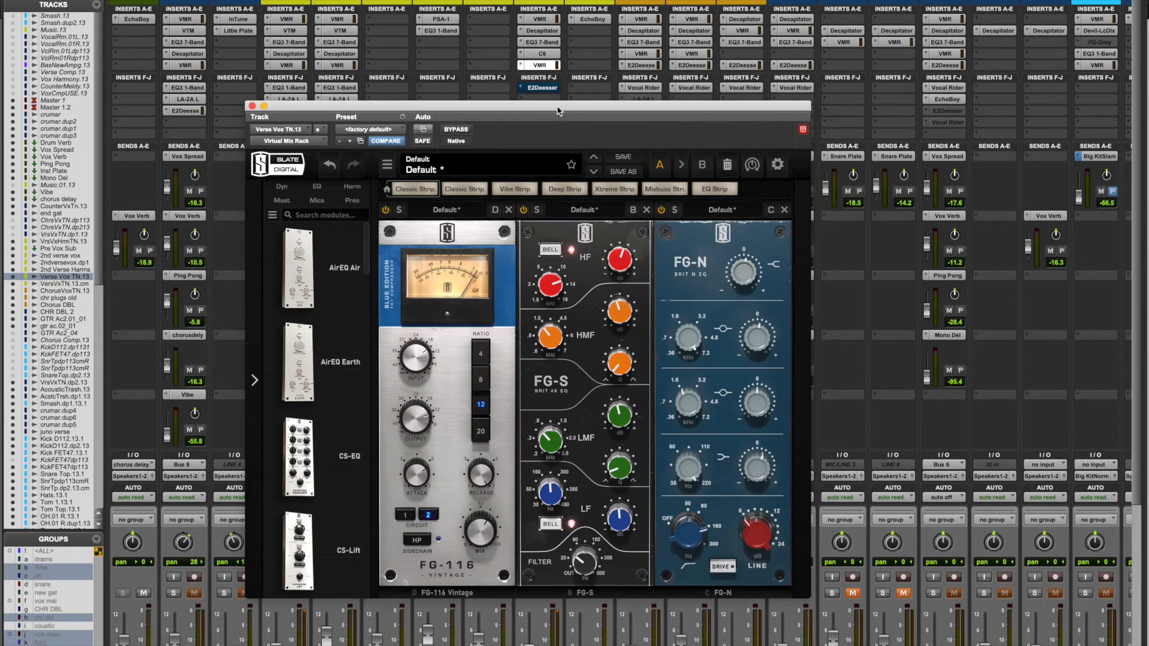
{"action": "mouse_move", "coordinate": [623, 321]}
{"action": "left_mouse_down"}
{"action": "mouse_move", "coordinate": [625, 311]}
{"action": "mouse_move", "coordinate": [620, 319]}
{"action": "left_mouse_up"}
- Reset the gain of the FG-N's lower midrange band and readjust it slightly
{"action": "left_click", "coordinate": [758, 396], "text": "alt"}
{"action": "left_click_drag", "start_coordinate": [758, 398], "coordinate": [757, 394]}
{"action": "mouse_move", "coordinate": [762, 396]}
- Fine-tune the FG-S filter and the FG-N high-pass frequency on the vocal
{"action": "mouse_move", "coordinate": [583, 570]}
{"action": "left_click_drag", "start_coordinate": [583, 567], "coordinate": [582, 569]}
{"action": "mouse_move", "coordinate": [677, 552]}
{"action": "mouse_move", "coordinate": [697, 543]}
{"action": "left_mouse_down"}
{"action": "mouse_move", "coordinate": [688, 604]}
{"action": "mouse_move", "coordinate": [691, 540]}
{"action": "left_mouse_up"}
- Close the Virtual Mix Rack, re-enable the vocal's E2Deesser insert, and close its window after viewing it
{"action": "left_click_drag", "start_coordinate": [562, 113], "coordinate": [463, 166]}
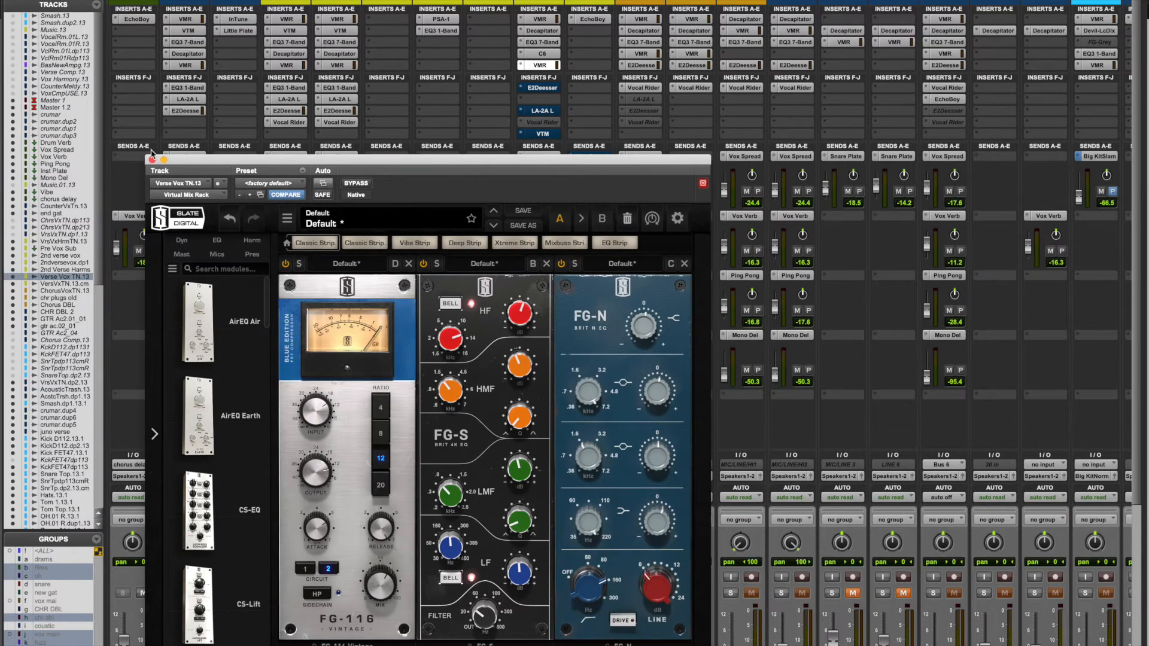
{"action": "left_click", "coordinate": [152, 160]}
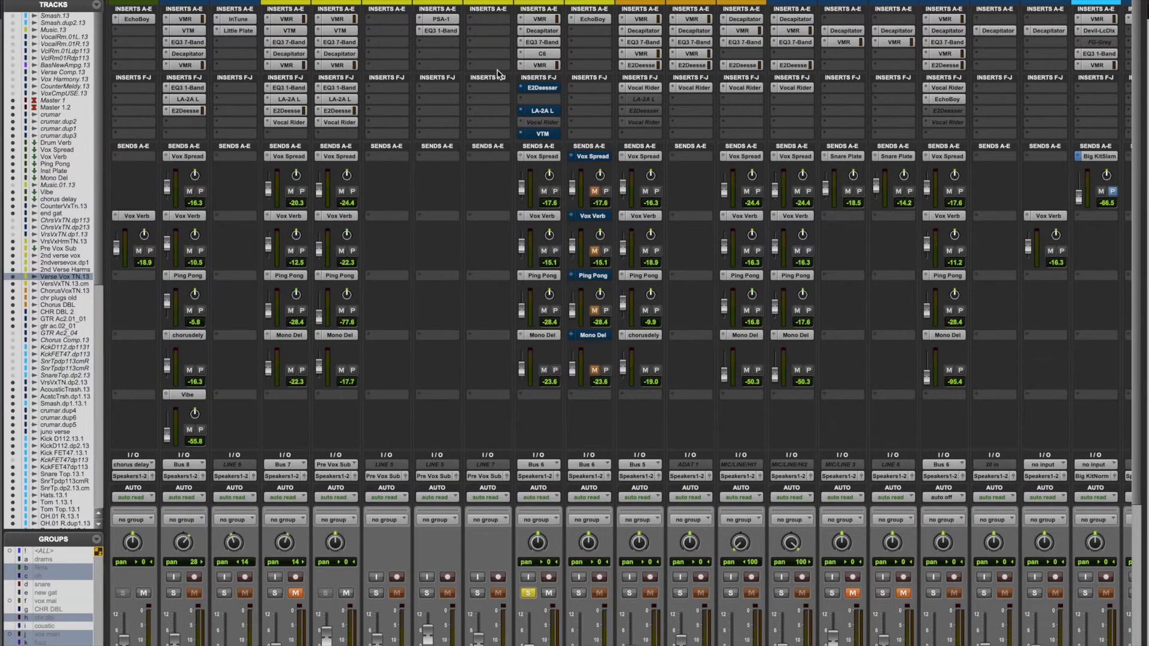
{"action": "left_click", "coordinate": [543, 88]}
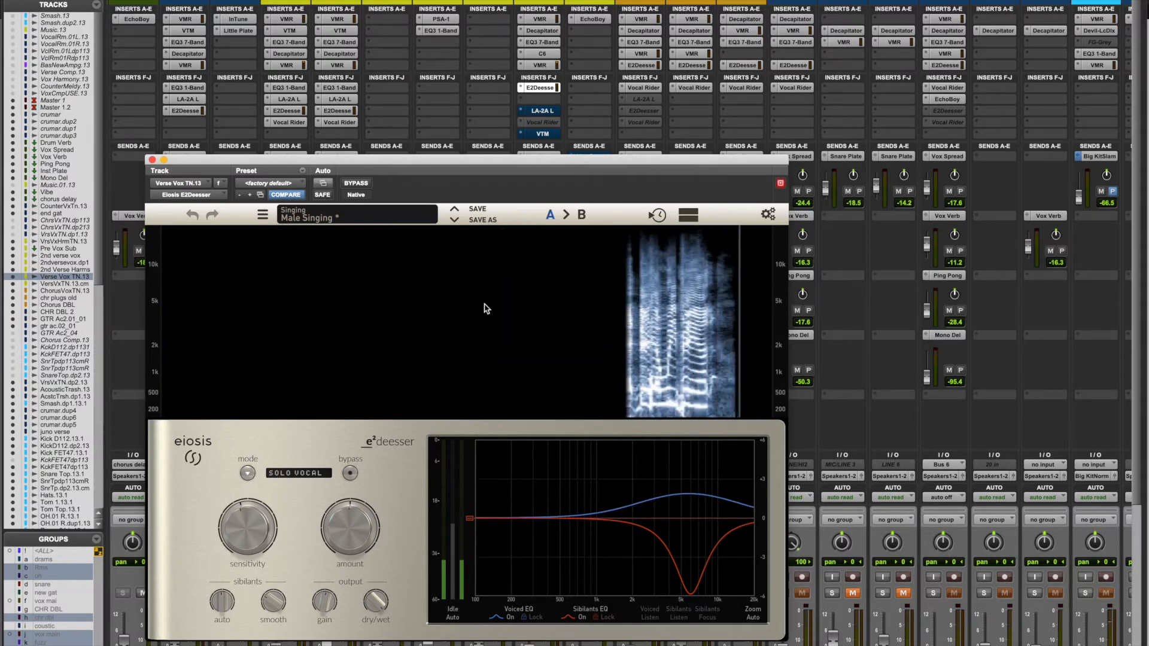
{"action": "key", "text": "super+w"}
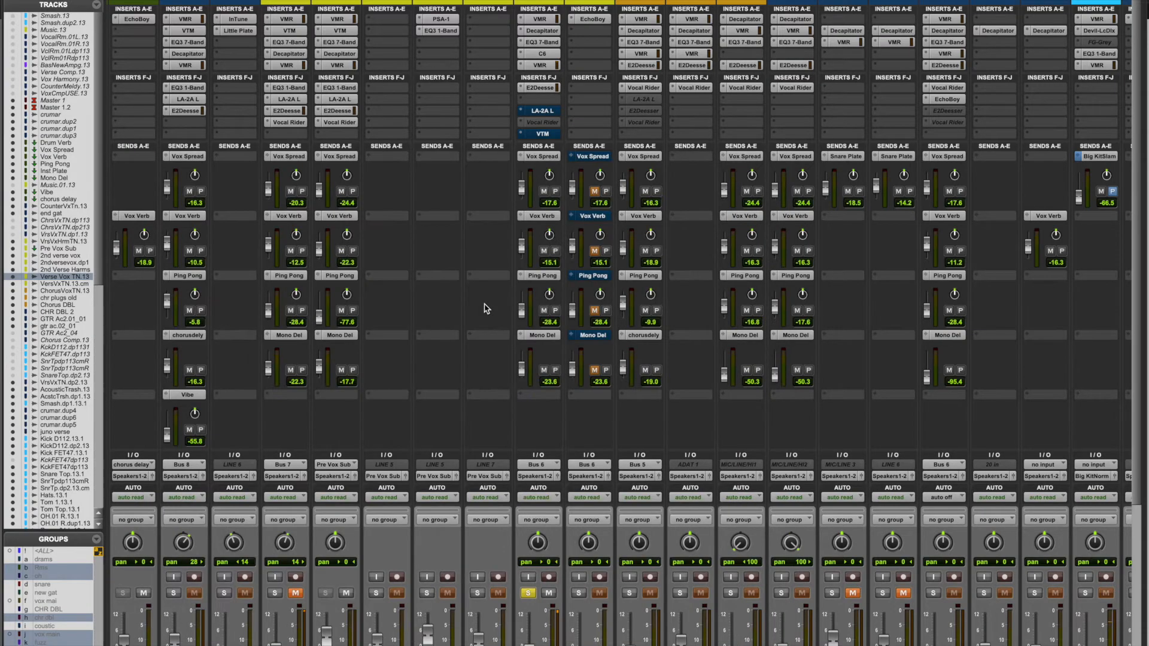
- Switch to the Edit window, enlarge the verse vocal track, and display its volume automation
{"action": "key", "text": "super+equal"}
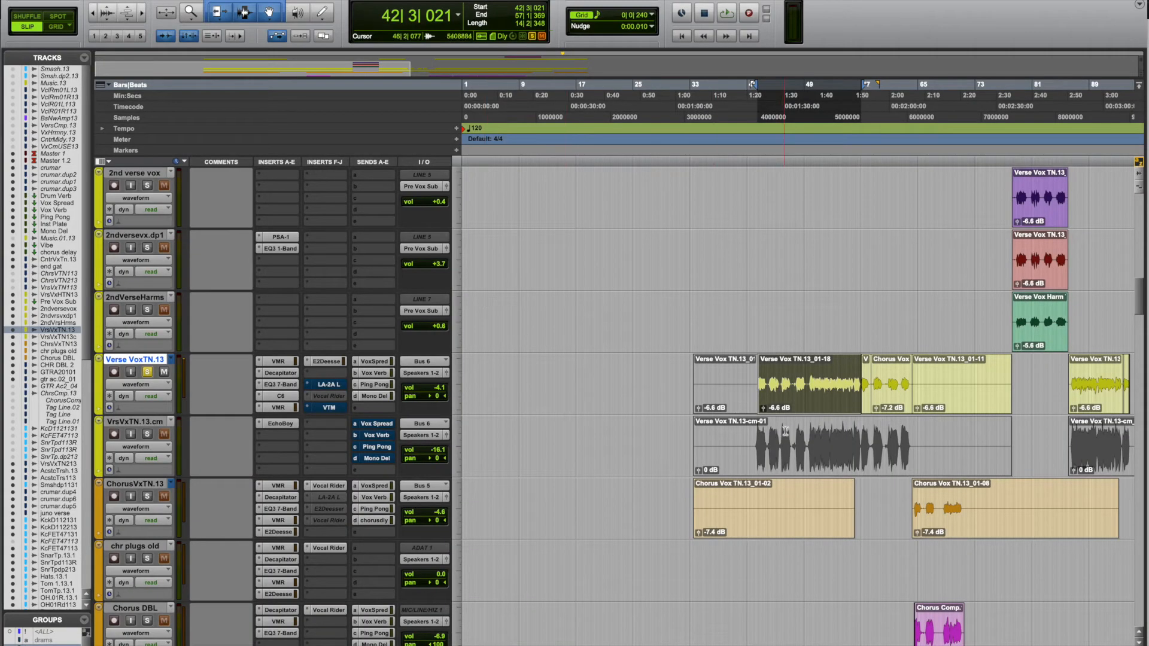
{"action": "key", "text": "t"}
{"action": "key", "text": "t"}
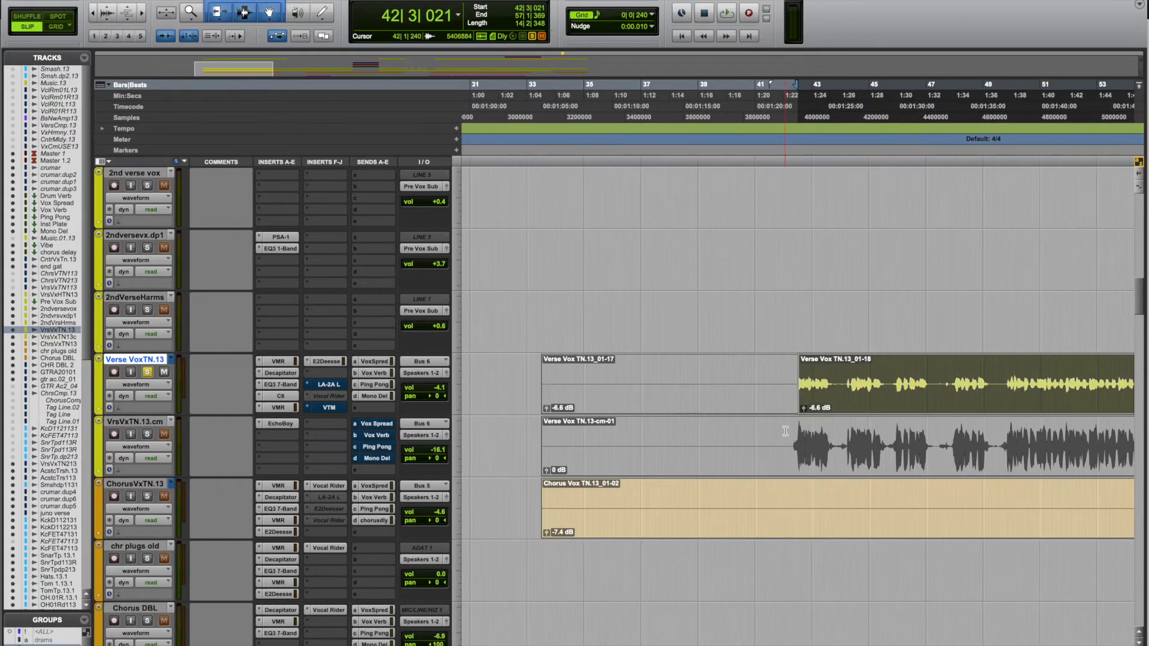
{"action": "left_click_drag", "start_coordinate": [155, 414], "coordinate": [155, 544]}
{"action": "left_click", "coordinate": [145, 386]}
{"action": "left_click", "coordinate": [137, 399]}
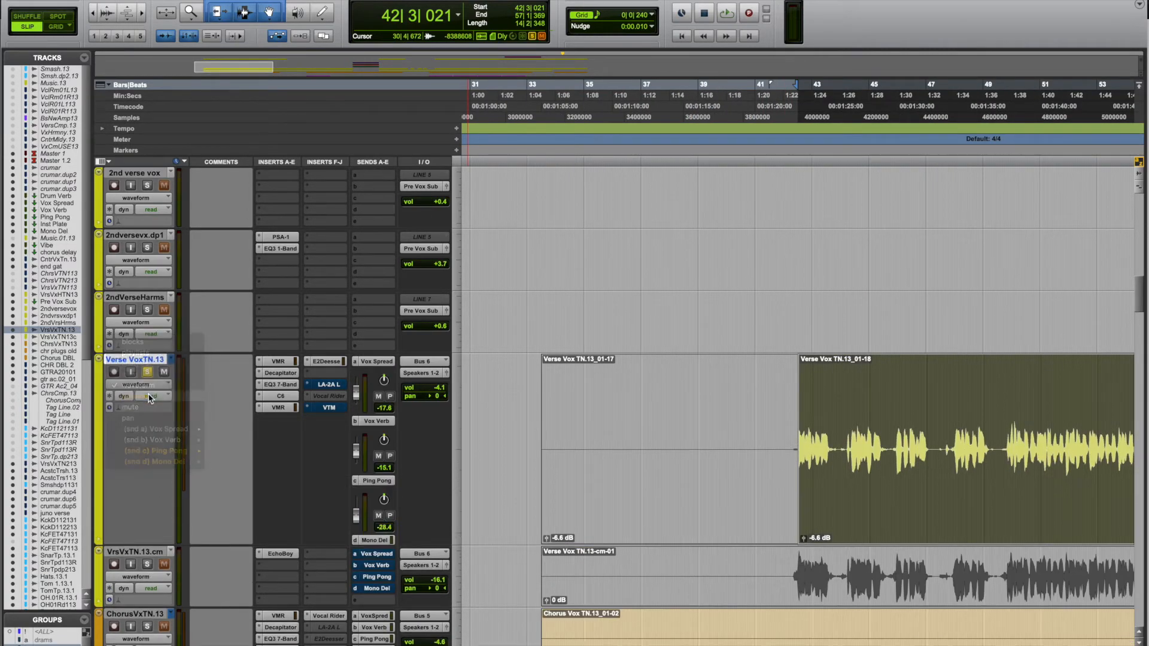
- Play the verse vocal from bar 45, beat 4 and examine the volume automation around its phrases
{"action": "left_click", "coordinate": [894, 445]}
{"action": "key", "text": "space"}
{"action": "key", "text": "t"}
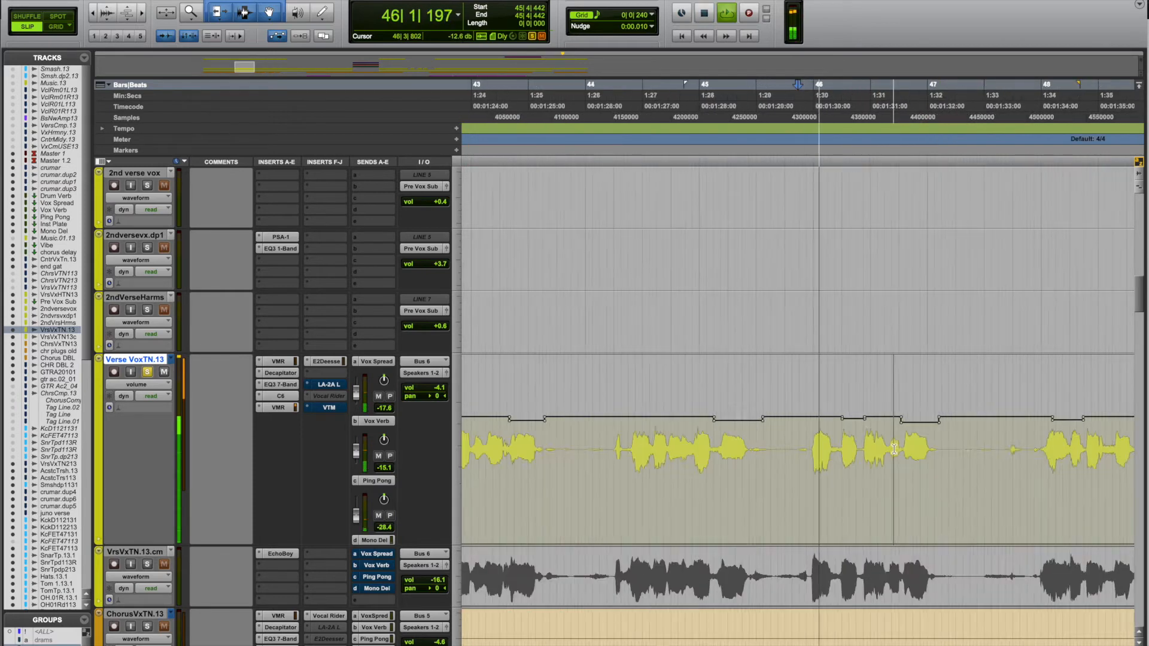
{"action": "key", "text": "t"}
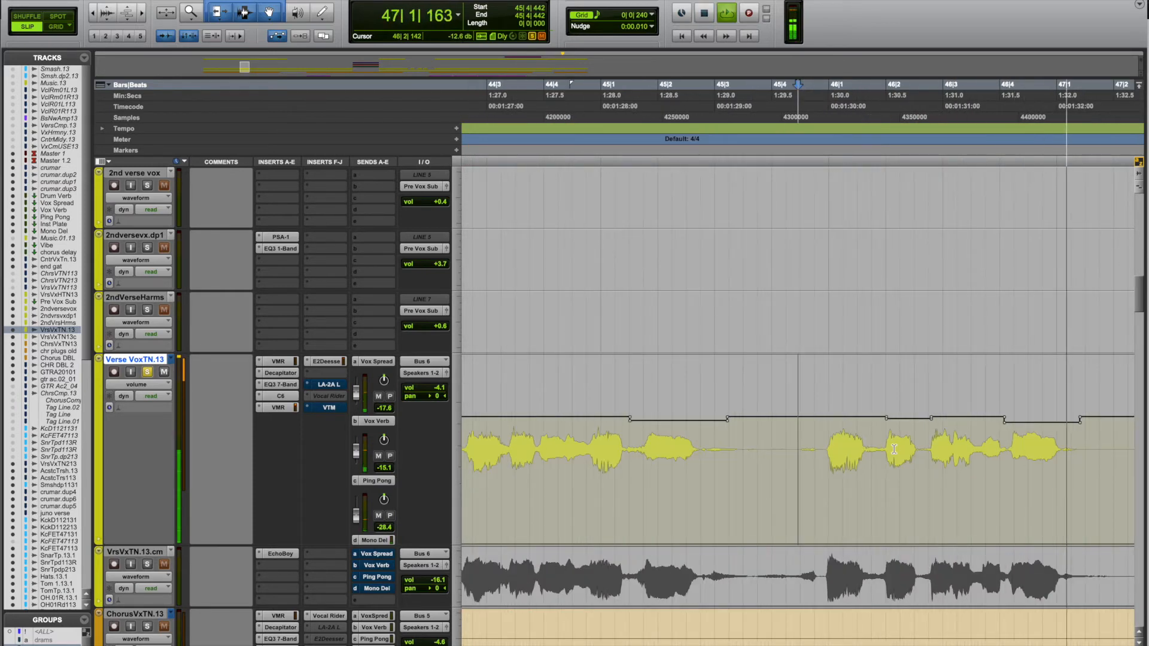
{"action": "key", "text": "space"}
- Replay the verse vocal from bar 44, beat 4 and examine the volume automation at the start of bar 45
{"action": "left_click", "coordinate": [878, 446]}
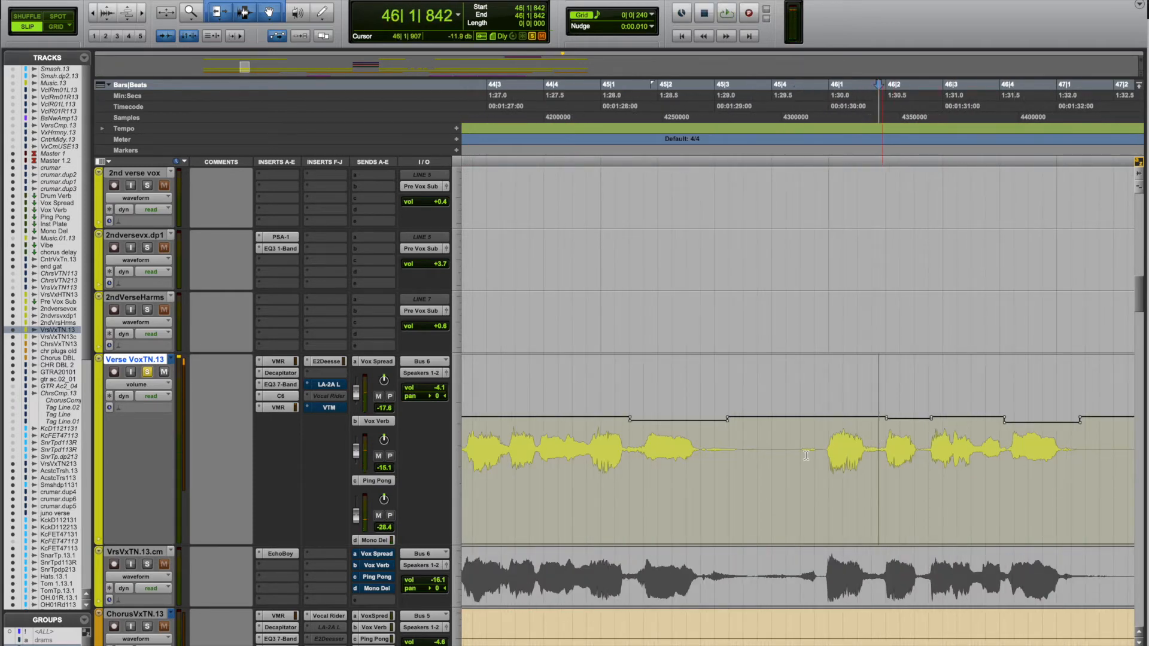
{"action": "scroll", "coordinate": [676, 449], "scroll_direction": "right", "scroll_amount": 1}
{"action": "left_click", "coordinate": [543, 446]}
{"action": "key", "text": "space"}
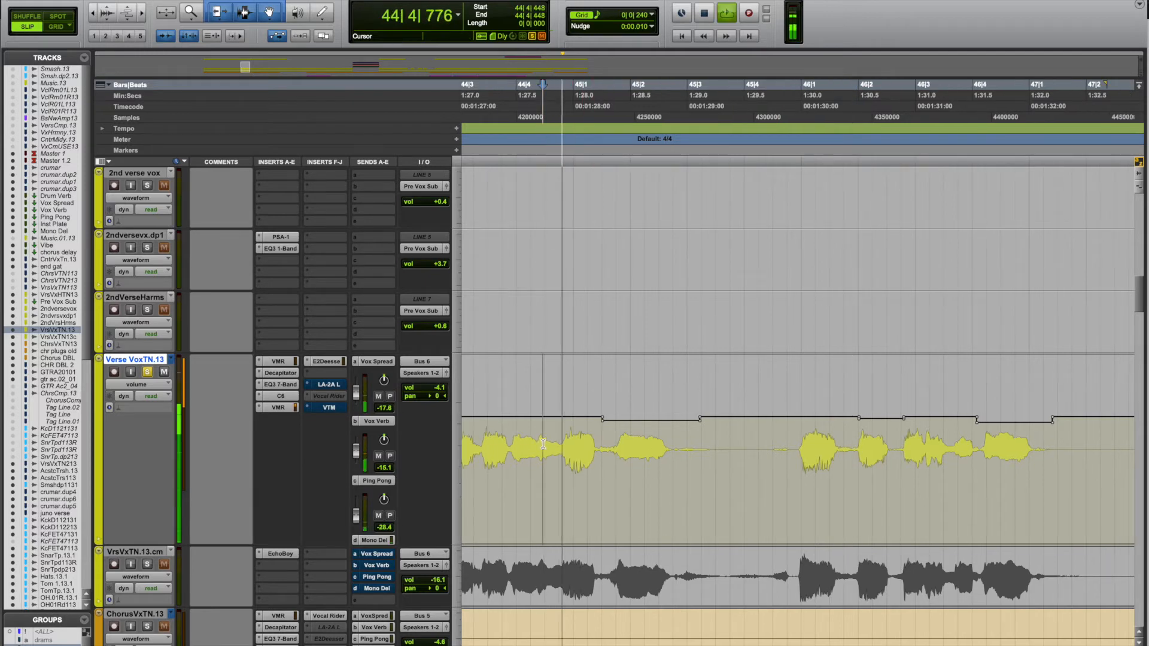
{"action": "key", "text": "space"}
{"action": "key", "text": "t"}
{"action": "key", "text": "t"}
{"action": "key", "text": "space"}
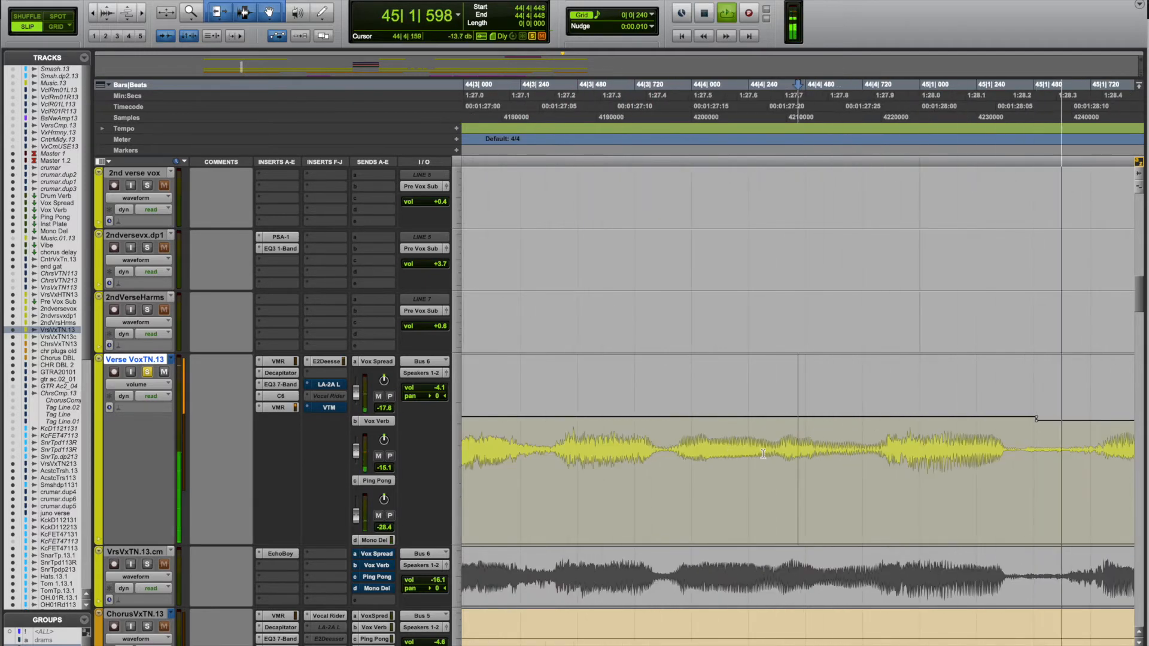
- Try to reshape the verse vocal's volume automation over the quiet gap from 45|1|400 to 45|1|719
{"action": "key", "text": "space"}
{"action": "left_click_drag", "start_coordinate": [965, 389], "coordinate": [1042, 410]}
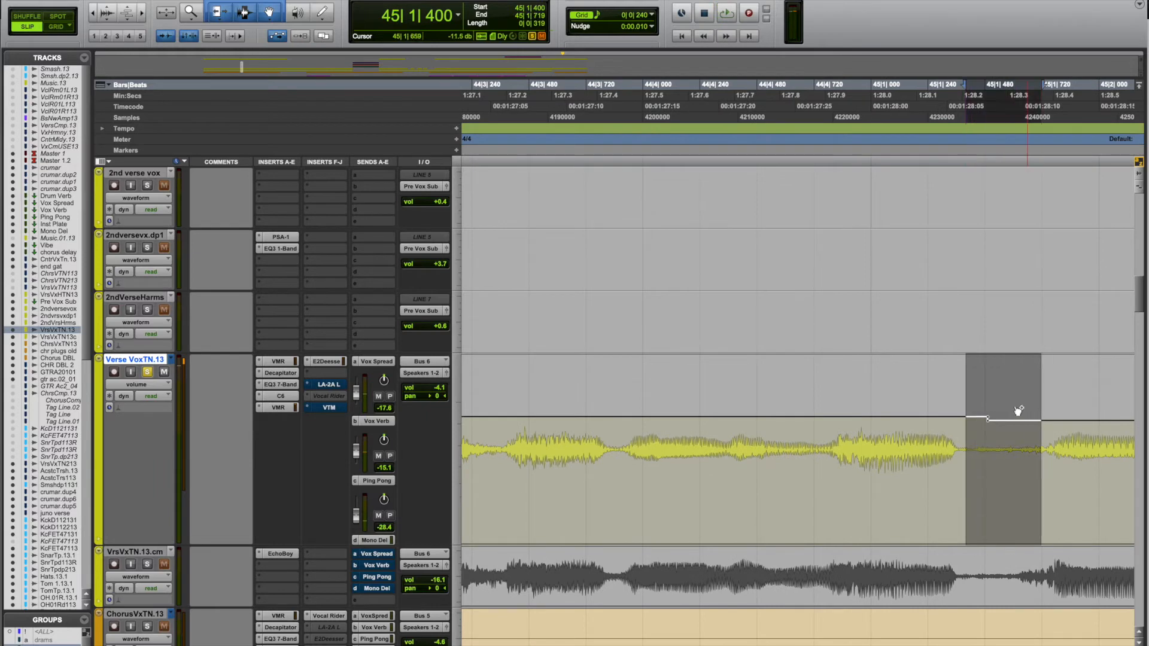
{"action": "left_click", "coordinate": [1004, 388]}
{"action": "left_click_drag", "start_coordinate": [996, 395], "coordinate": [967, 430]}
{"action": "left_click_drag", "start_coordinate": [1041, 422], "coordinate": [1041, 436]}
{"action": "key", "text": "ctrl+z"}
{"action": "key", "text": "ctrl+z"}
{"action": "key", "text": "ctrl+z"}
- Return to the Mix window, then re-enable and open the verse vocal's LA-2A L insert
{"action": "key", "text": "r"}
{"action": "key", "text": "r"}
{"action": "key", "text": "r"}
{"action": "key", "text": "super+="}
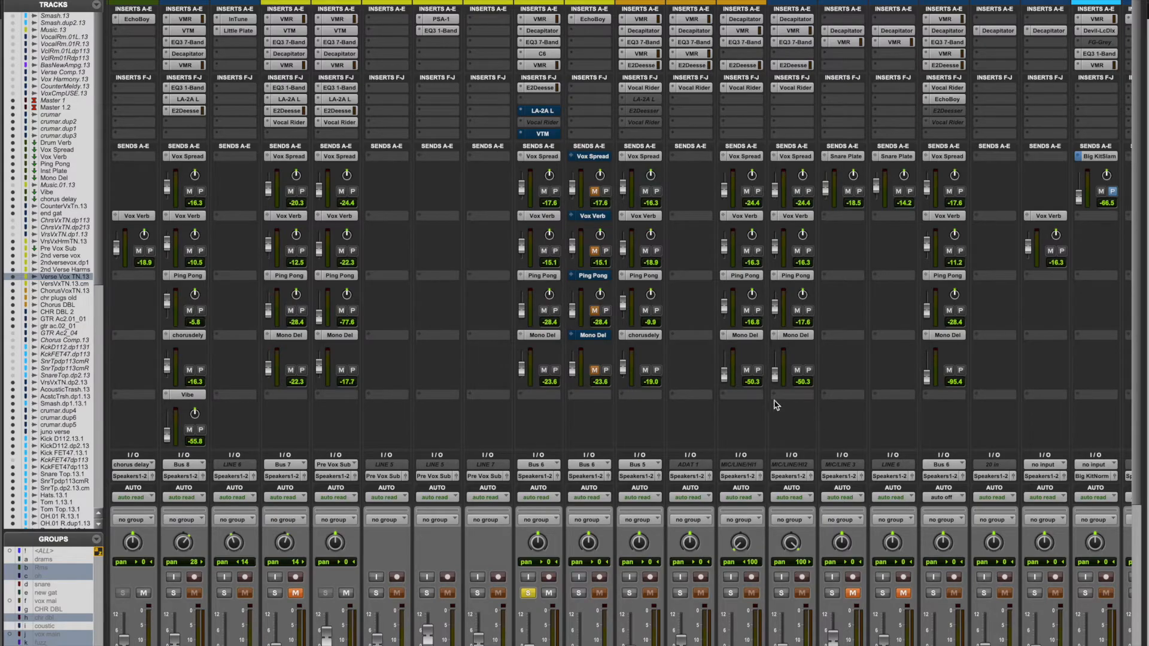
{"action": "scroll", "coordinate": [608, 327], "scroll_direction": "down", "scroll_amount": 1}
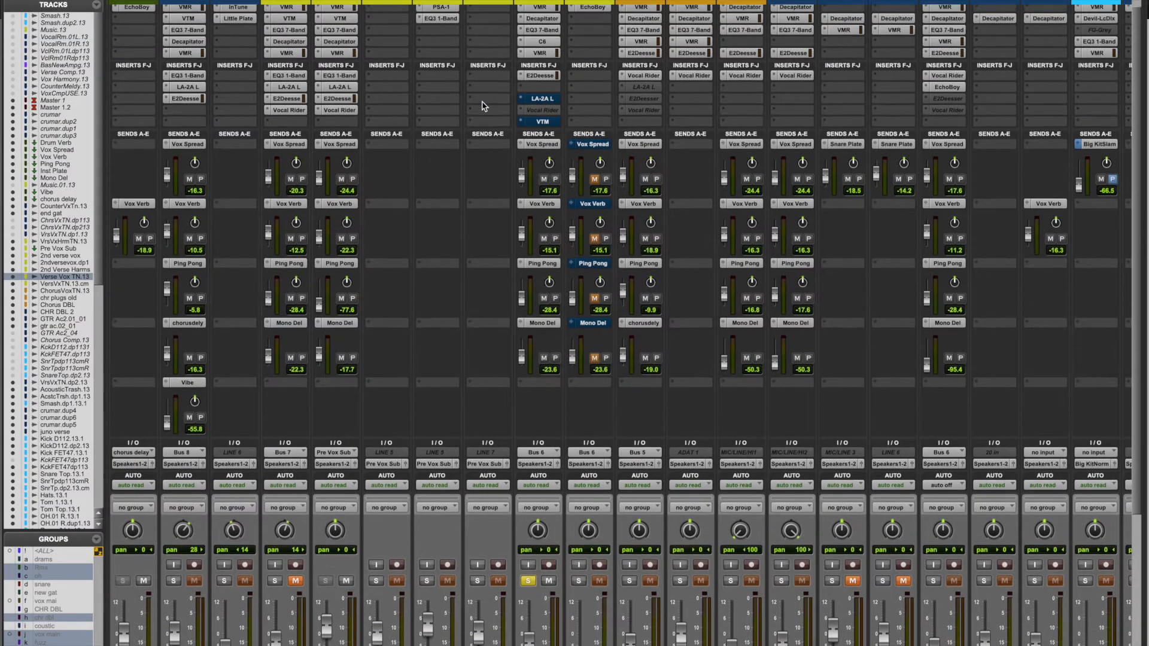
{"action": "scroll", "coordinate": [484, 107], "scroll_direction": "up", "scroll_amount": 1}
{"action": "left_click", "coordinate": [548, 111]}
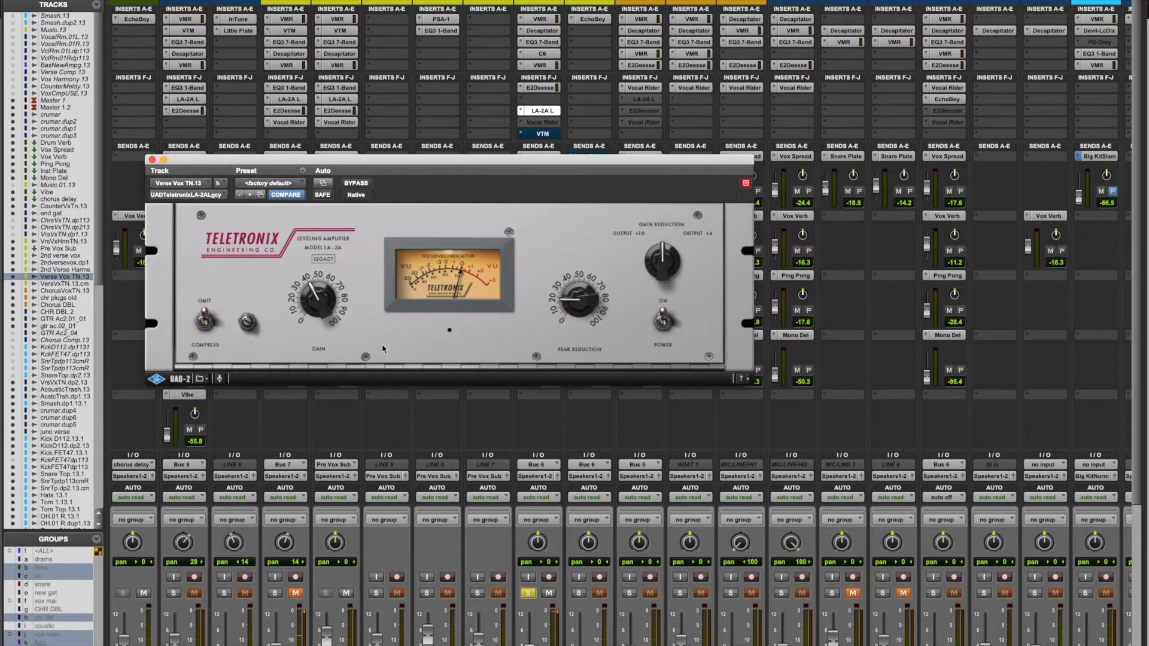
{"action": "left_click_drag", "start_coordinate": [294, 164], "coordinate": [287, 193]}
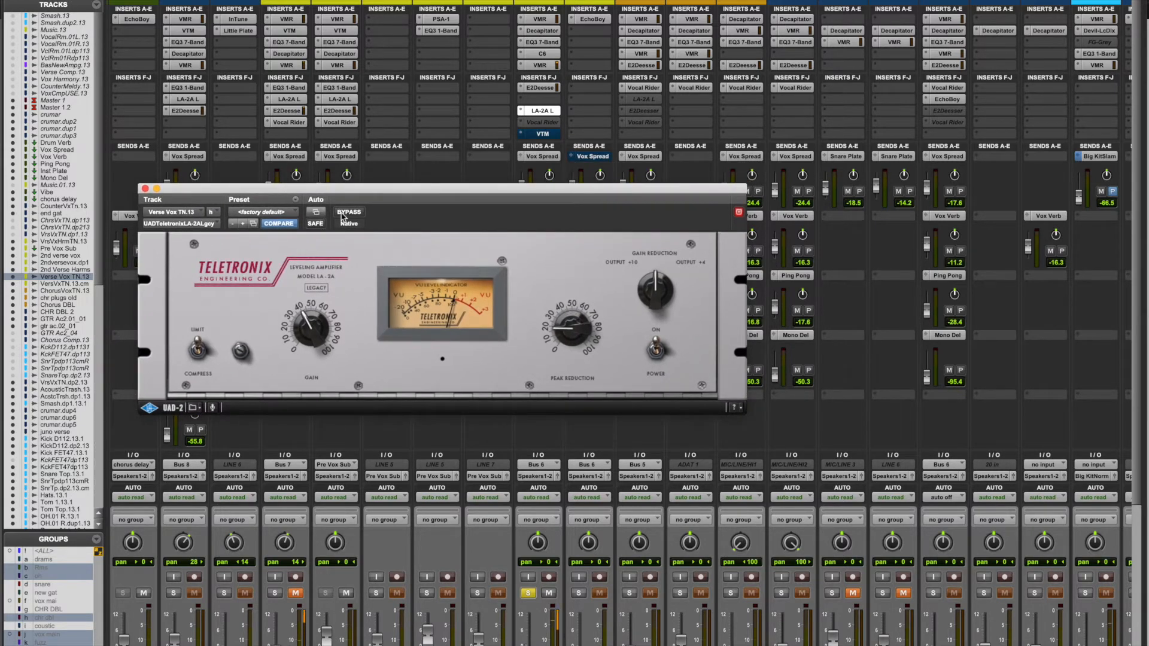
- Compare the verse vocal with the LA-2A bypassed and active
{"action": "left_click", "coordinate": [350, 213]}
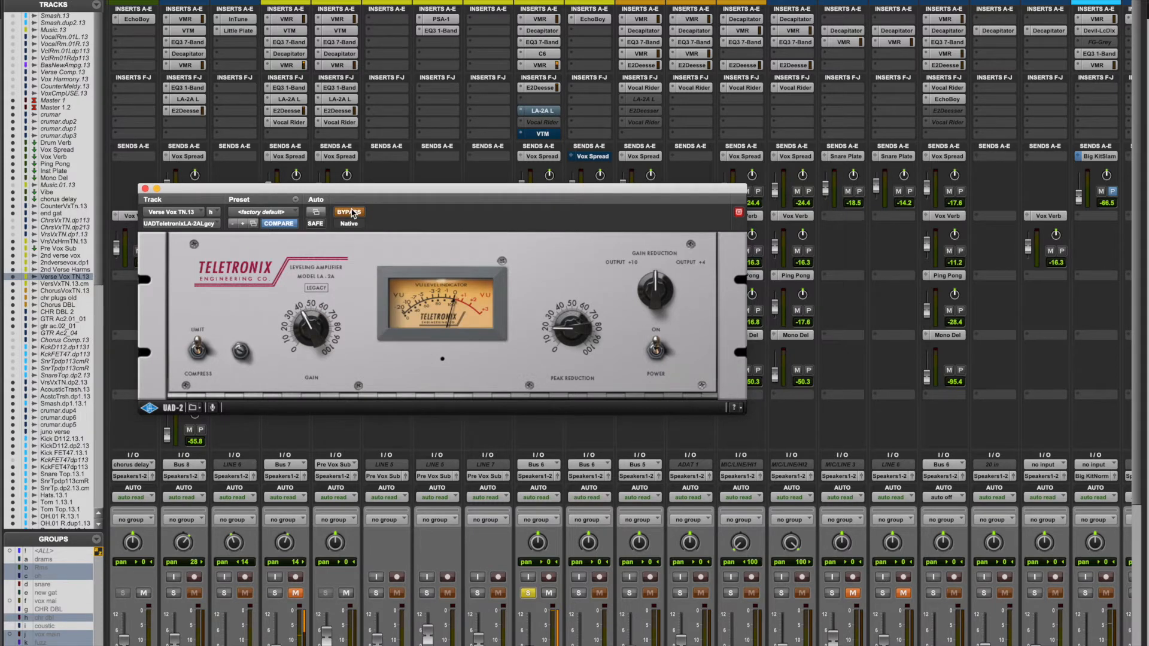
{"action": "left_click", "coordinate": [350, 212]}
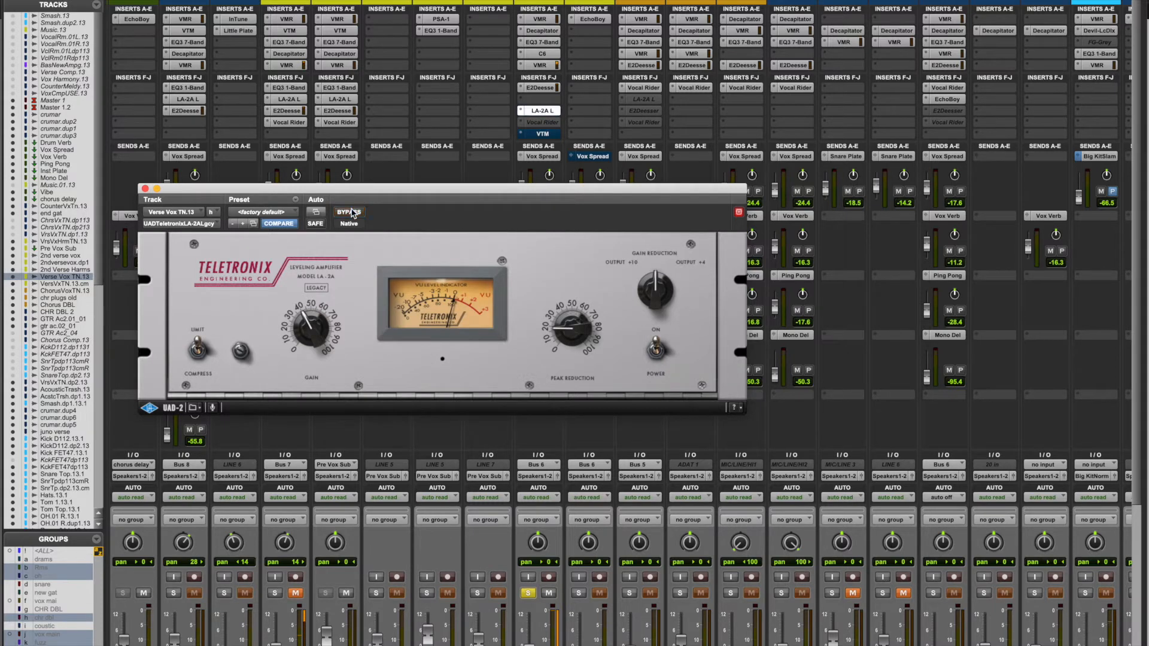
{"action": "left_click", "coordinate": [196, 339]}
- Re-enable and open the verse vocal's VTM insert and set its input to -6.15 dB
{"action": "left_click", "coordinate": [542, 134]}
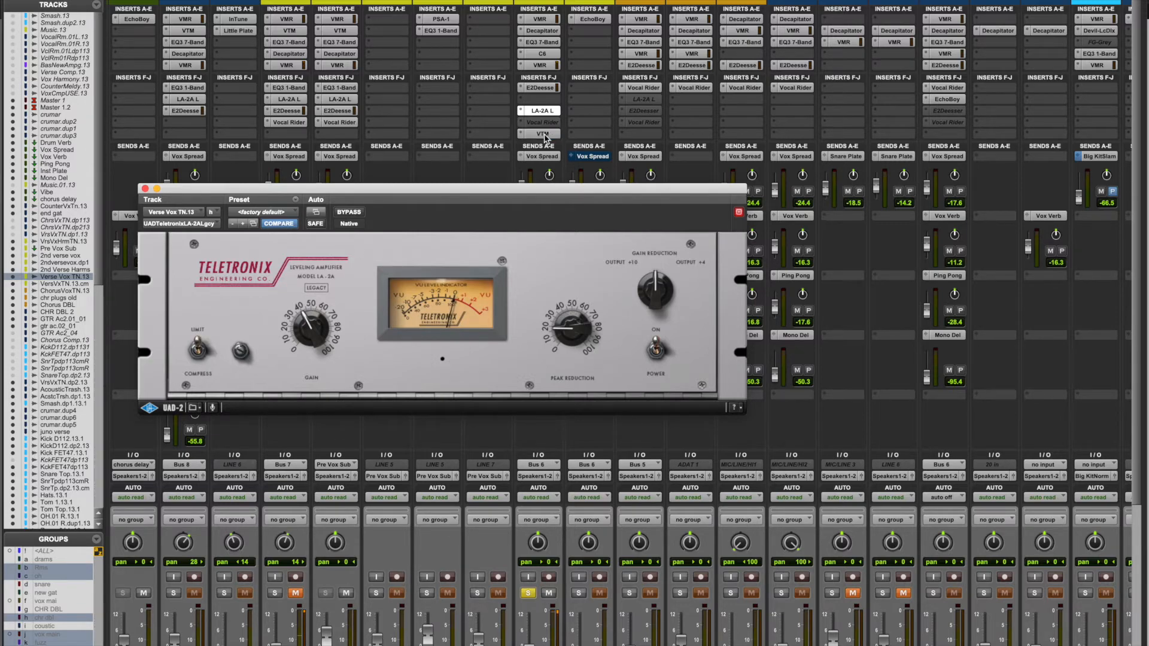
{"action": "left_click_drag", "start_coordinate": [464, 188], "coordinate": [467, 61]}
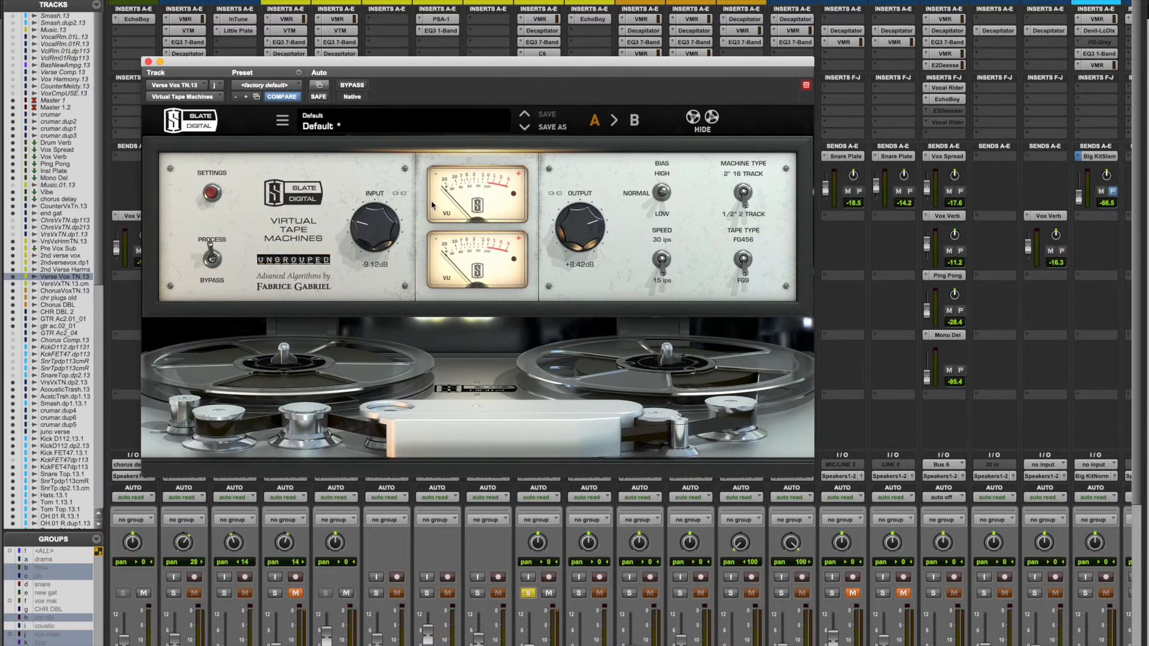
{"action": "left_click_drag", "start_coordinate": [385, 234], "coordinate": [383, 172]}
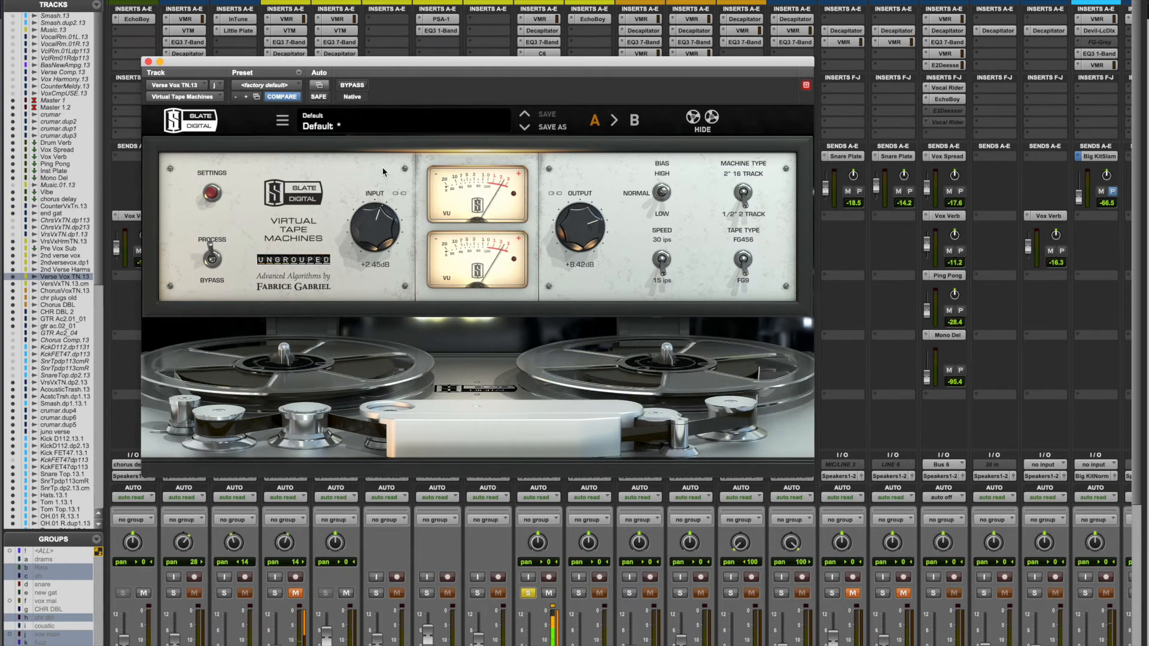
{"action": "left_click_drag", "start_coordinate": [382, 227], "coordinate": [382, 272]}
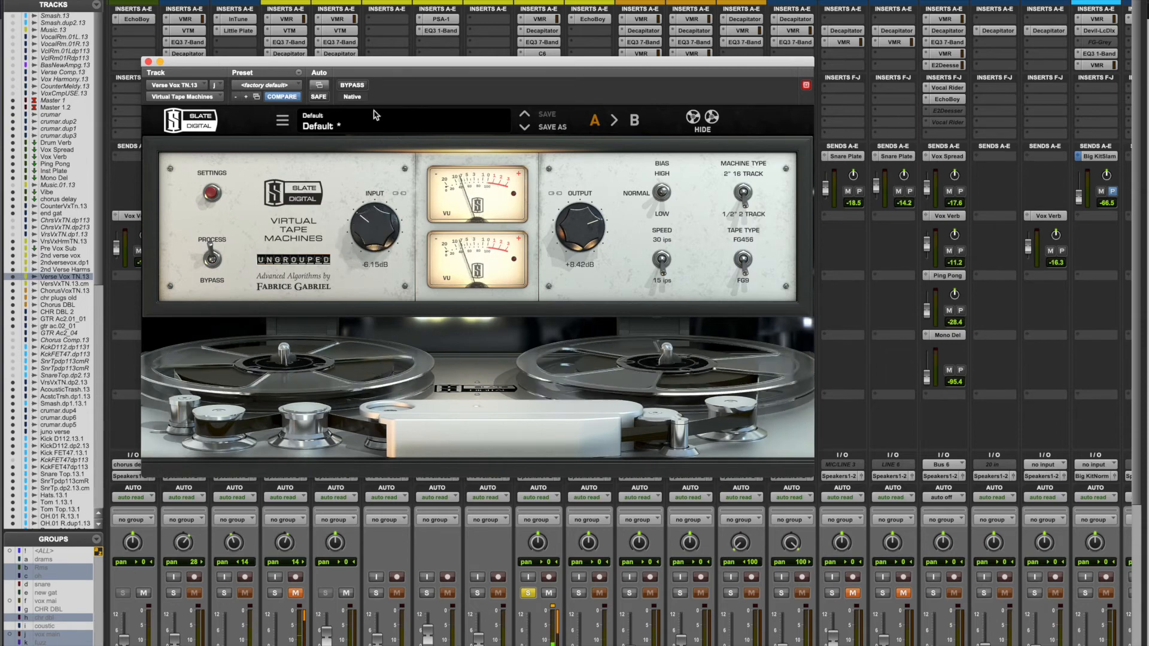
- Set the Virtual Tape Machines output to +6.57 dB while comparing the plug-in bypassed and active
{"action": "left_click", "coordinate": [352, 85]}
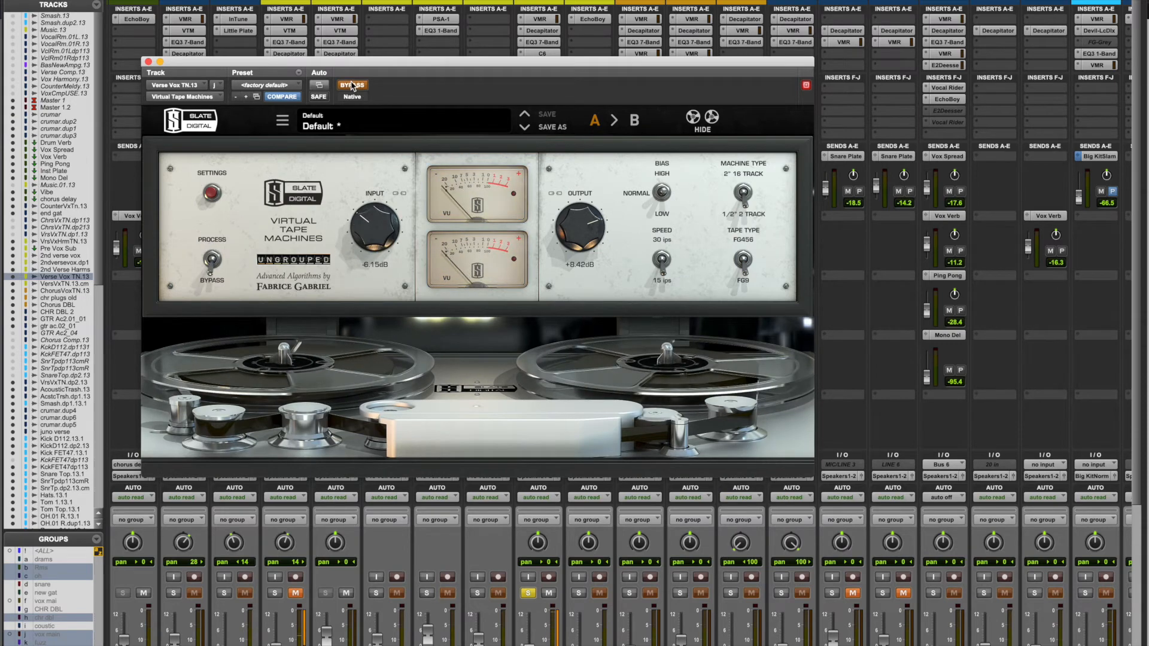
{"action": "left_click", "coordinate": [352, 85]}
{"action": "left_click_drag", "start_coordinate": [580, 230], "coordinate": [581, 242]}
{"action": "left_click", "coordinate": [357, 87]}
{"action": "left_click", "coordinate": [357, 88]}
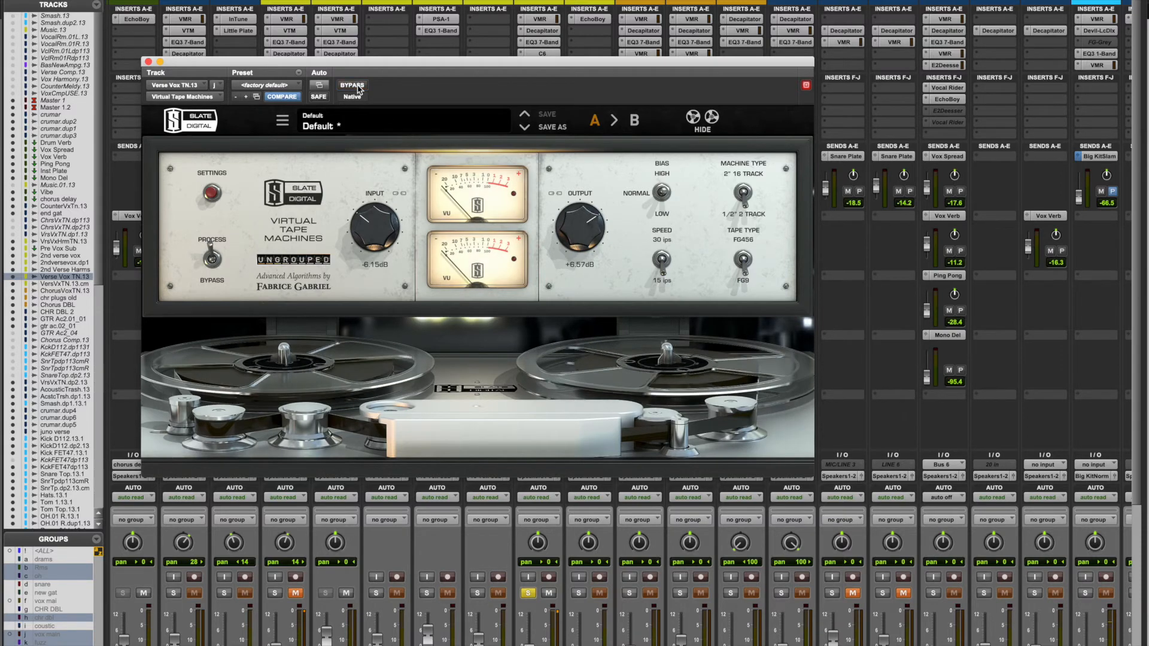
- Compare the verse vocal with its whole insert chain bypassed and active
{"action": "left_click_drag", "start_coordinate": [185, 66], "coordinate": [641, 135]}
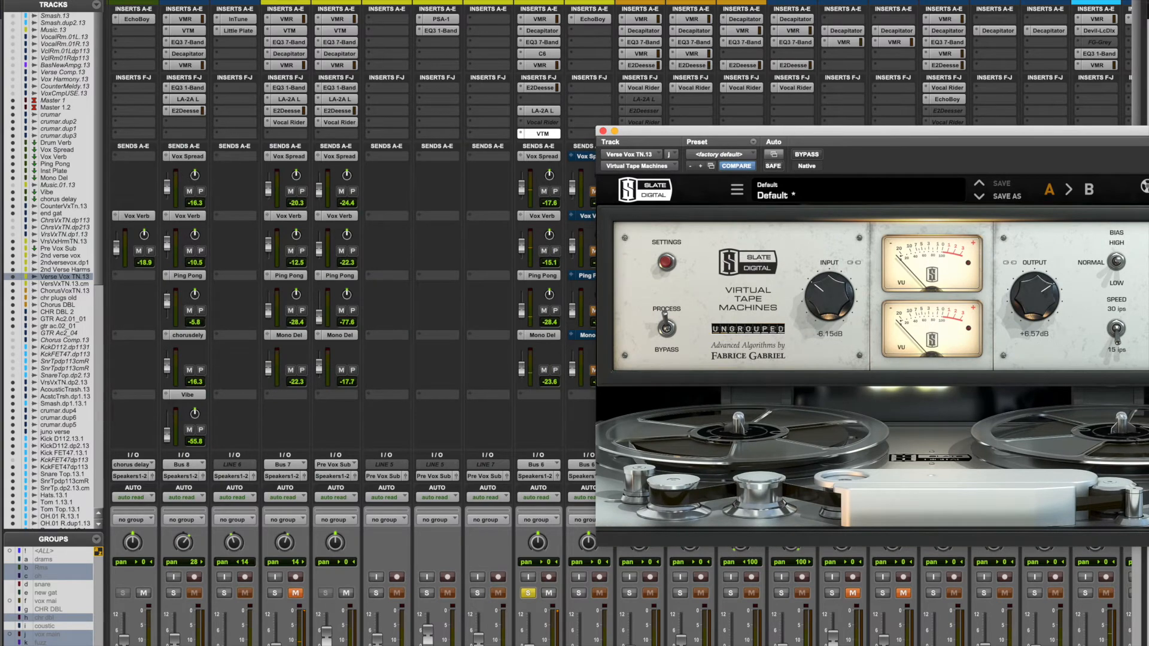
{"action": "left_click", "coordinate": [540, 19], "text": "shift+super"}
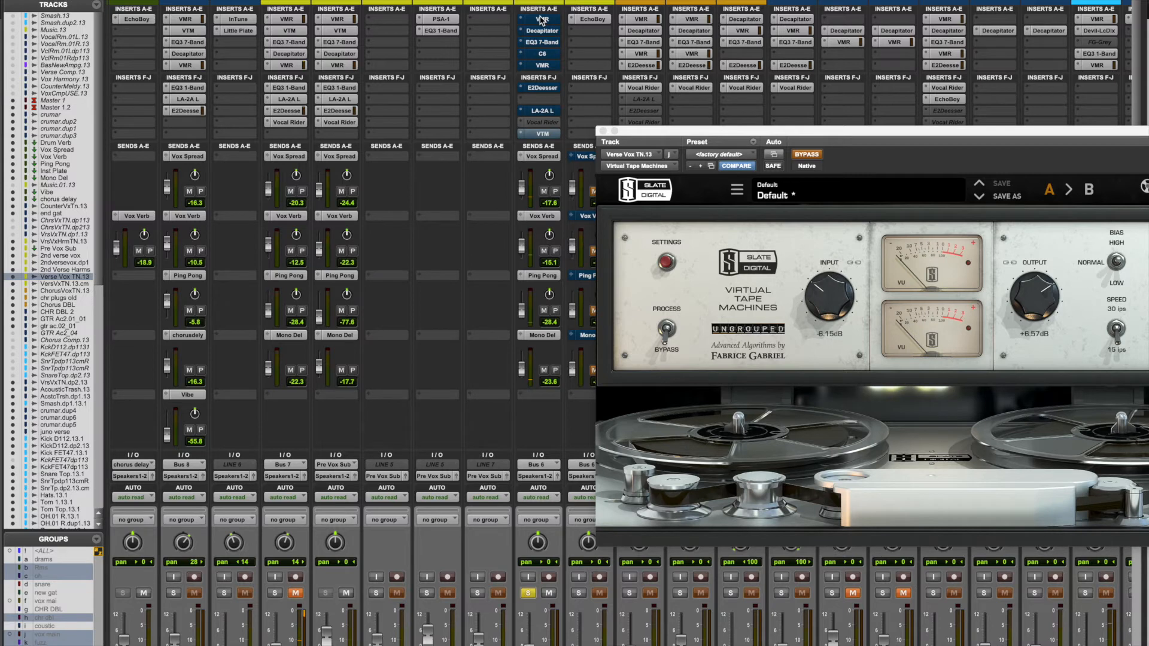
{"action": "left_click", "coordinate": [541, 19], "text": "shift+super"}
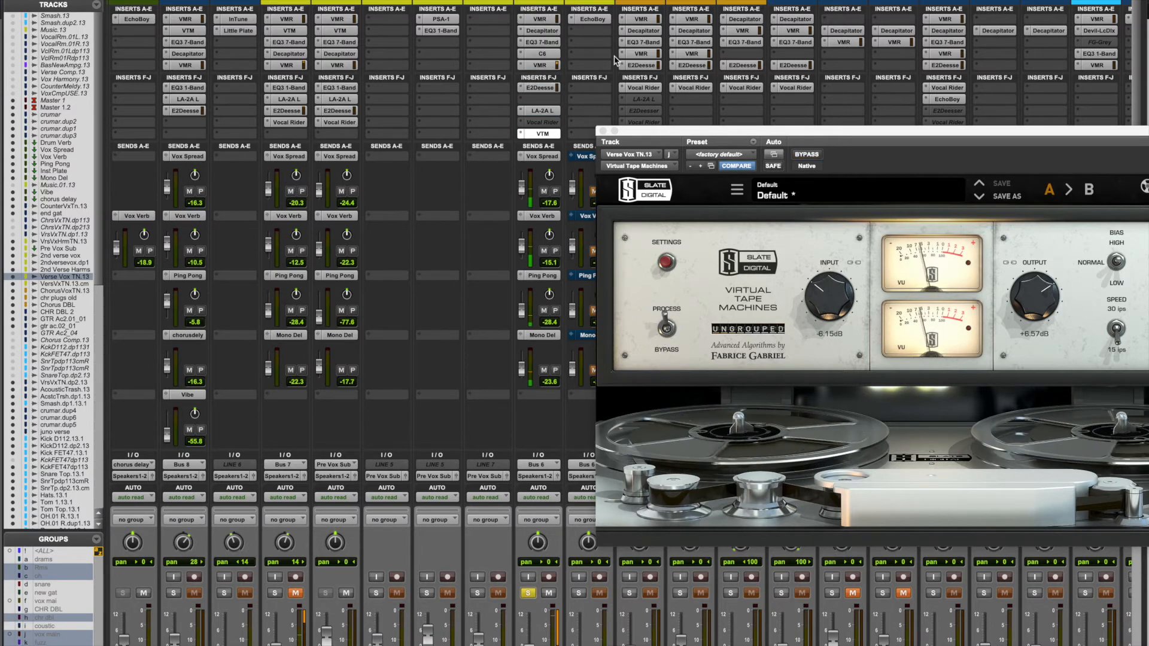
- Lower the VTM output to -0.70 dB for a comparison against the fully bypassed chain, and raise it to +5.95 dB
{"action": "left_click_drag", "start_coordinate": [1042, 300], "coordinate": [1025, 316]}
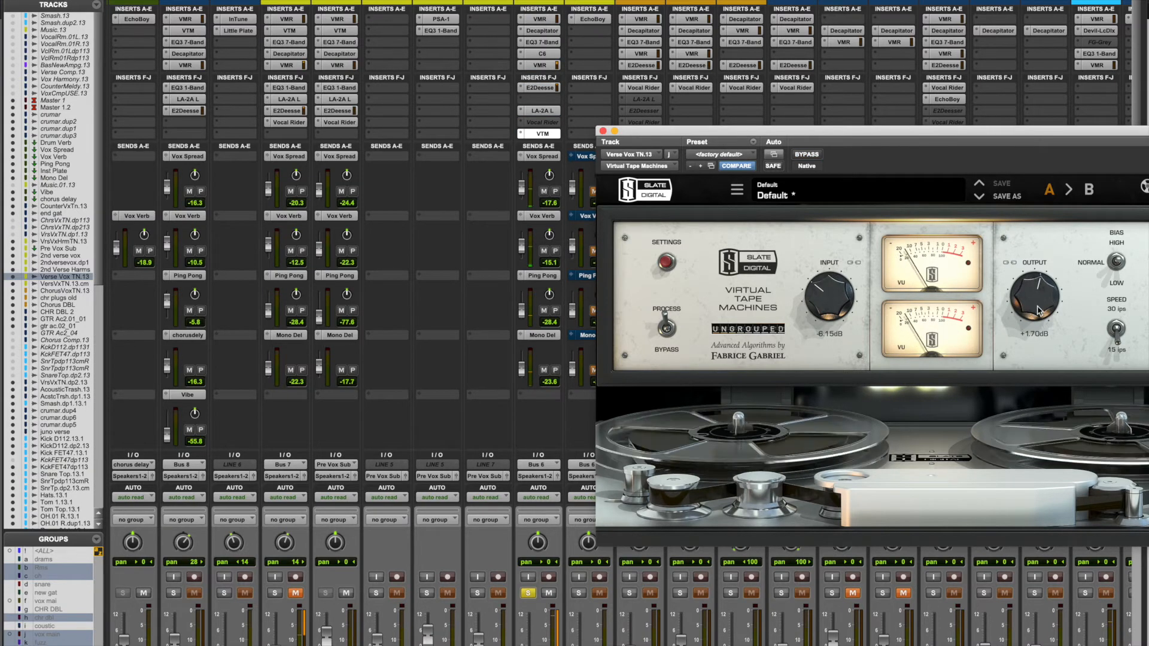
{"action": "left_click", "coordinate": [540, 19], "text": "shift+super"}
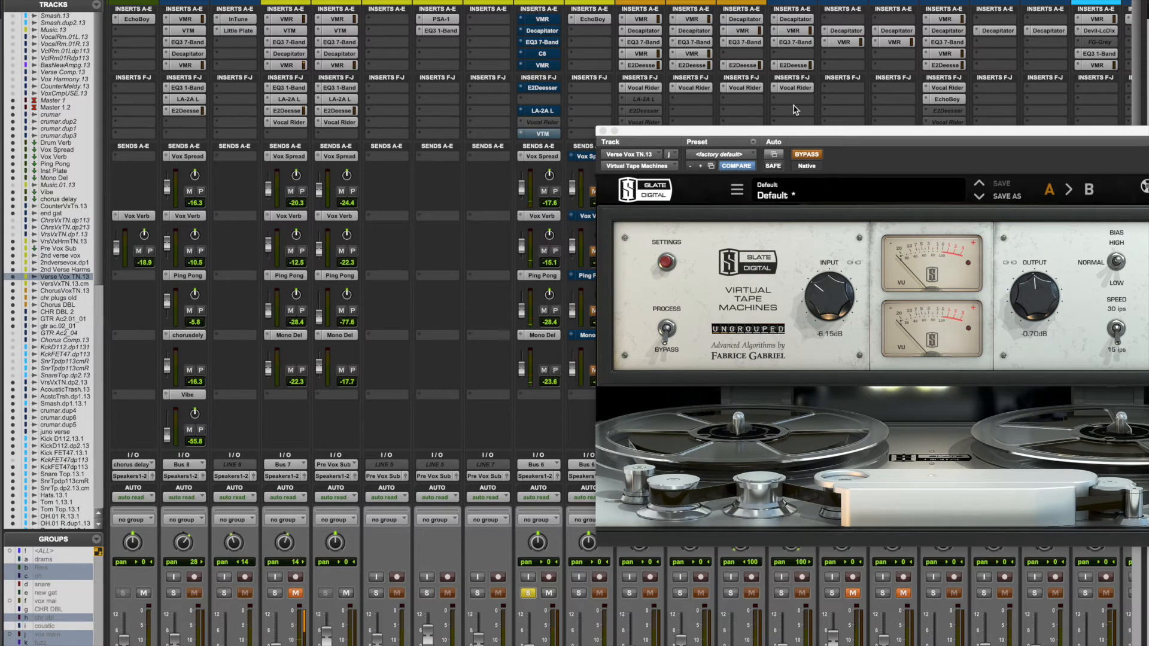
{"action": "left_click", "coordinate": [539, 19], "text": "shift+super"}
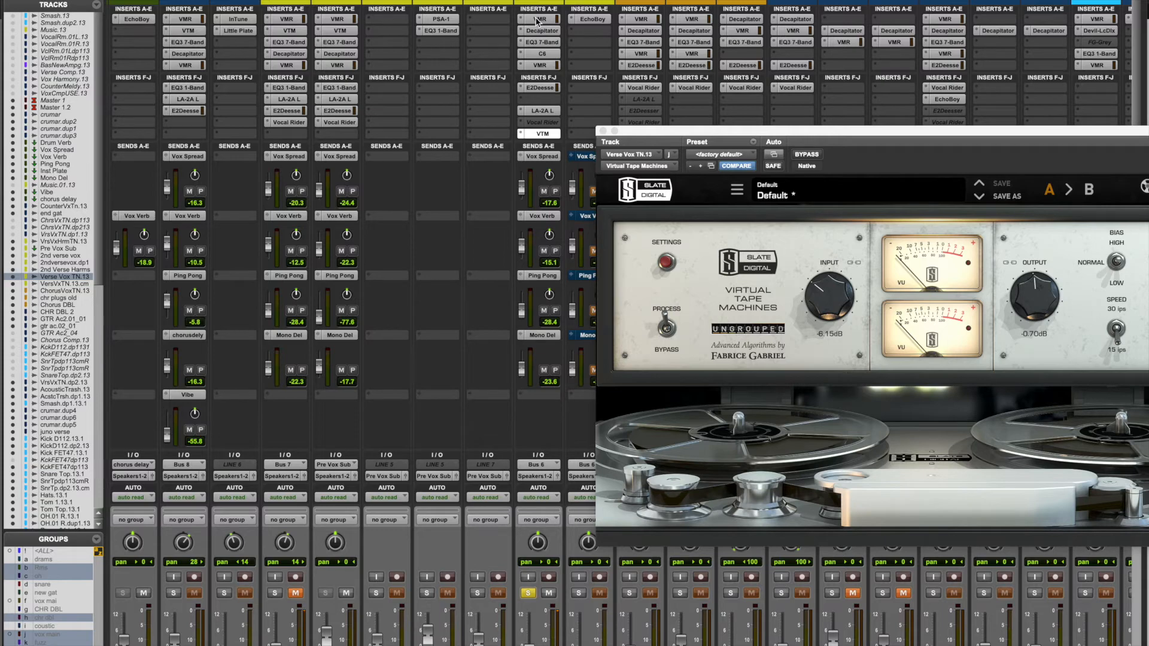
{"action": "left_click_drag", "start_coordinate": [1035, 294], "coordinate": [1031, 259]}
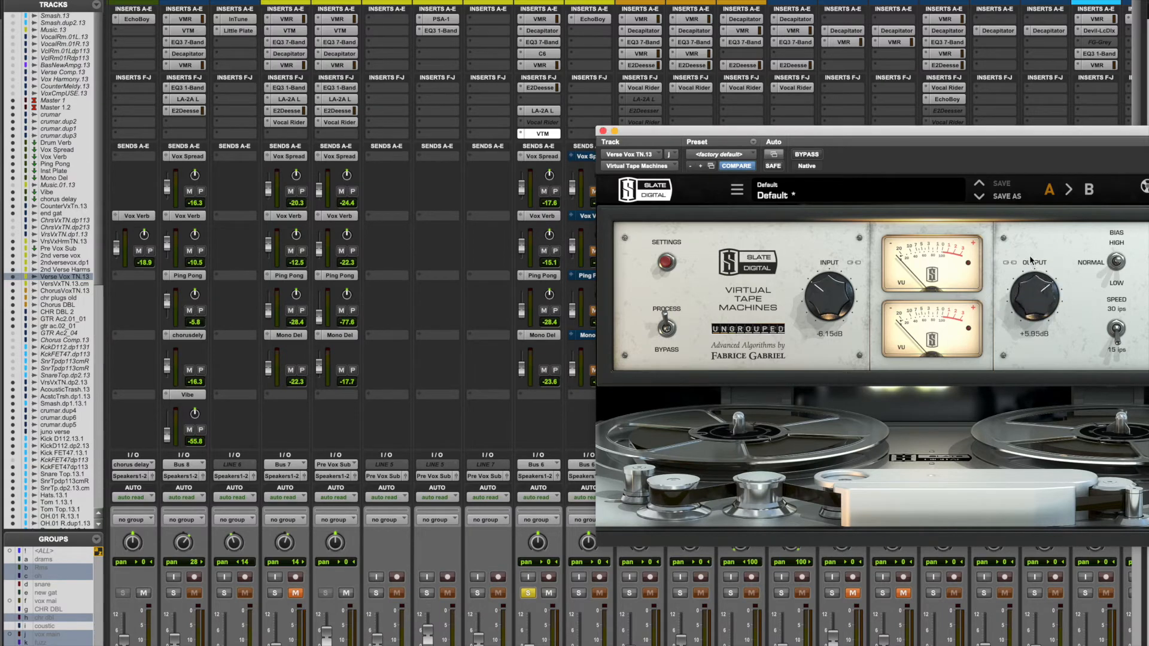
- Unsolo the verse vocal to hear it in the full mix, examine its effect sends, and solo it again
{"action": "left_click", "coordinate": [529, 594]}
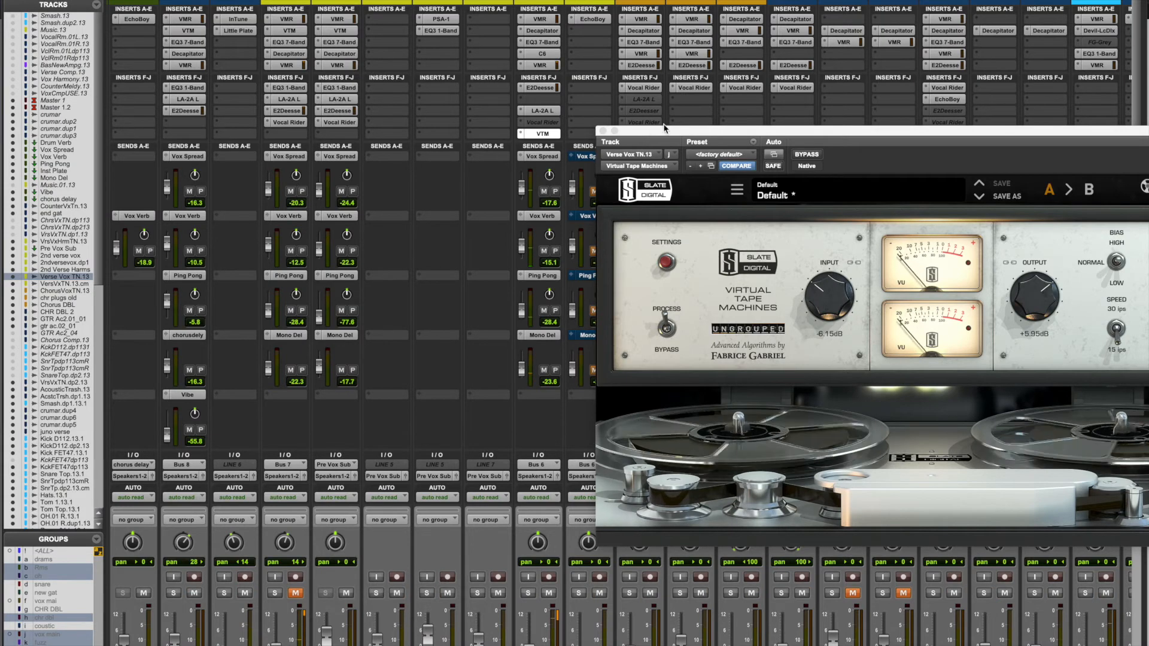
{"action": "left_click_drag", "start_coordinate": [664, 128], "coordinate": [719, 99]}
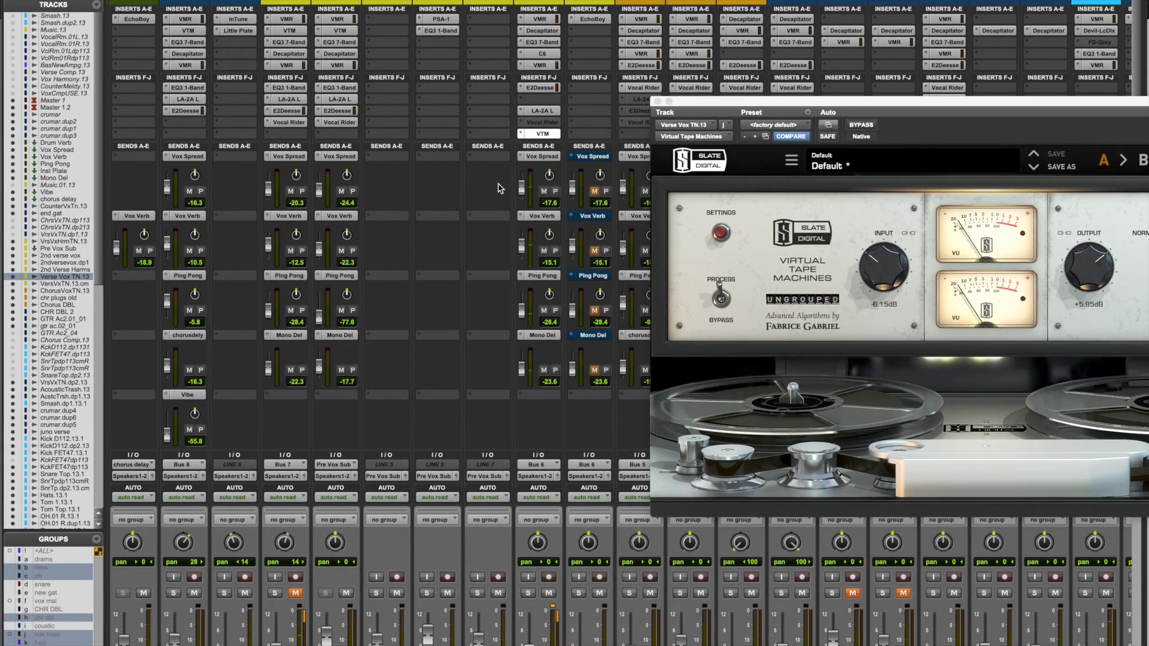
{"action": "scroll", "coordinate": [501, 188], "scroll_direction": "down", "scroll_amount": 5}
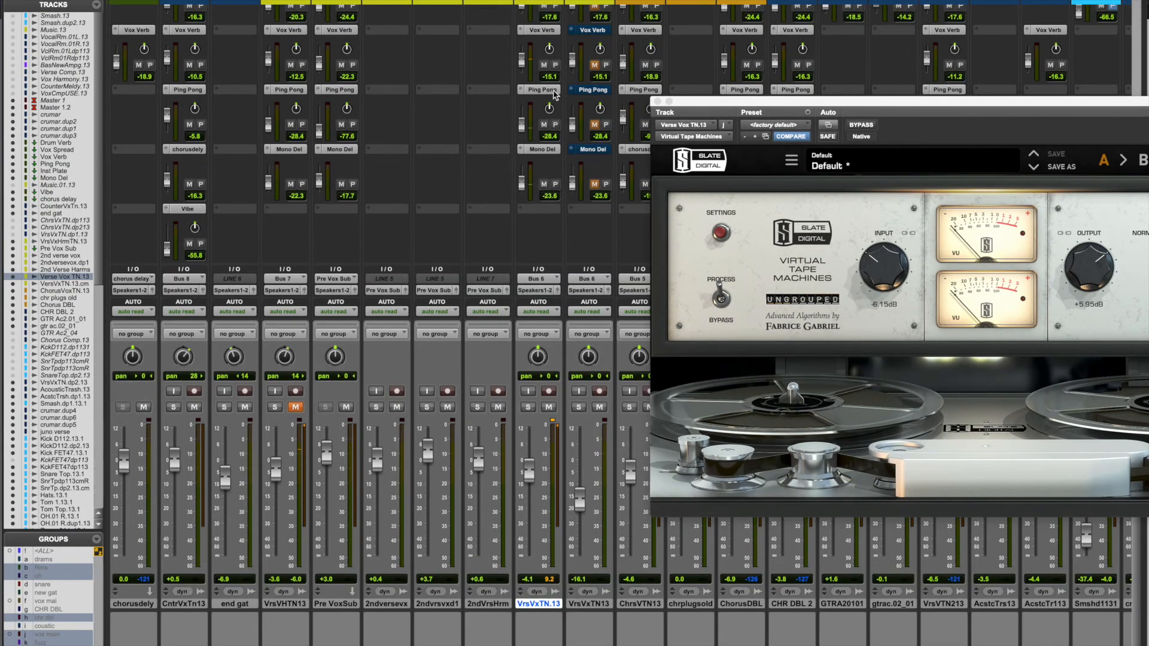
{"action": "scroll", "coordinate": [556, 94], "scroll_direction": "up", "scroll_amount": 4}
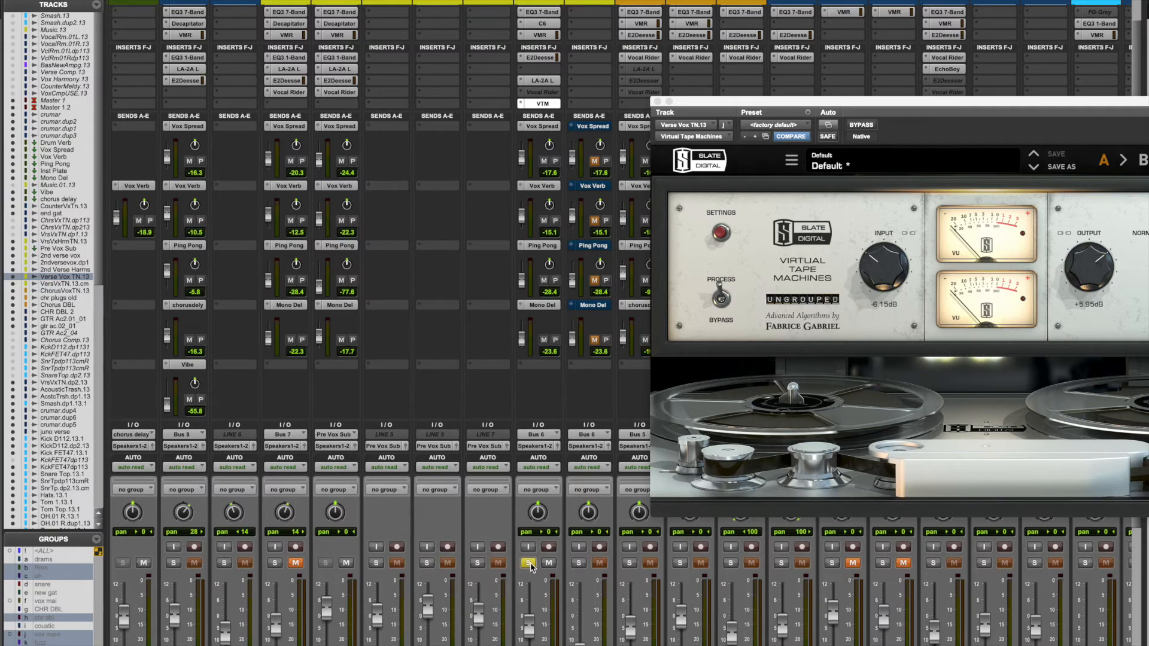
- Go to the effect return tracks, close the Virtual Tape Machines window, and open the MicroShift insert on Vox Spread
{"action": "scroll", "coordinate": [482, 378], "scroll_direction": "down", "scroll_amount": 4}
{"action": "scroll", "coordinate": [483, 379], "scroll_direction": "left", "scroll_amount": 10}
{"action": "scroll", "coordinate": [483, 379], "scroll_direction": "right", "scroll_amount": 1}
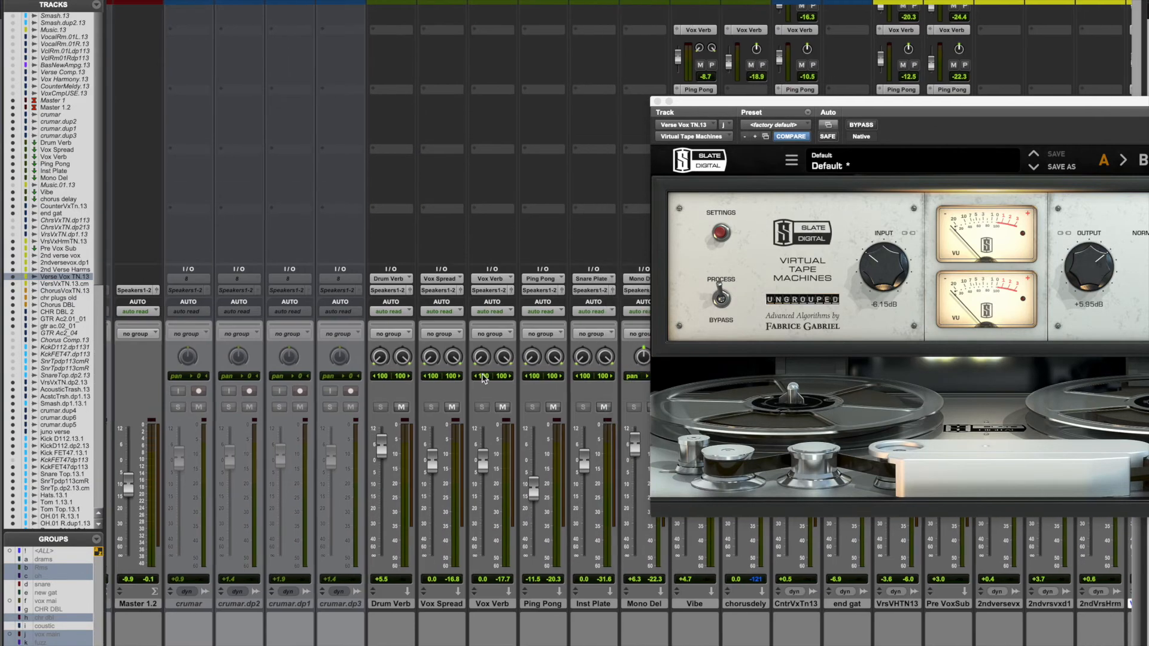
{"action": "scroll", "coordinate": [482, 379], "scroll_direction": "up", "scroll_amount": 5}
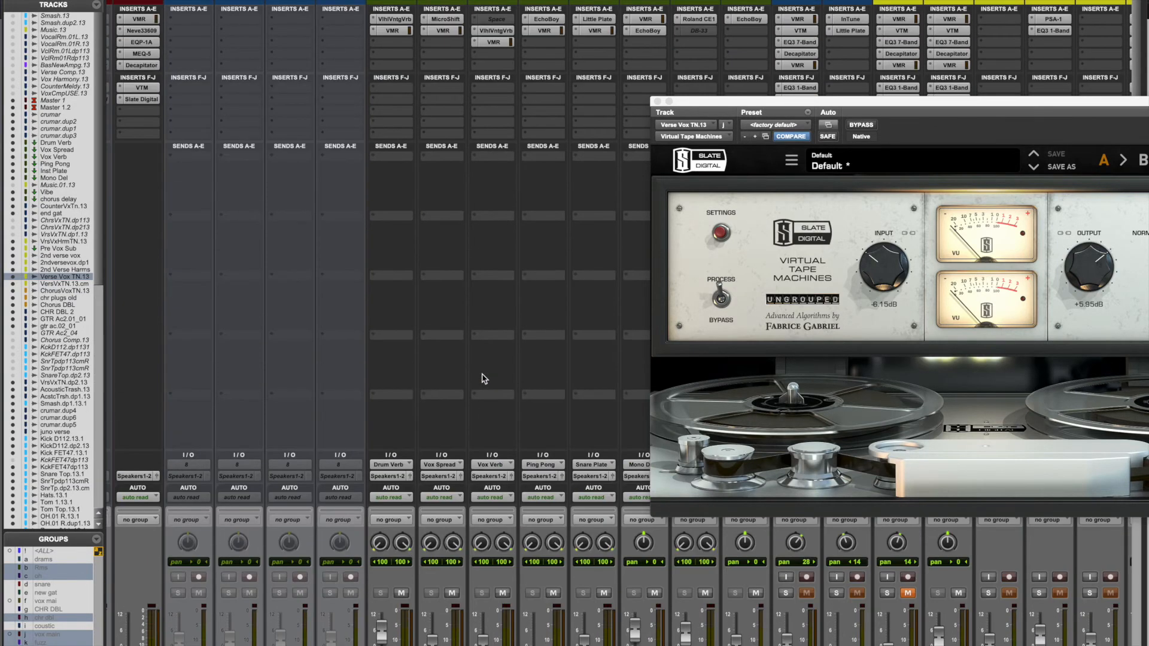
{"action": "left_click", "coordinate": [658, 101]}
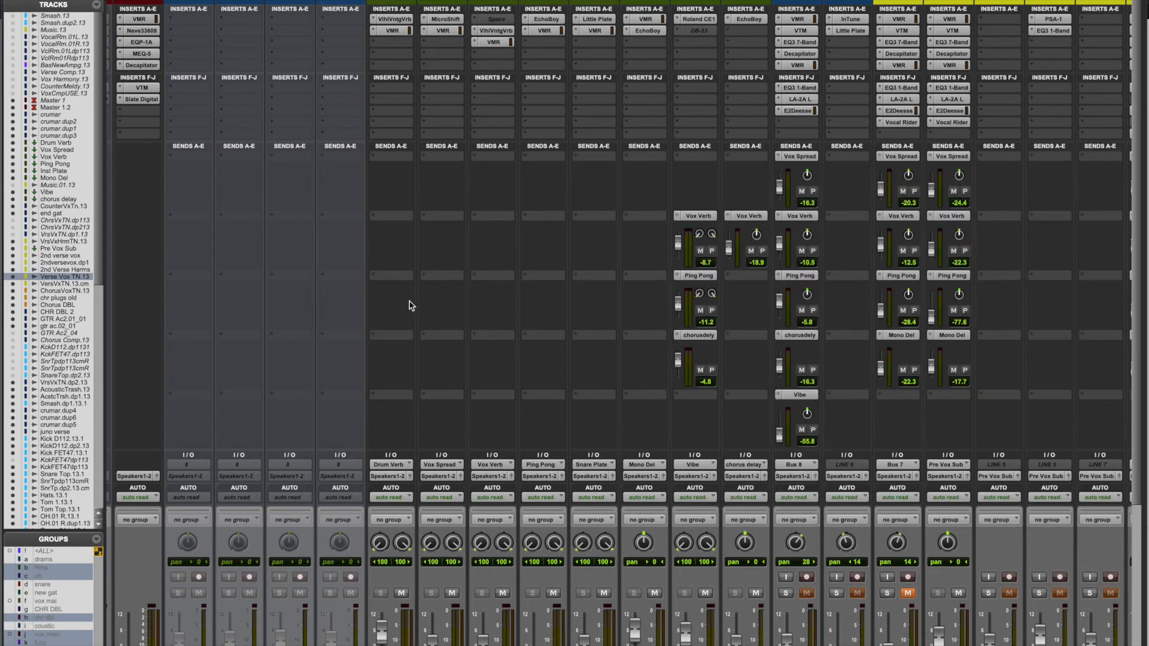
{"action": "scroll", "coordinate": [410, 306], "scroll_direction": "down", "scroll_amount": 5}
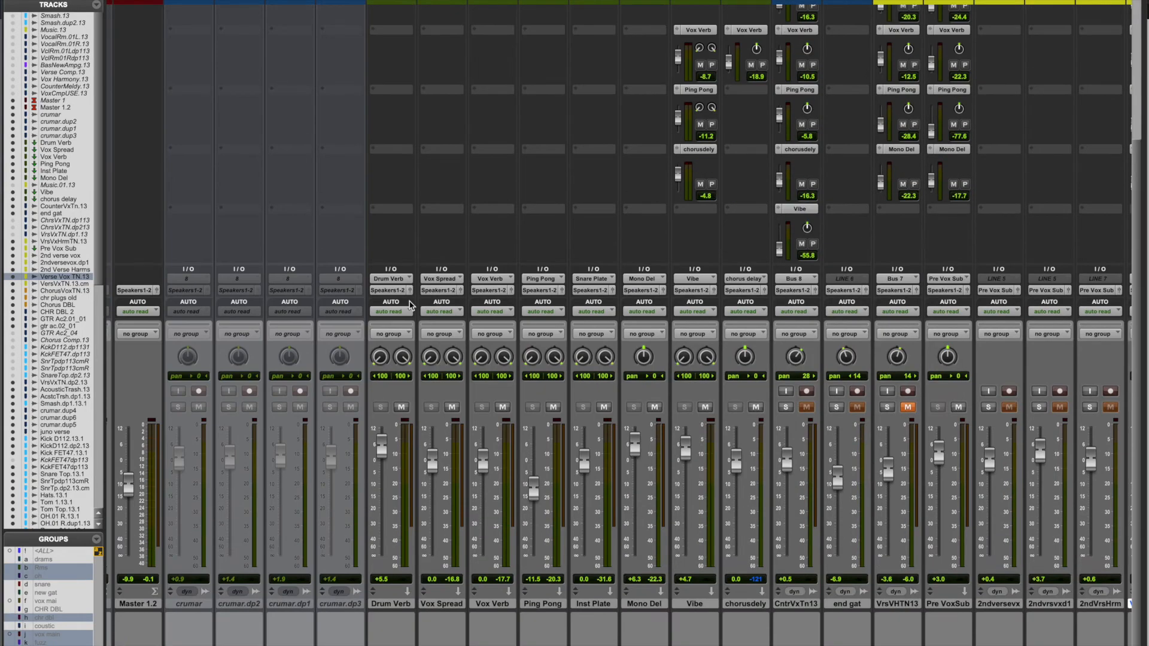
{"action": "scroll", "coordinate": [534, 279], "scroll_direction": "up", "scroll_amount": 5}
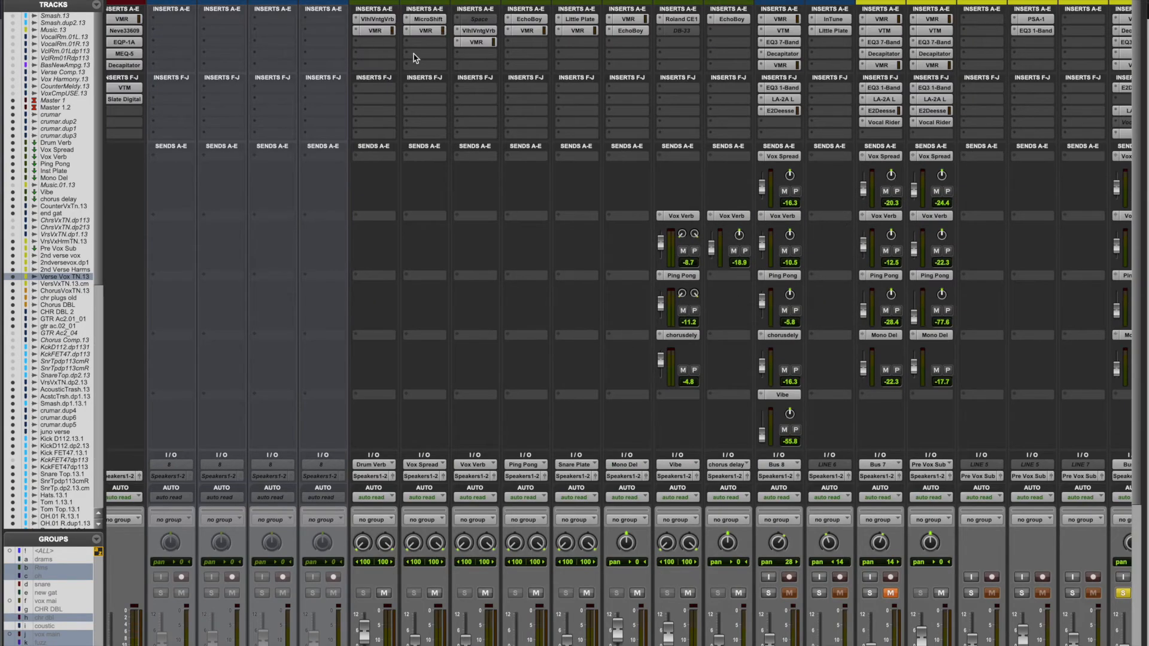
{"action": "left_click", "coordinate": [427, 20]}
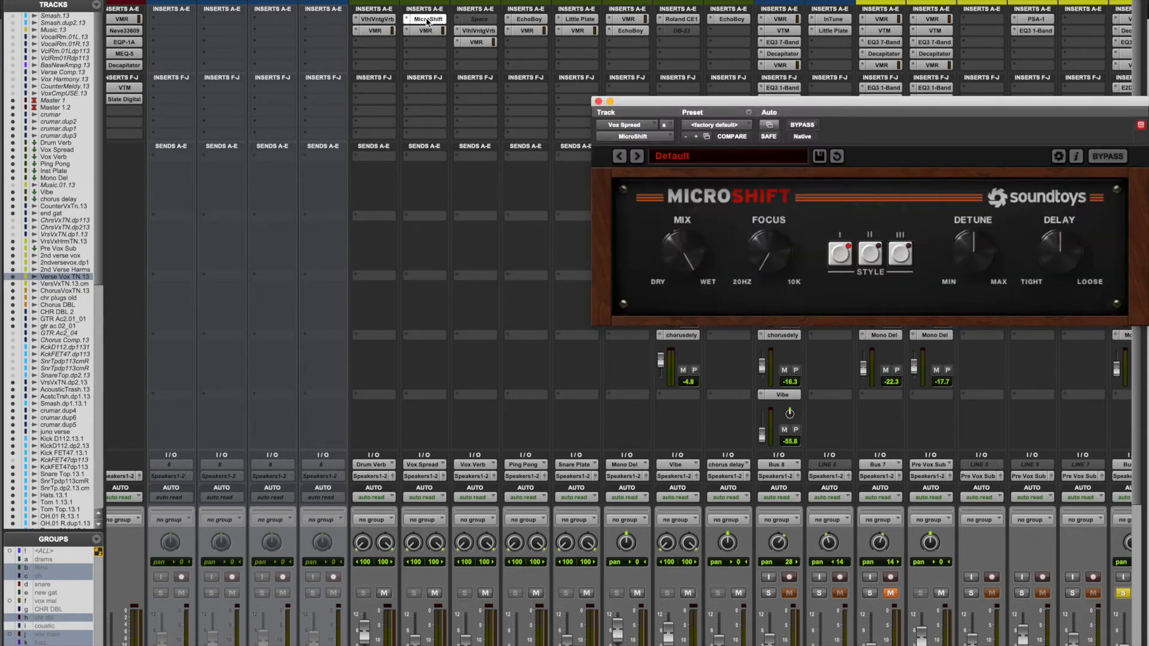
{"action": "left_click_drag", "start_coordinate": [679, 106], "coordinate": [549, 95]}
- Raise the verse vocal's Vox Spread send level to -12.5 dB with the MicroShift window kept open
{"action": "scroll", "coordinate": [404, 395], "scroll_direction": "down", "scroll_amount": 5}
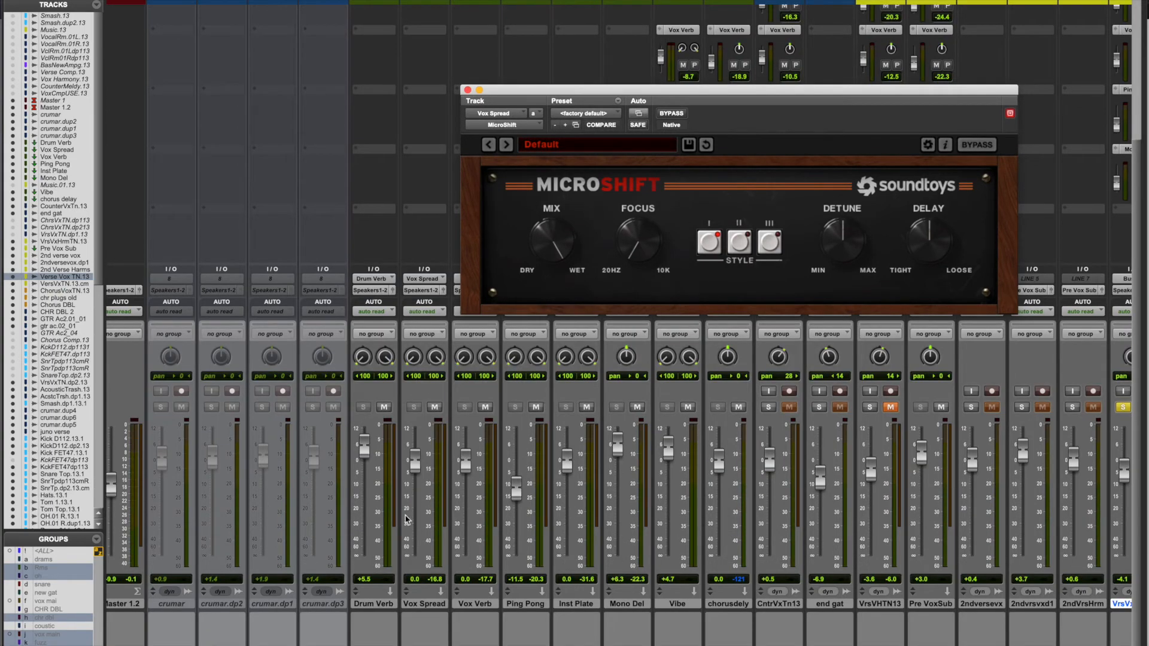
{"action": "scroll", "coordinate": [419, 383], "scroll_direction": "right", "scroll_amount": 5}
{"action": "scroll", "coordinate": [419, 383], "scroll_direction": "up", "scroll_amount": 1}
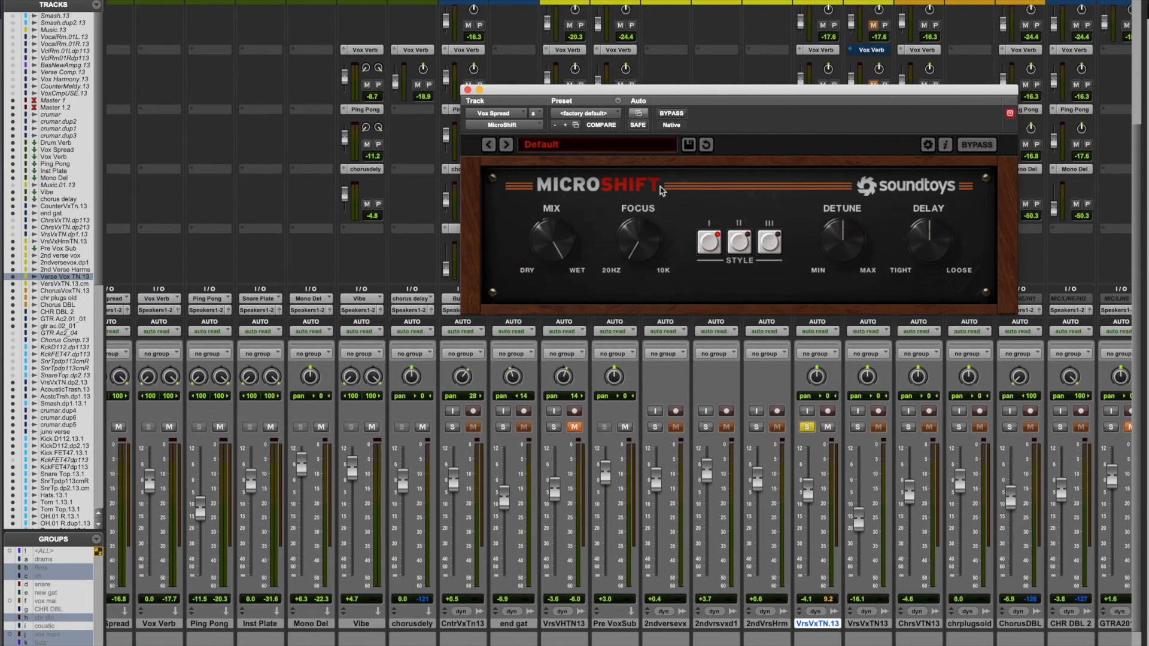
{"action": "left_click_drag", "start_coordinate": [699, 88], "coordinate": [376, 72]}
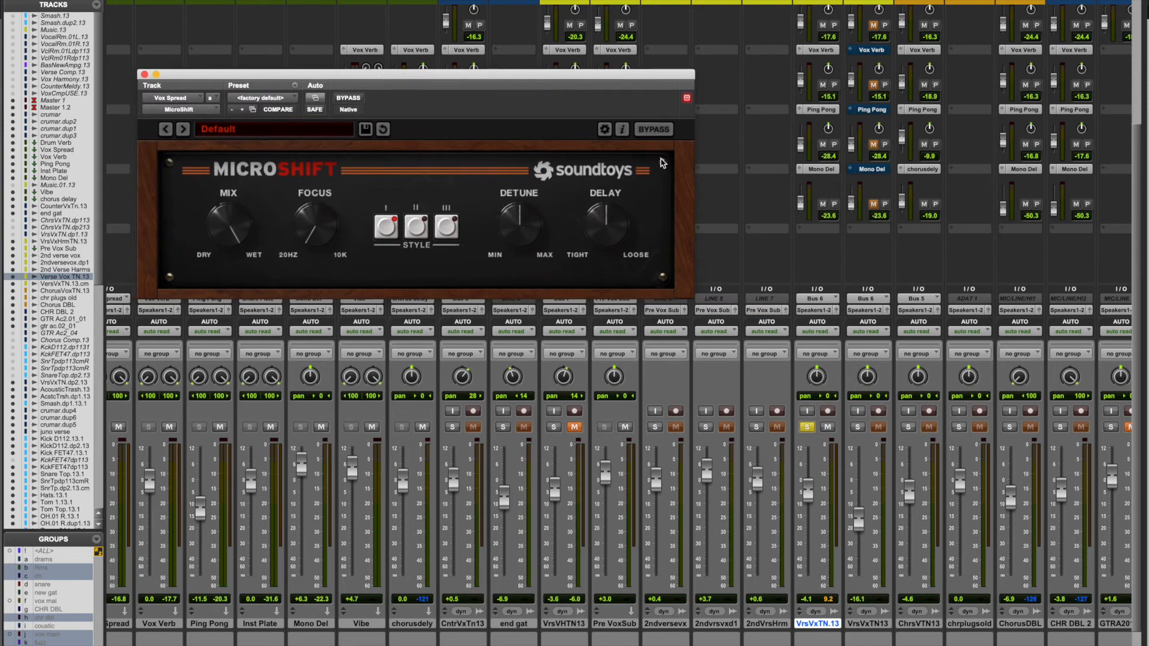
{"action": "scroll", "coordinate": [824, 208], "scroll_direction": "up", "scroll_amount": 6}
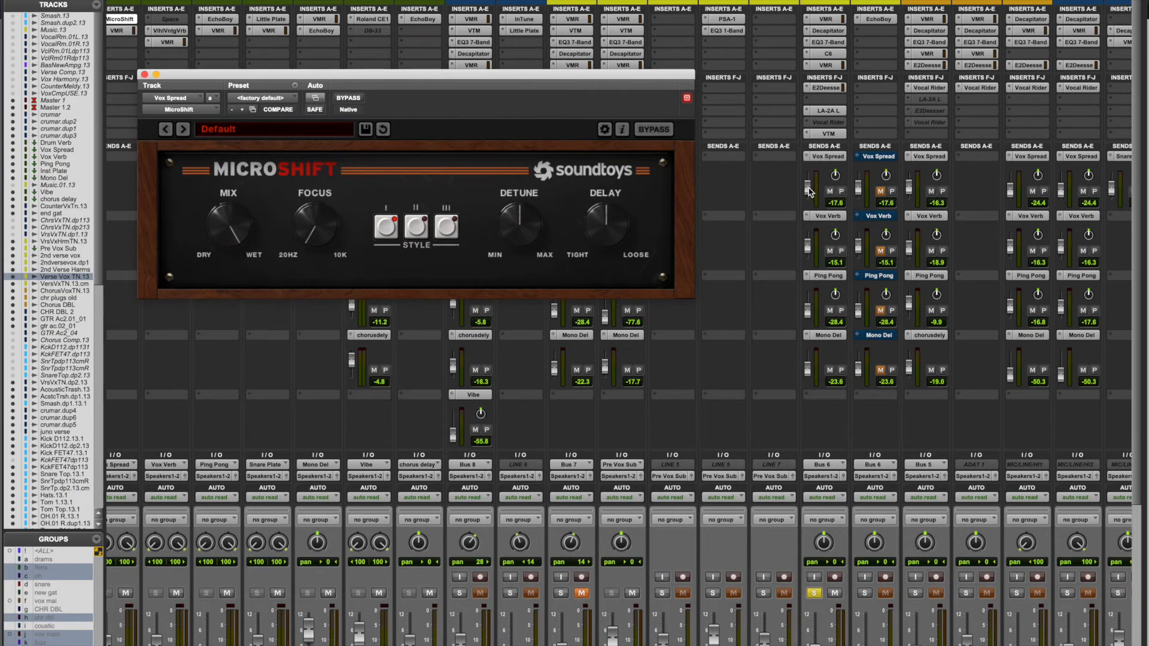
{"action": "mouse_move", "coordinate": [810, 191]}
{"action": "left_mouse_down"}
{"action": "mouse_move", "coordinate": [810, 173]}
{"action": "mouse_move", "coordinate": [809, 189]}
{"action": "left_mouse_up"}
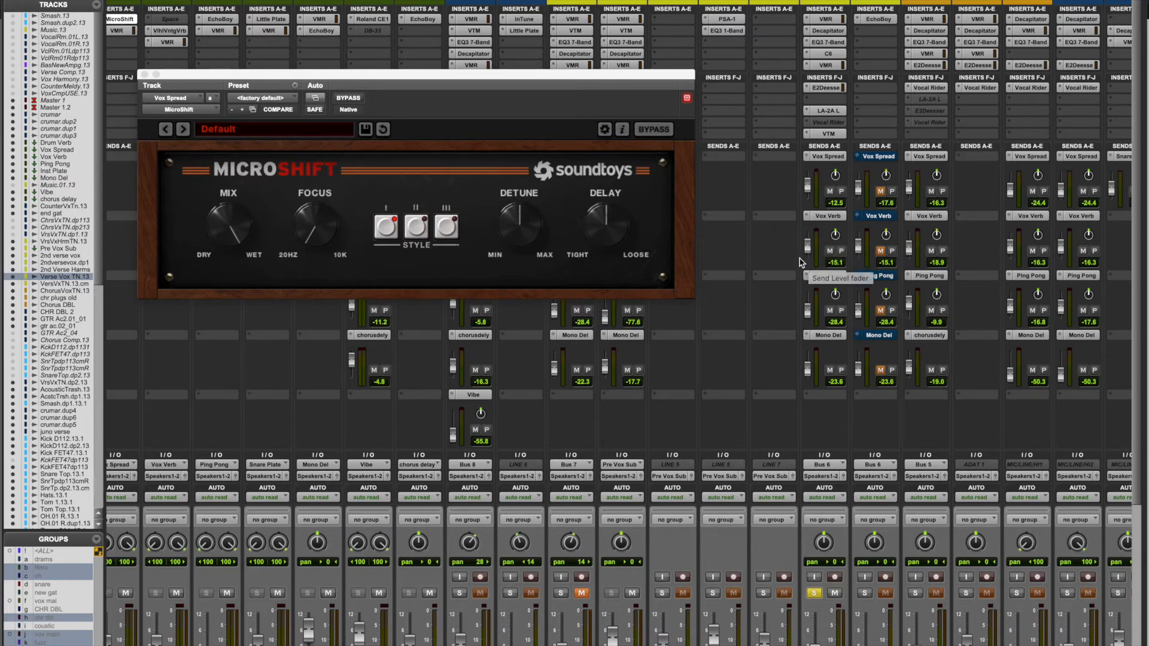
- Close MicroShift, open ValhallaVintageVerb on the Vox Verb return, and go back to the verse vocal's sends with the reverb window open
{"action": "scroll", "coordinate": [802, 262], "scroll_direction": "left", "scroll_amount": 8}
{"action": "key", "text": "super+w"}
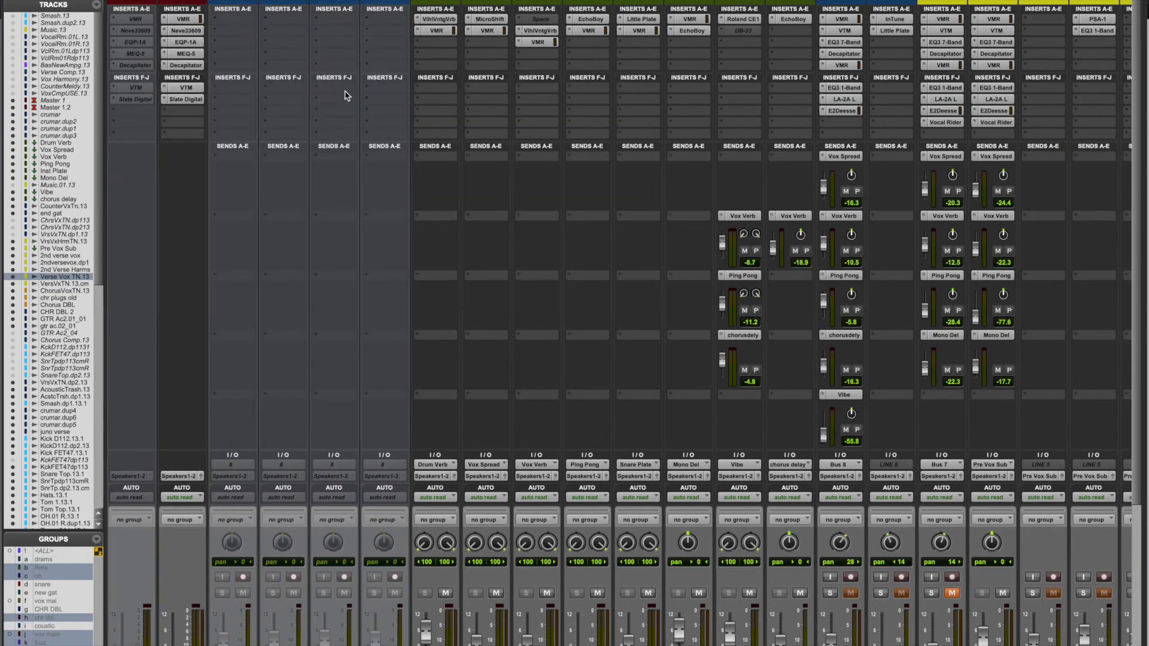
{"action": "left_click", "coordinate": [547, 30]}
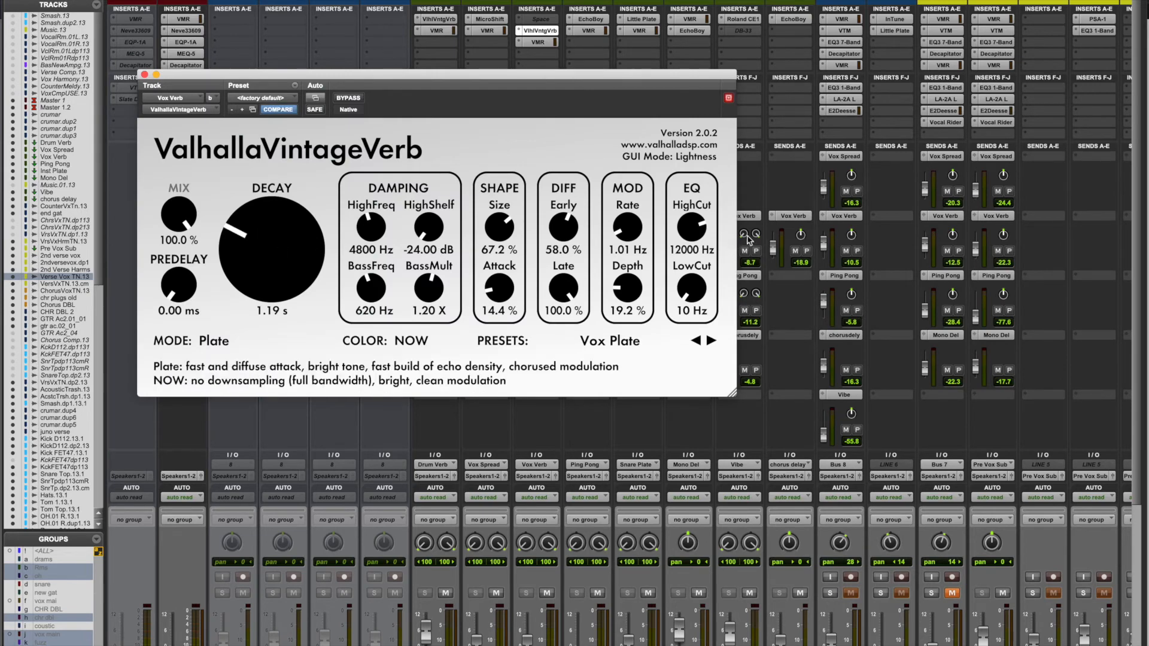
{"action": "left_click_drag", "start_coordinate": [688, 75], "coordinate": [679, 73]}
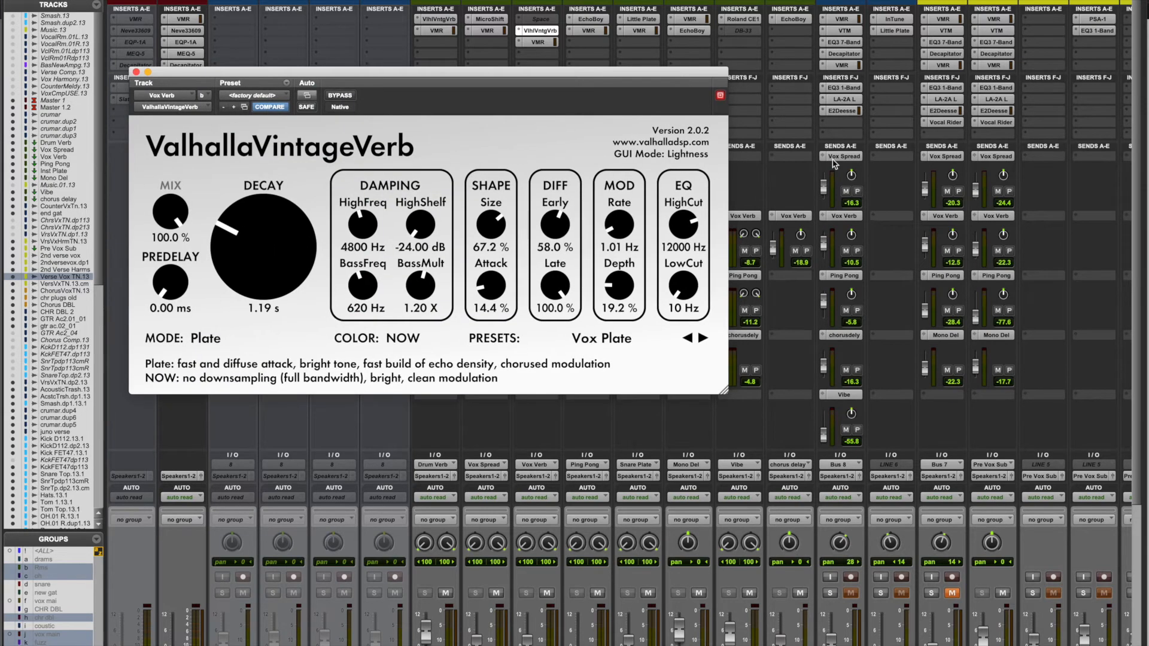
{"action": "scroll", "coordinate": [833, 162], "scroll_direction": "down", "scroll_amount": 1}
{"action": "scroll", "coordinate": [834, 162], "scroll_direction": "right", "scroll_amount": 1}
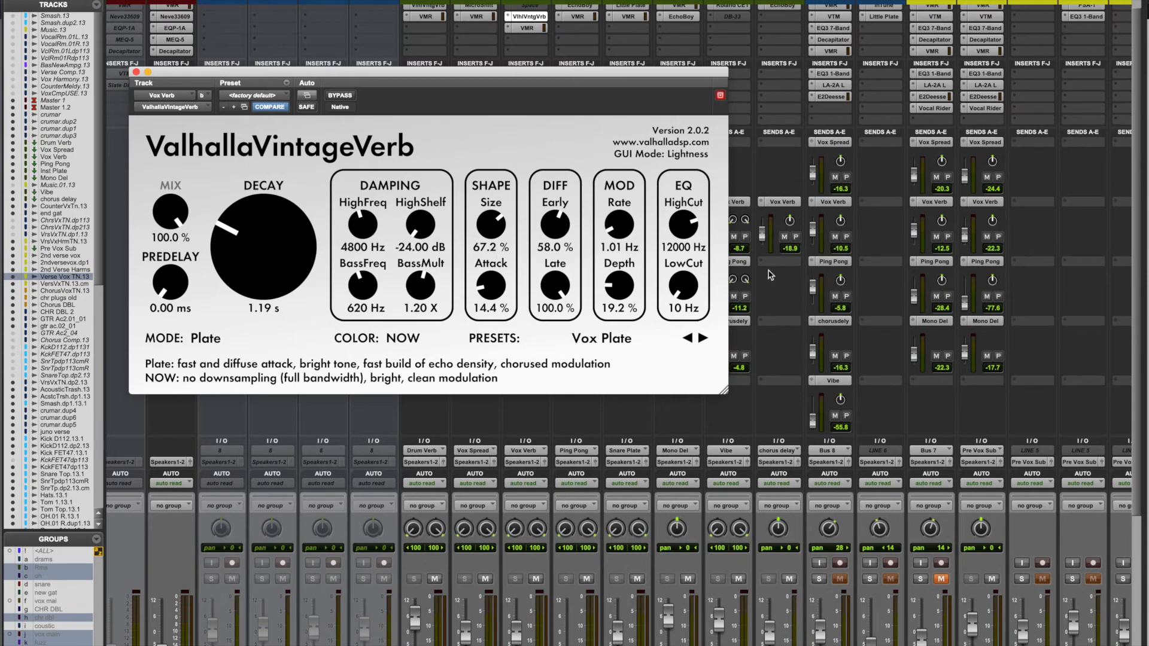
{"action": "scroll", "coordinate": [862, 270], "scroll_direction": "right", "scroll_amount": 5}
{"action": "scroll", "coordinate": [862, 270], "scroll_direction": "down", "scroll_amount": 1}
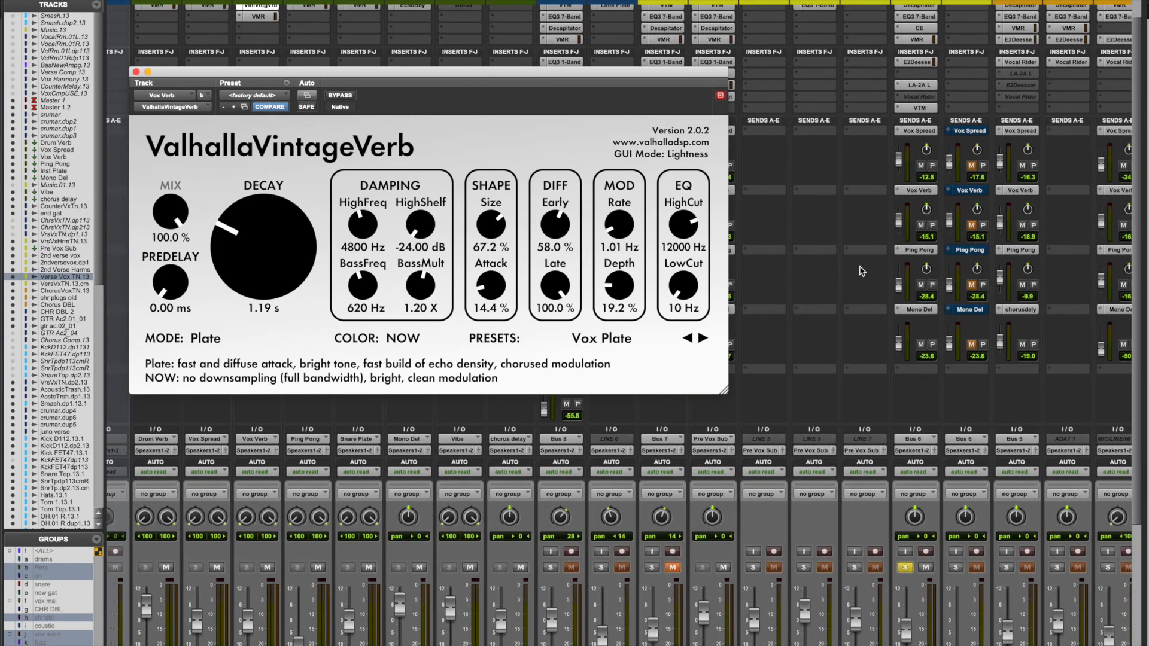
{"action": "scroll", "coordinate": [862, 271], "scroll_direction": "up", "scroll_amount": 1}
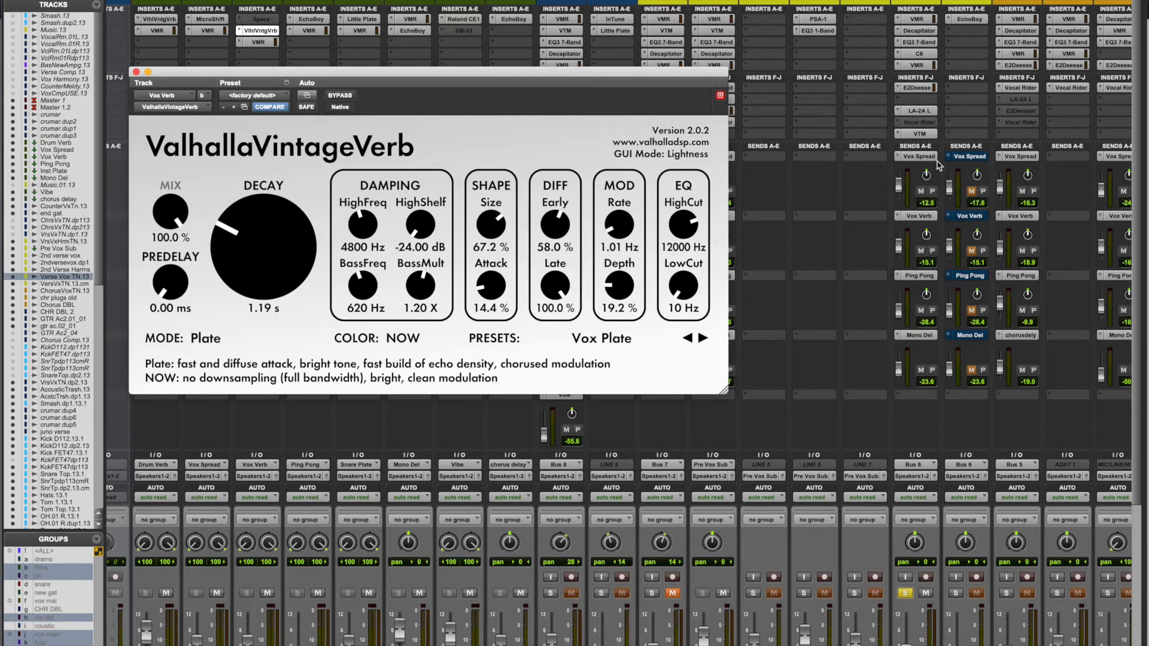
- Set ValhallaVintageVerb's low cut to 160 Hz and high cut to 5840 Hz, and raise the verse vocal's Vox Verb send to -11.2 dB
{"action": "left_click", "coordinate": [901, 246]}
{"action": "left_click_drag", "start_coordinate": [901, 244], "coordinate": [902, 251]}
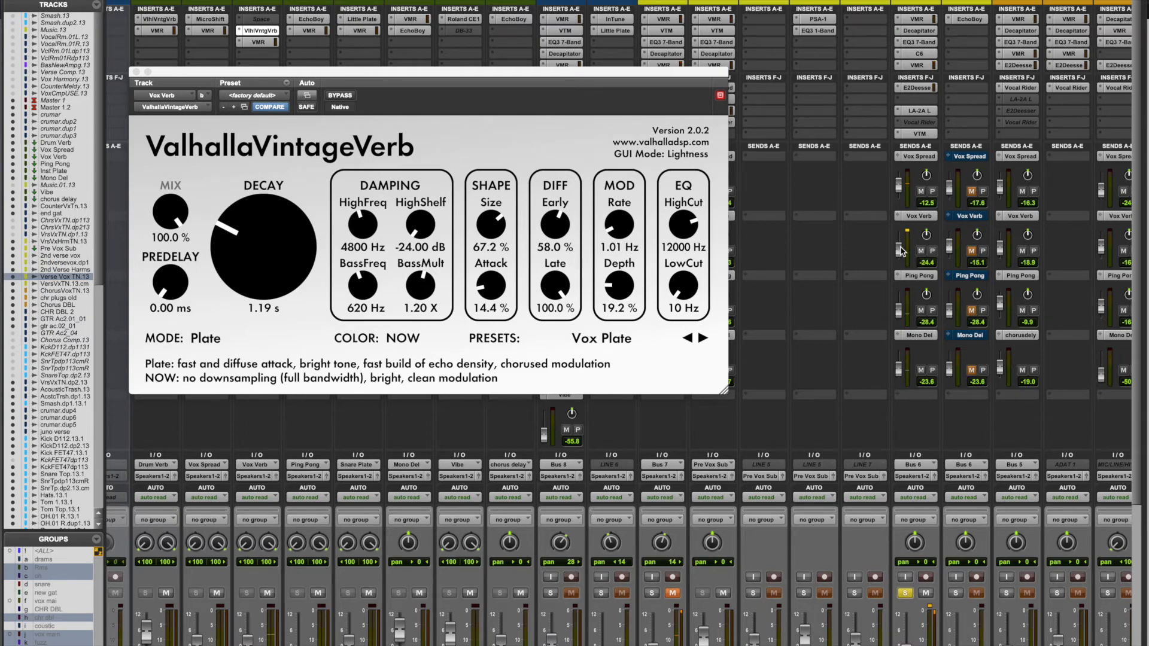
{"action": "mouse_move", "coordinate": [682, 283]}
{"action": "left_mouse_down"}
{"action": "mouse_move", "coordinate": [677, 266]}
{"action": "mouse_move", "coordinate": [677, 279]}
{"action": "left_mouse_up"}
{"action": "left_click_drag", "start_coordinate": [689, 221], "coordinate": [691, 262]}
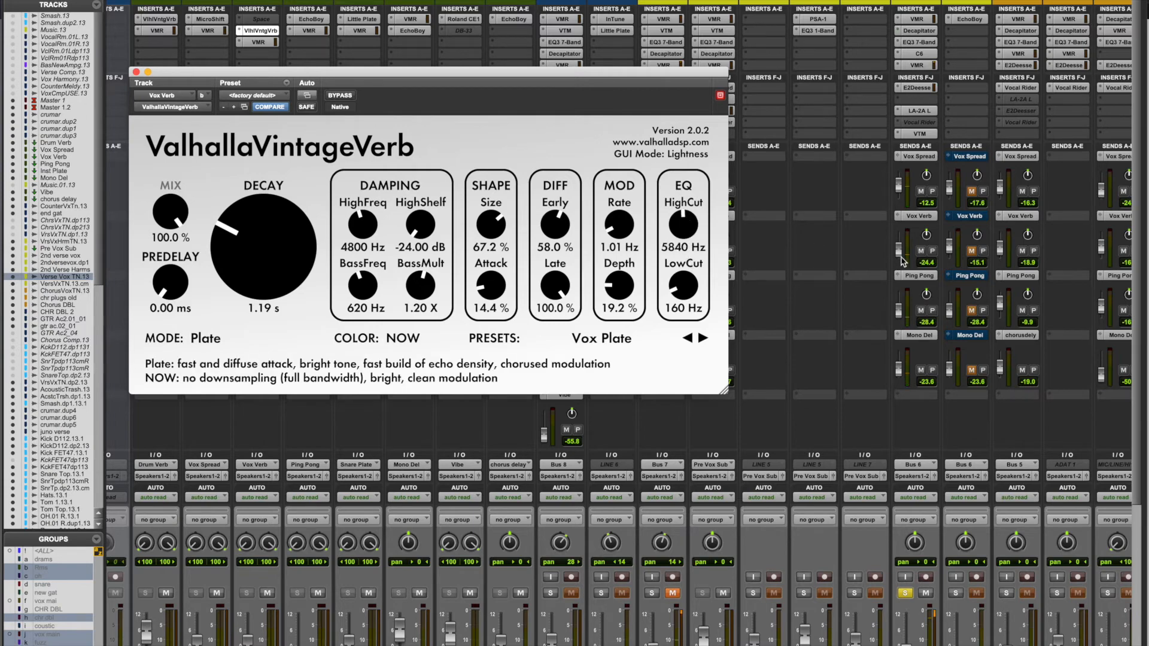
{"action": "mouse_move", "coordinate": [897, 246]}
{"action": "left_mouse_down"}
{"action": "mouse_move", "coordinate": [901, 233]}
{"action": "mouse_move", "coordinate": [902, 243]}
{"action": "left_mouse_up"}
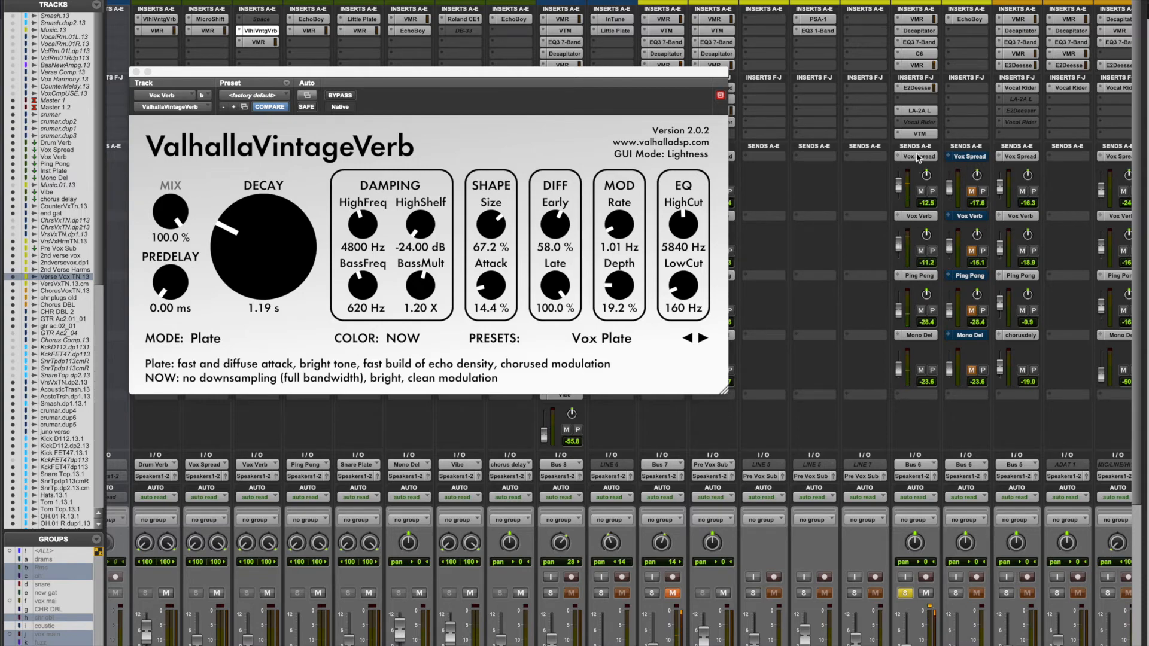
- Compare the verse vocal without its Vox Spread and Vox Verb sends, re-enable both, and lower the Vox Spread send to -17.5 dB
{"action": "left_click", "coordinate": [916, 157]}
{"action": "left_click", "coordinate": [919, 217]}
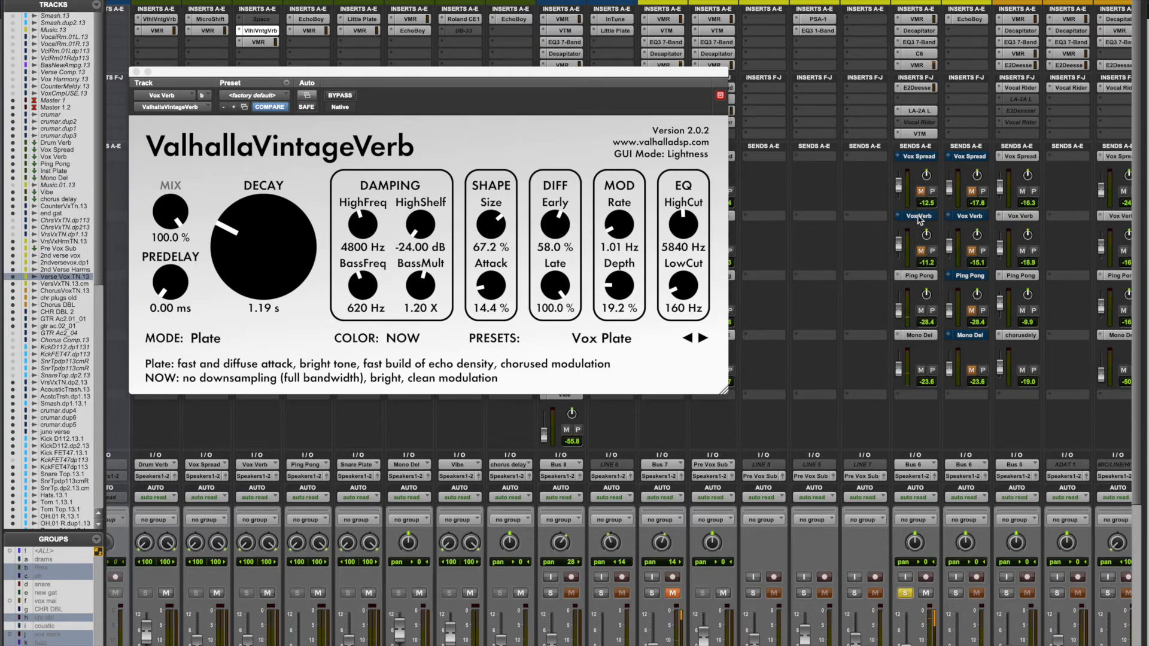
{"action": "left_click", "coordinate": [920, 217]}
{"action": "left_click", "coordinate": [917, 157]}
{"action": "left_click_drag", "start_coordinate": [902, 190], "coordinate": [901, 219]}
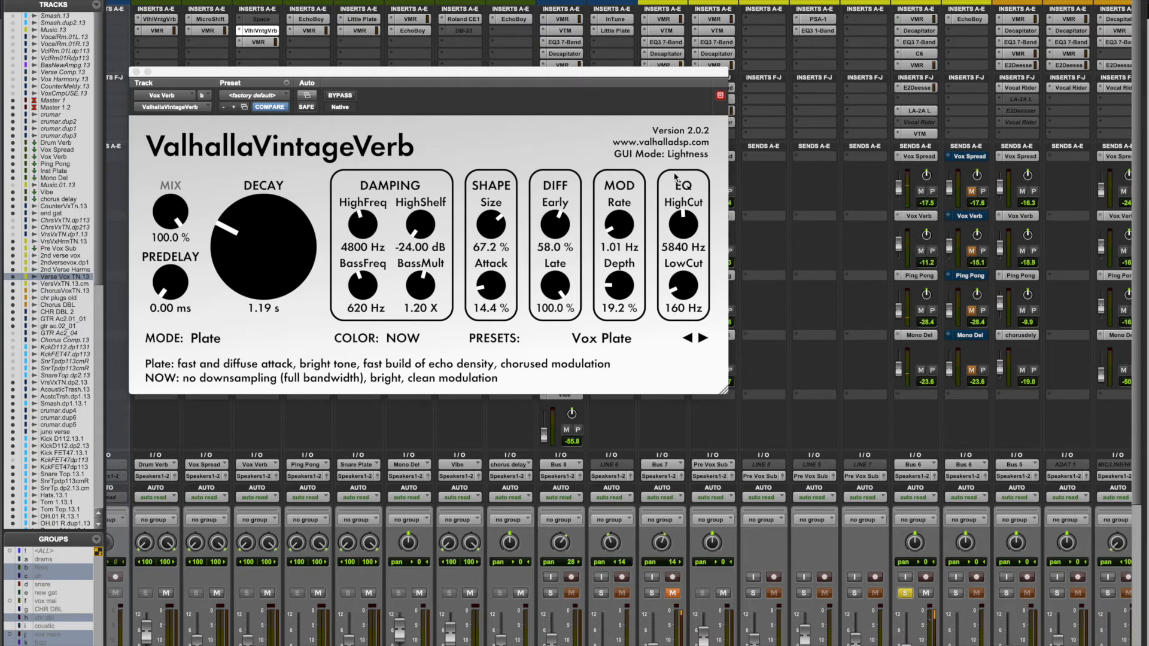
- Close ValhallaVintageVerb and open the EchoBoy insert on the Ping Pong return
{"action": "key", "text": "super+w"}
{"action": "scroll", "coordinate": [465, 202], "scroll_direction": "down", "scroll_amount": 6}
{"action": "scroll", "coordinate": [464, 202], "scroll_direction": "left", "scroll_amount": 8}
{"action": "scroll", "coordinate": [465, 202], "scroll_direction": "up", "scroll_amount": 4}
{"action": "scroll", "coordinate": [519, 100], "scroll_direction": "up", "scroll_amount": 3}
{"action": "scroll", "coordinate": [519, 100], "scroll_direction": "right", "scroll_amount": 2}
{"action": "left_click", "coordinate": [502, 20]}
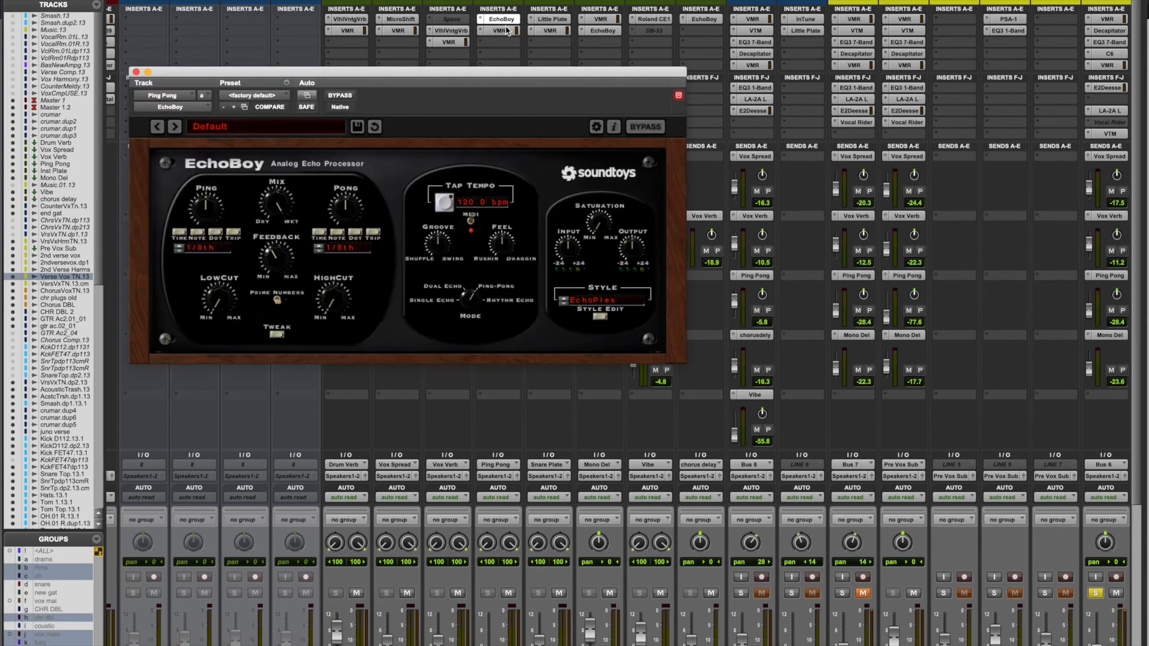
- Audition the verse vocal's Ping Pong send by moving its level and returning it to -28.4 dB, and adjust EchoBoy's low cut
{"action": "scroll", "coordinate": [793, 339], "scroll_direction": "right", "scroll_amount": 5}
{"action": "scroll", "coordinate": [793, 340], "scroll_direction": "down", "scroll_amount": 1}
{"action": "scroll", "coordinate": [793, 340], "scroll_direction": "right", "scroll_amount": 4}
{"action": "scroll", "coordinate": [793, 339], "scroll_direction": "down", "scroll_amount": 1}
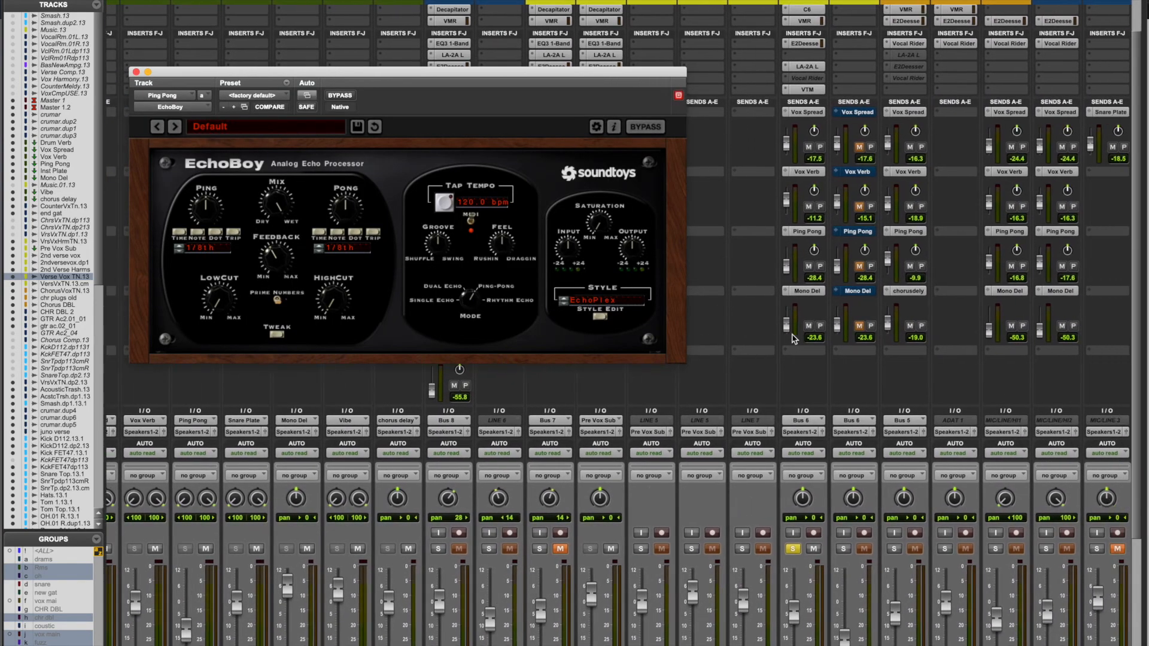
{"action": "left_click_drag", "start_coordinate": [614, 218], "coordinate": [596, 186]}
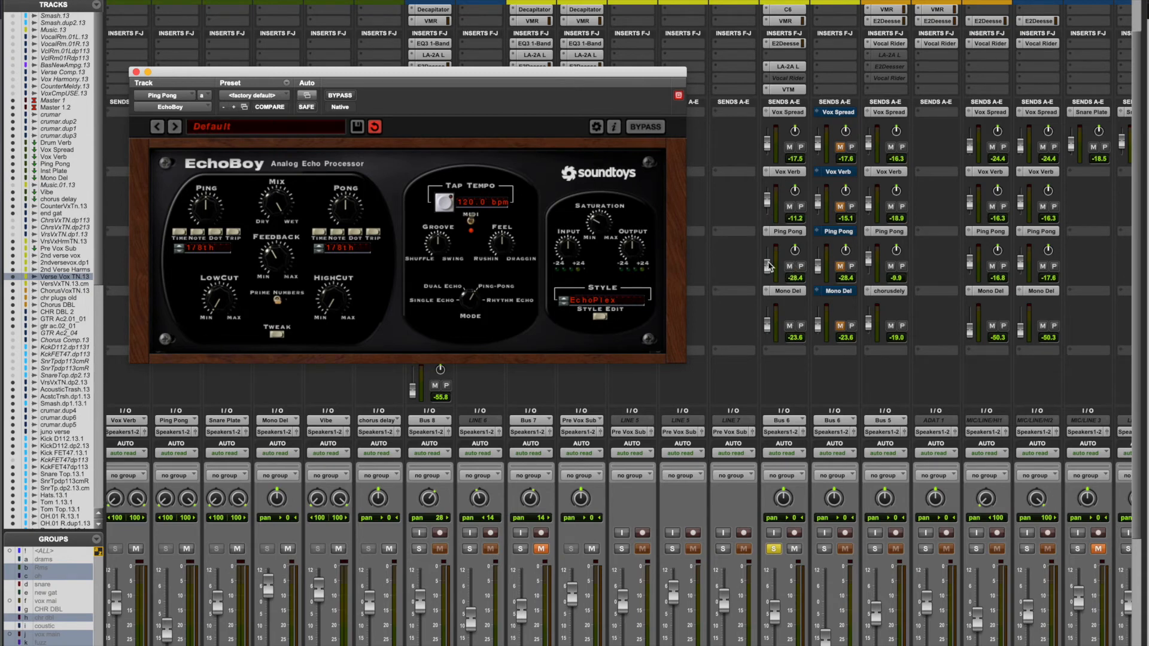
{"action": "left_click", "coordinate": [769, 266]}
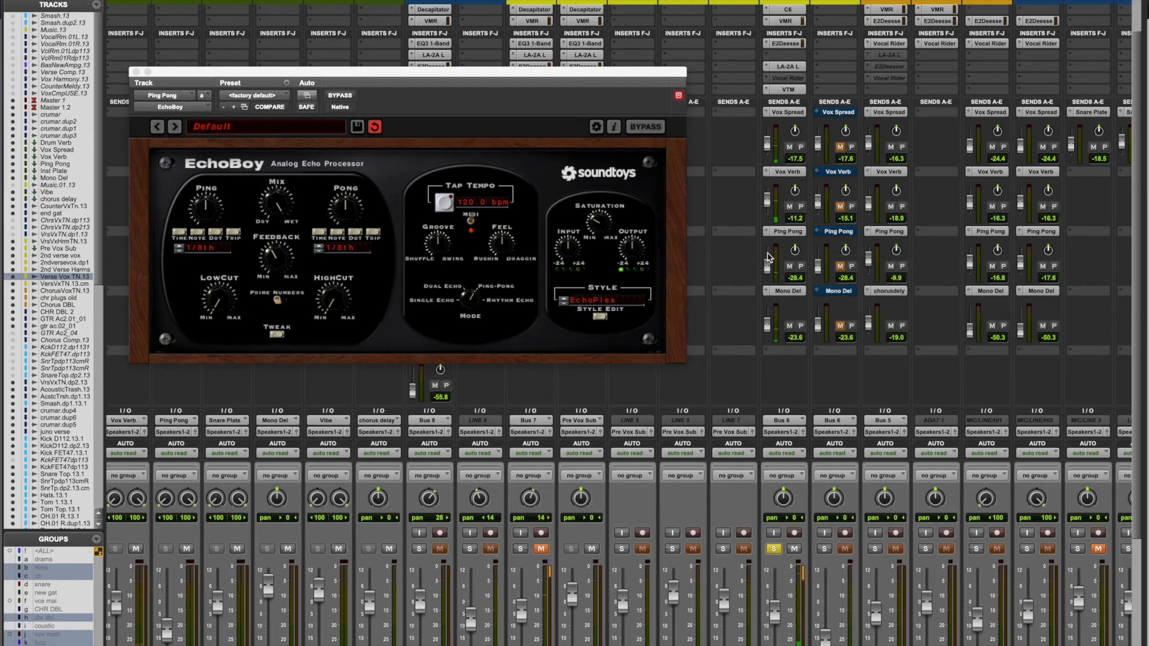
{"action": "left_click_drag", "start_coordinate": [769, 273], "coordinate": [767, 255]}
{"action": "left_click", "coordinate": [220, 301]}
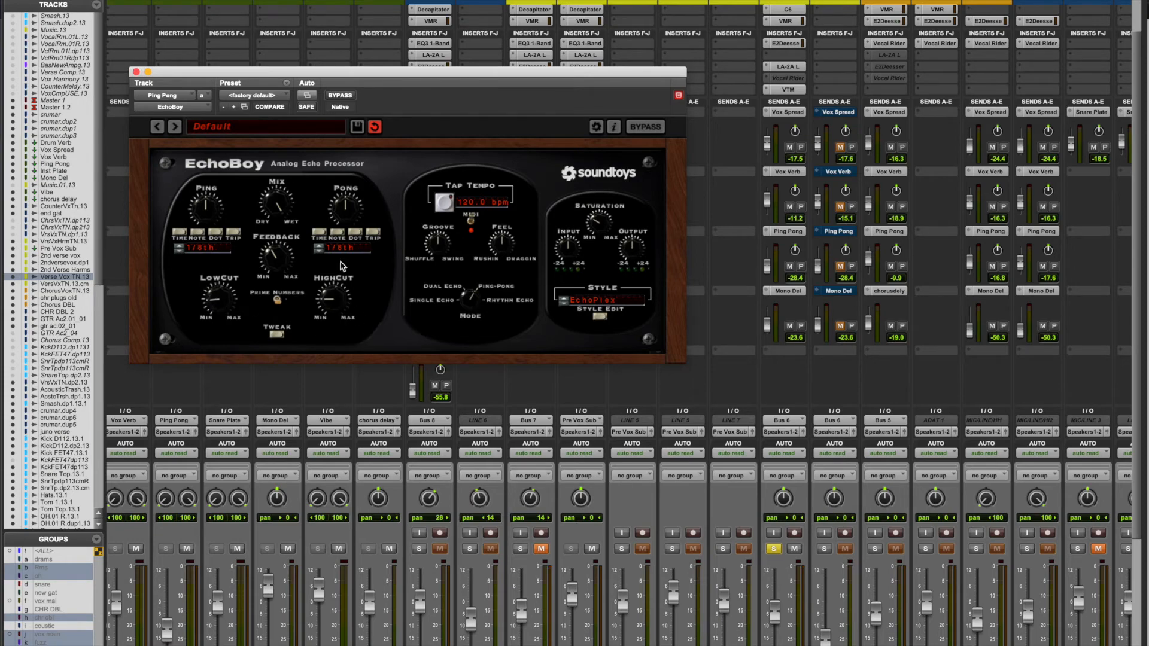
- Inspect the Virtual Mix Rack insert on the Ping Pong return and close its window
{"action": "scroll", "coordinate": [343, 399], "scroll_direction": "left", "scroll_amount": 5}
{"action": "scroll", "coordinate": [343, 398], "scroll_direction": "up", "scroll_amount": 2}
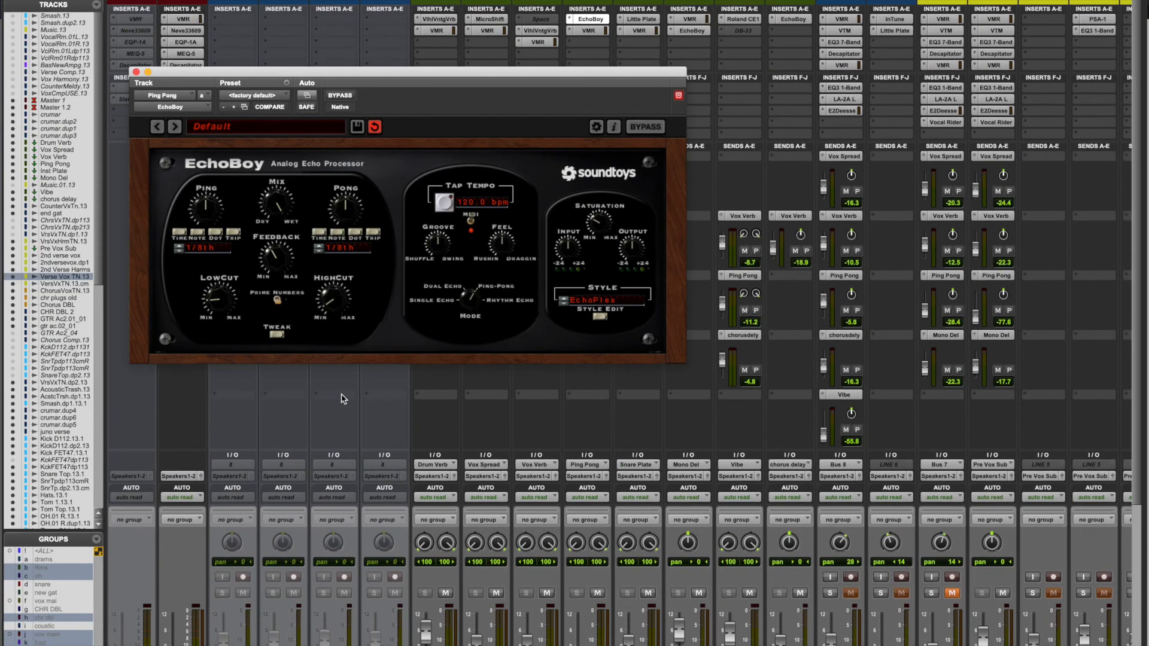
{"action": "left_click", "coordinate": [601, 31]}
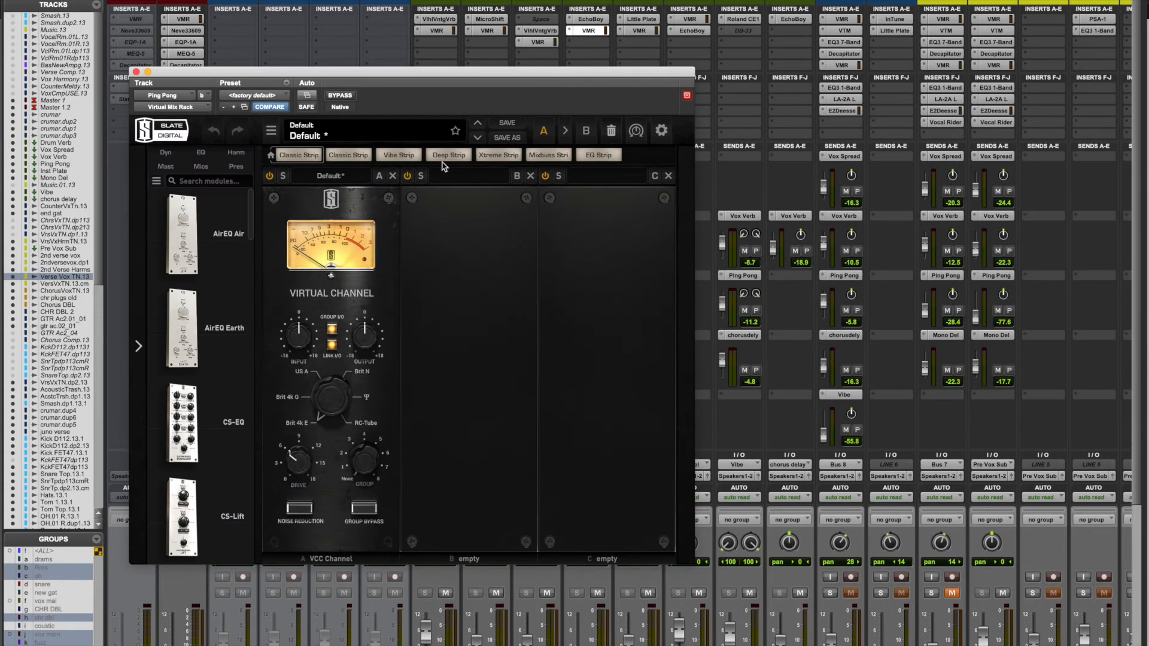
{"action": "key", "text": "super+w"}
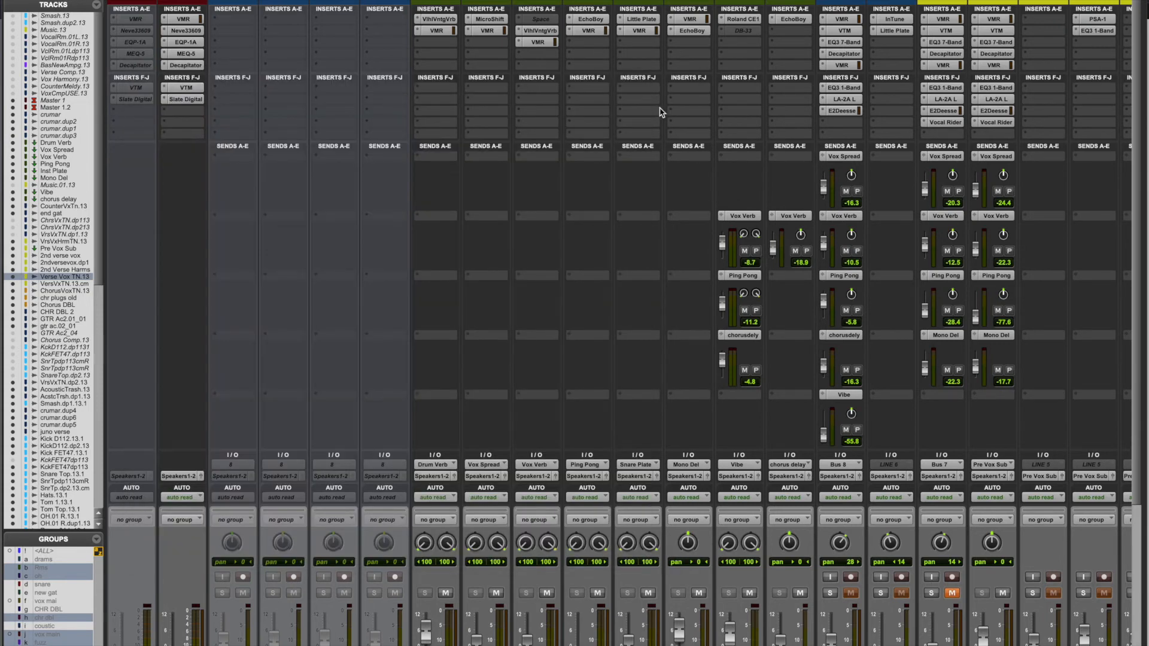
- Check the verse vocal's Mono Del send and open the EchoBoy insert on the Mono Del return
{"action": "scroll", "coordinate": [662, 113], "scroll_direction": "down", "scroll_amount": 8}
{"action": "scroll", "coordinate": [661, 113], "scroll_direction": "right", "scroll_amount": 10}
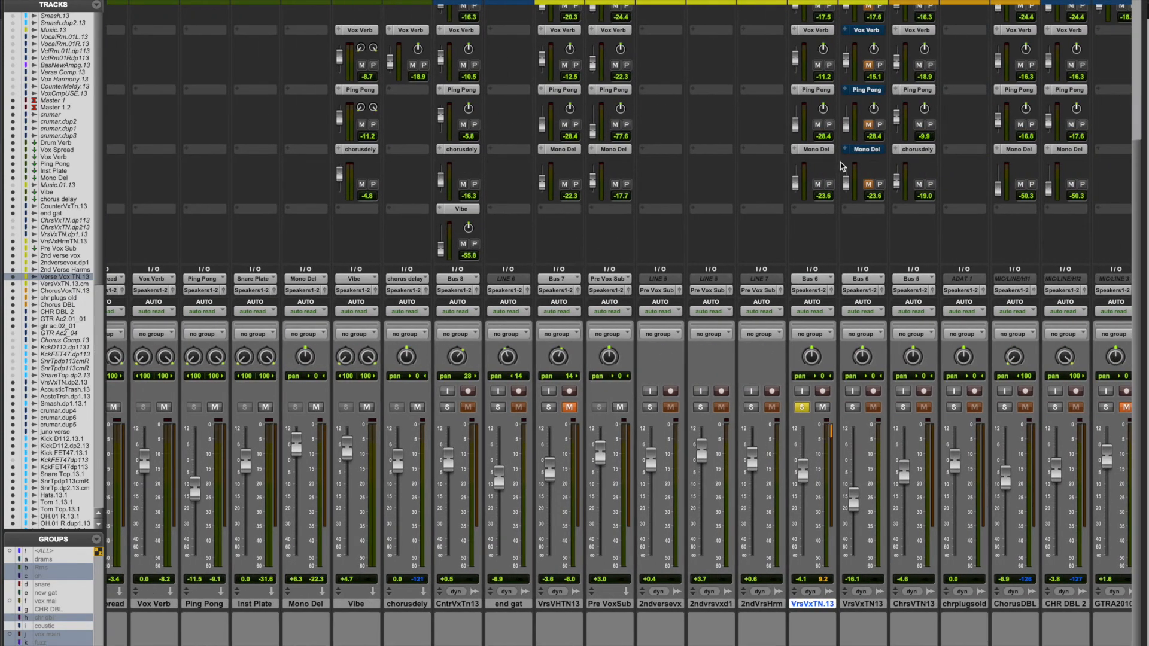
{"action": "mouse_move", "coordinate": [795, 185]}
{"action": "left_mouse_down"}
{"action": "mouse_move", "coordinate": [795, 171]}
{"action": "mouse_move", "coordinate": [794, 185]}
{"action": "left_mouse_up"}
{"action": "scroll", "coordinate": [551, 277], "scroll_direction": "left", "scroll_amount": 1}
{"action": "scroll", "coordinate": [551, 278], "scroll_direction": "up", "scroll_amount": 3}
{"action": "scroll", "coordinate": [550, 279], "scroll_direction": "left", "scroll_amount": 1}
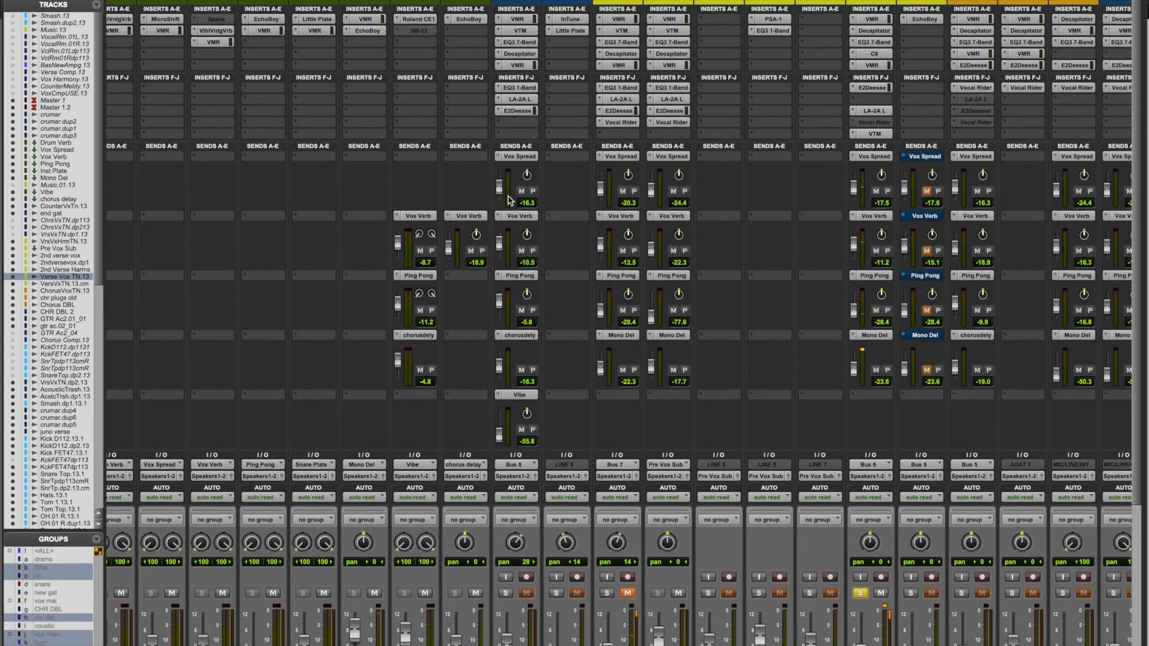
{"action": "left_click", "coordinate": [364, 30]}
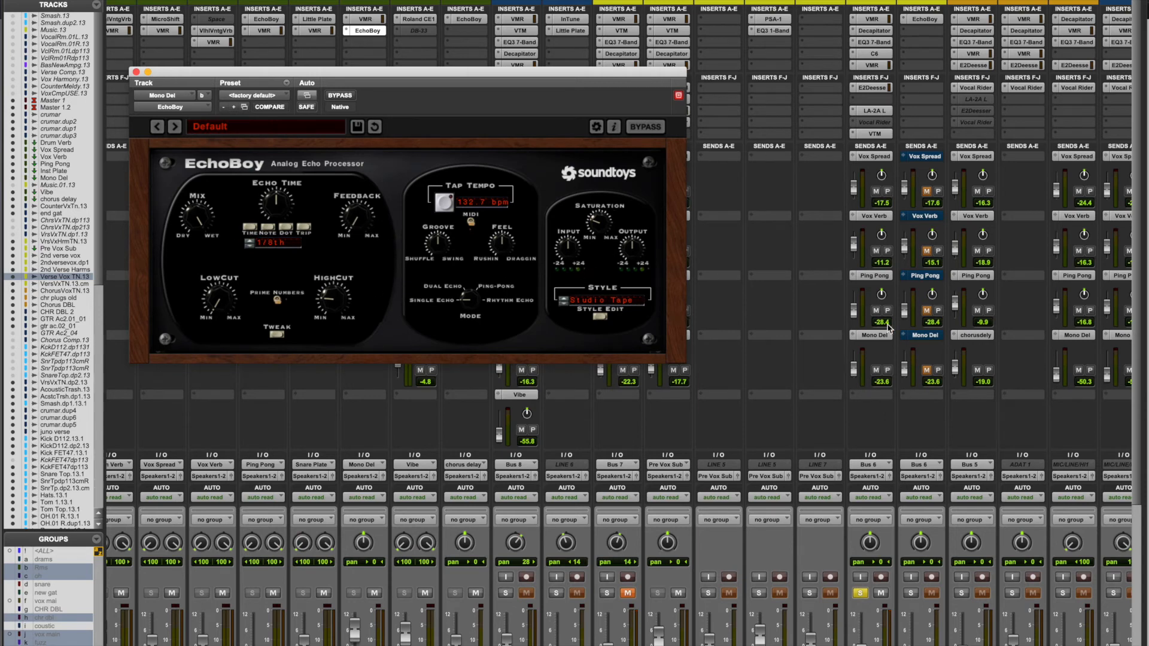
- Compare the verse vocal with and without its Mono Del send, and leave that send muted
{"action": "left_click", "coordinate": [857, 372]}
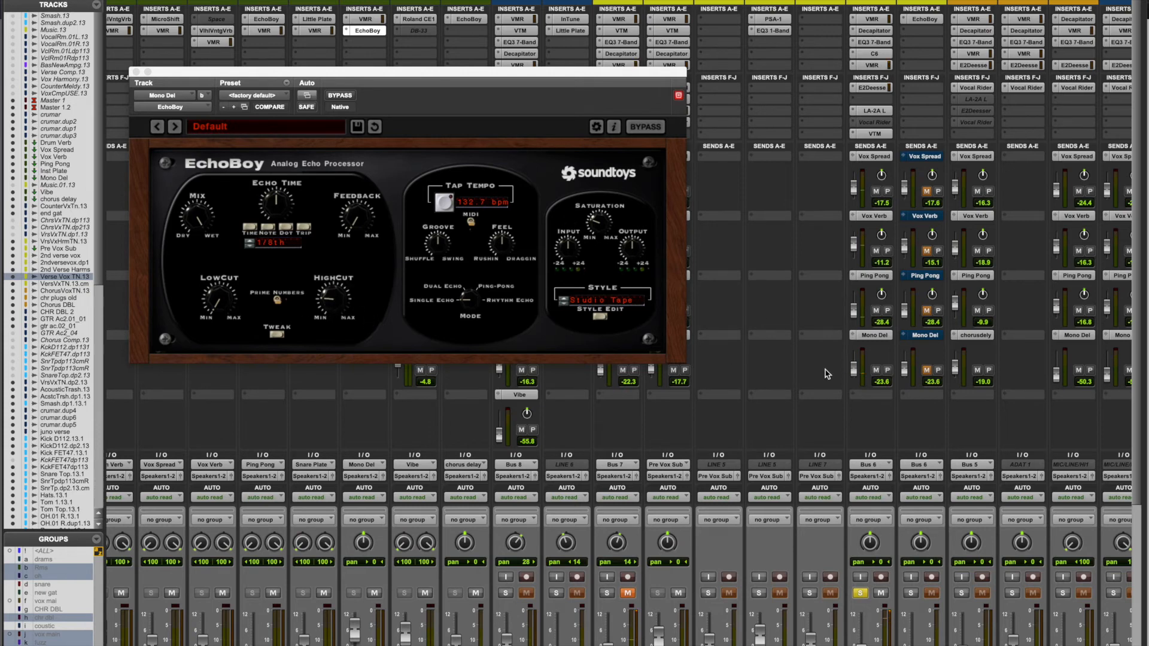
{"action": "left_click", "coordinate": [876, 372]}
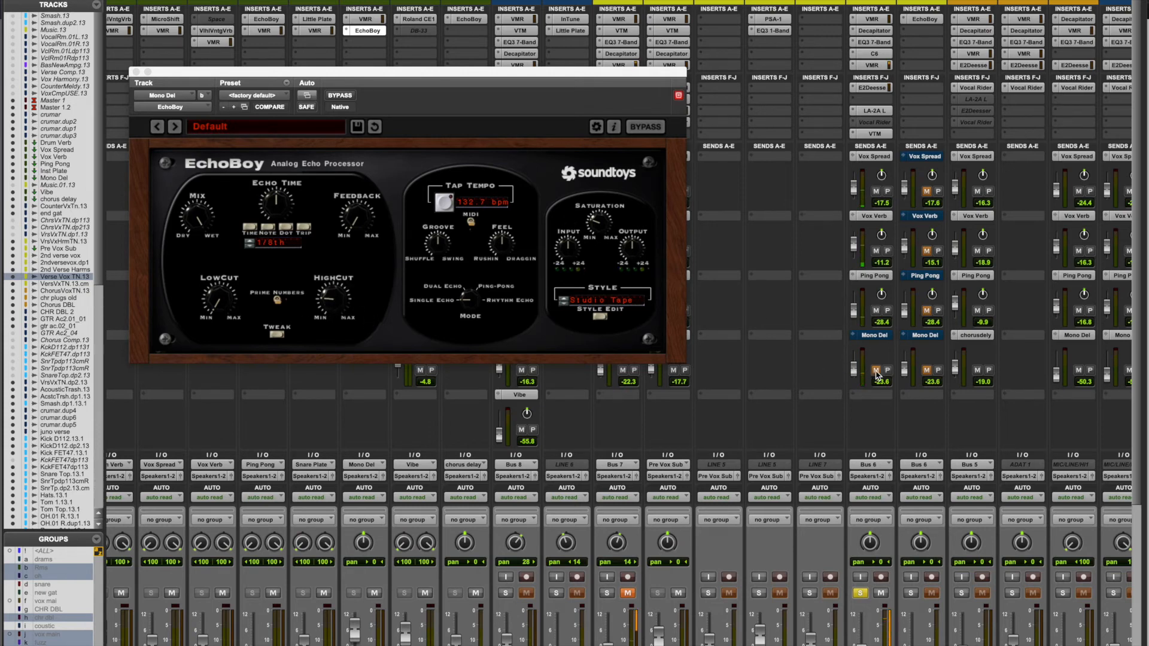
{"action": "left_click", "coordinate": [876, 372]}
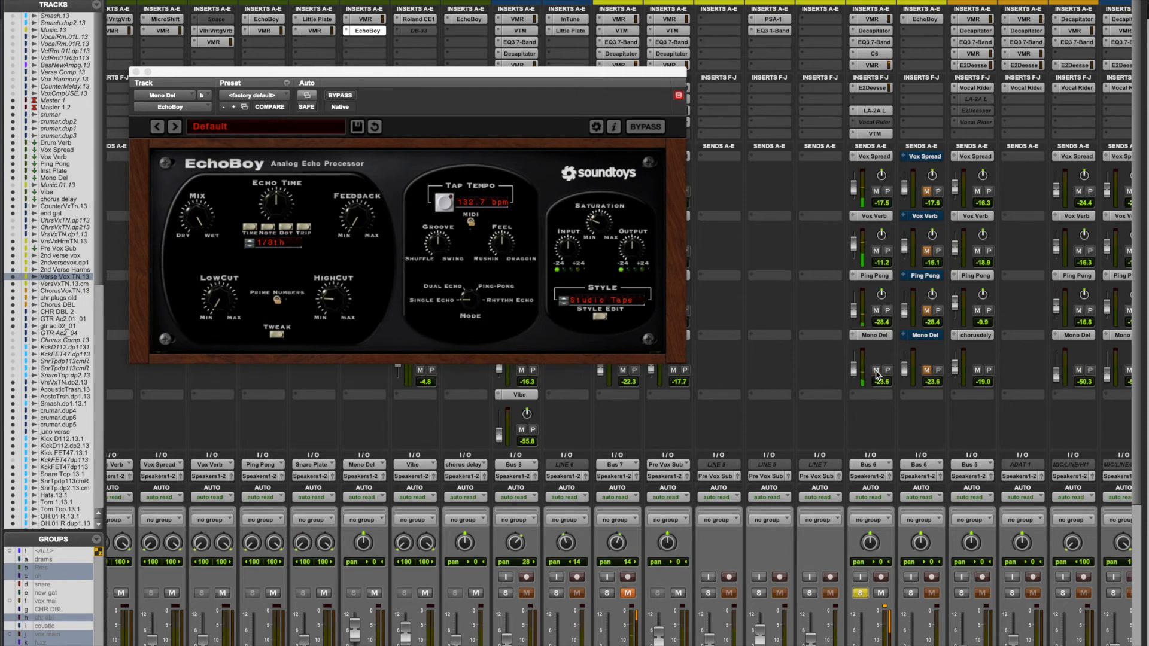
{"action": "left_click", "coordinate": [877, 372]}
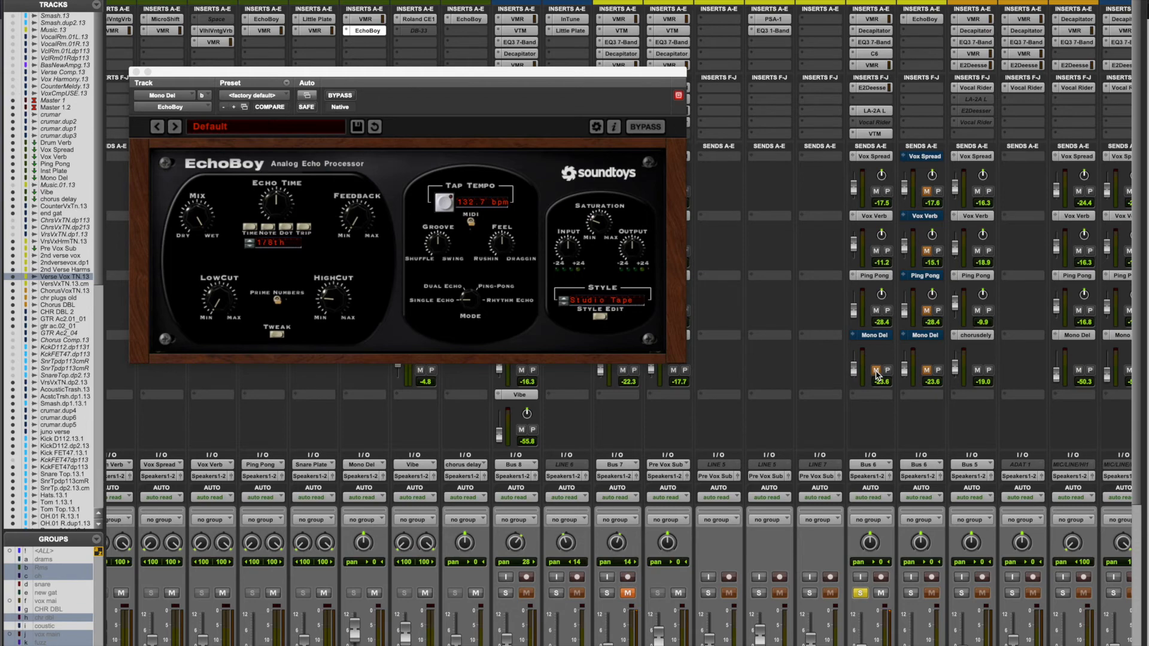
- Switch to the Edit window, close EchoBoy, and place the playback cursor at 41|3|864 just before the verse vocal's first phrase
{"action": "key", "text": "super+equal"}
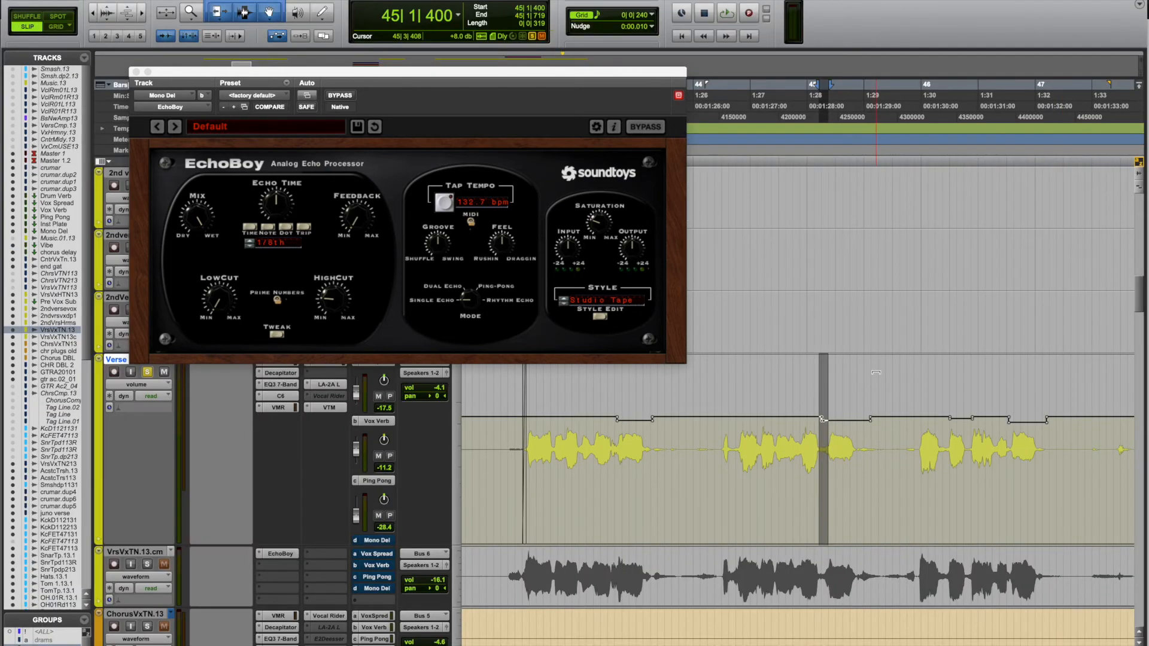
{"action": "left_click", "coordinate": [711, 457]}
{"action": "key", "text": "r"}
{"action": "key", "text": "r"}
{"action": "key", "text": "r"}
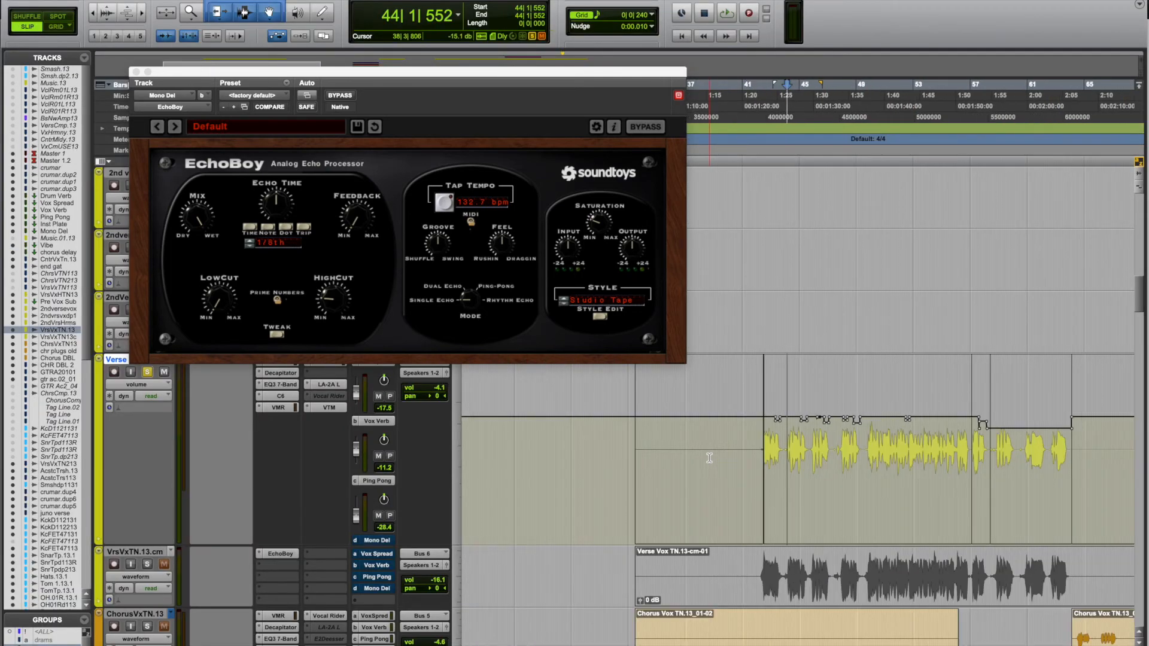
{"action": "scroll", "coordinate": [710, 458], "scroll_direction": "right", "scroll_amount": 3}
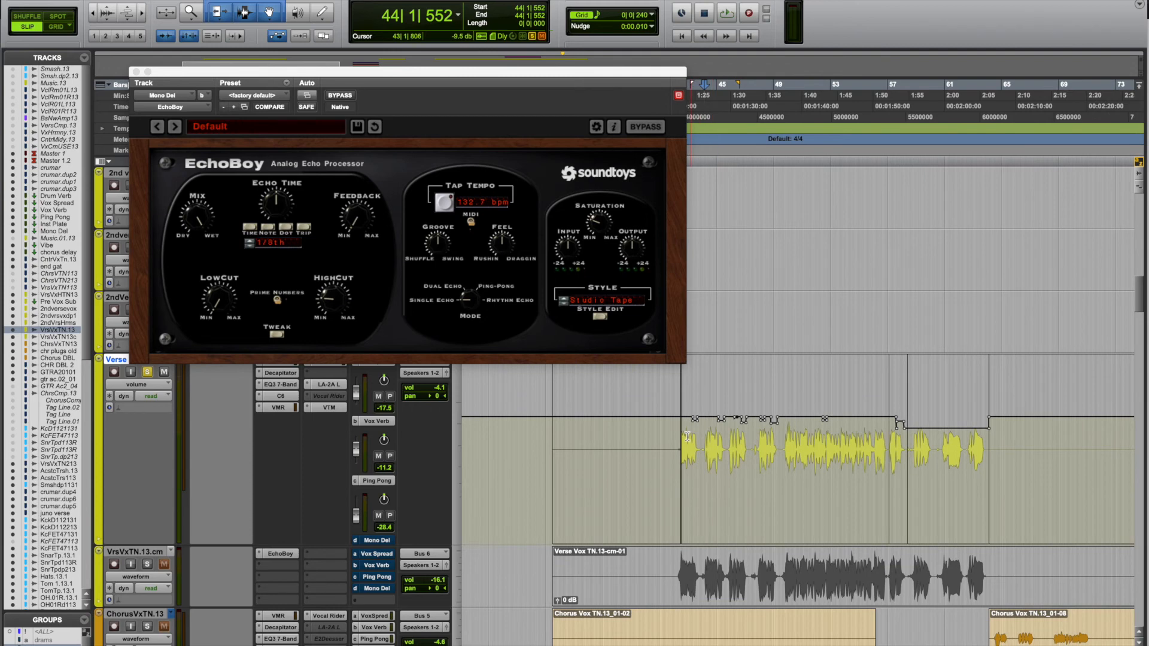
{"action": "key", "text": "super+w"}
{"action": "left_click", "coordinate": [670, 444]}
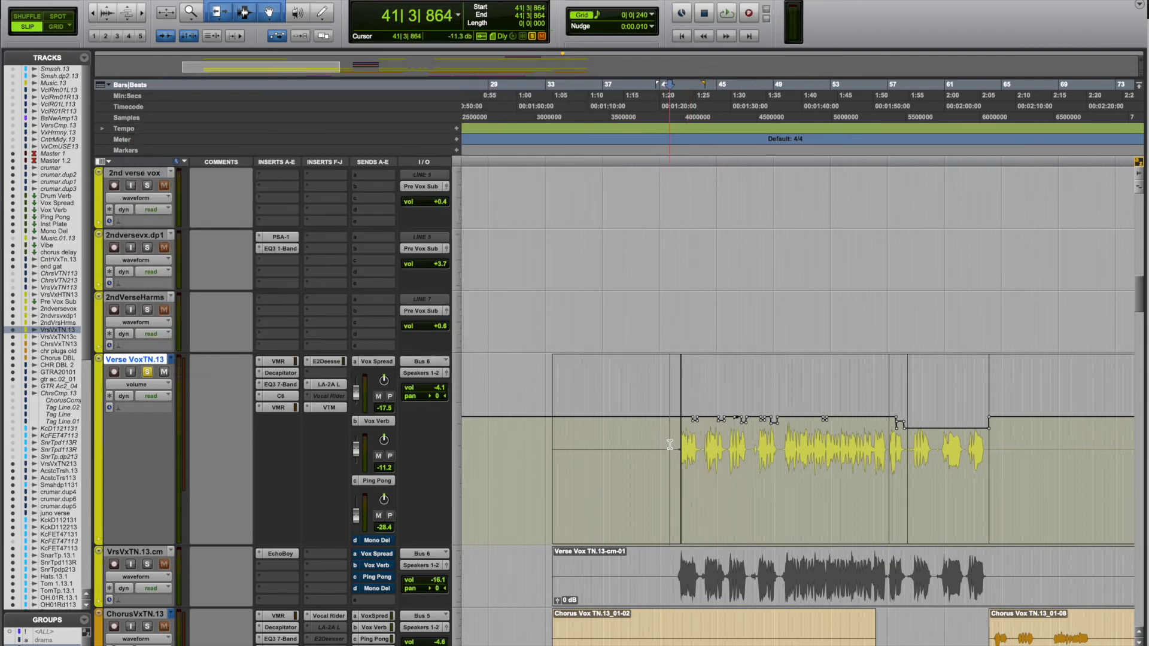
- Return to the mixer and examine the effect return tracks alongside the verse vocal's sends
{"action": "key", "text": "super+equal"}
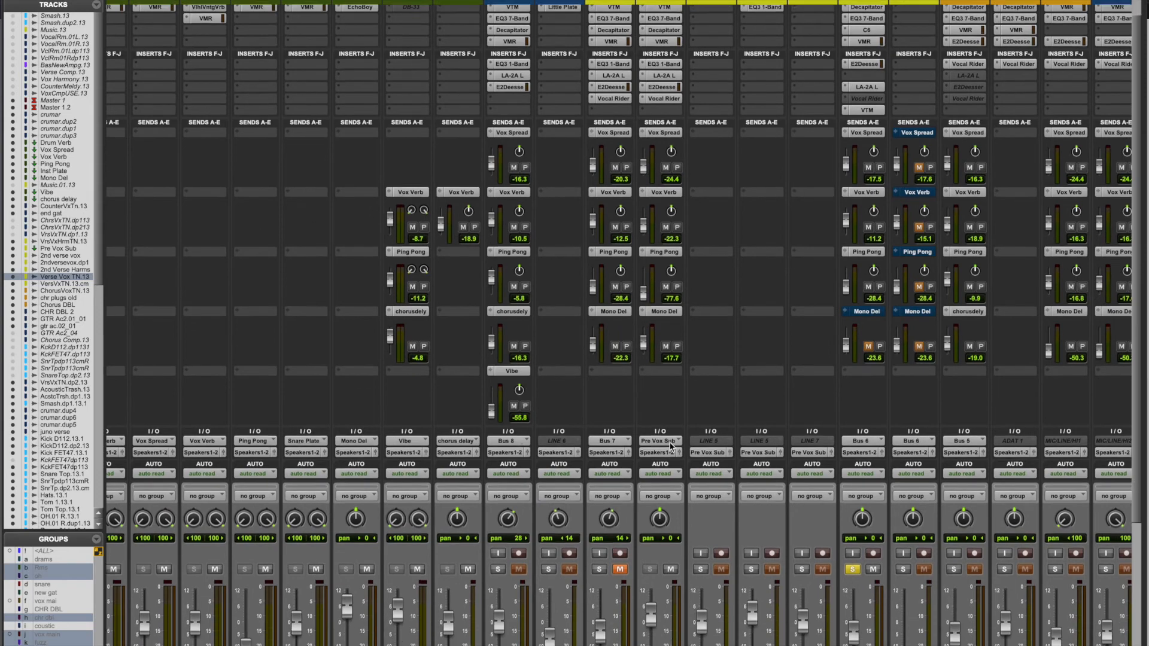
{"action": "scroll", "coordinate": [600, 242], "scroll_direction": "left", "scroll_amount": 10}
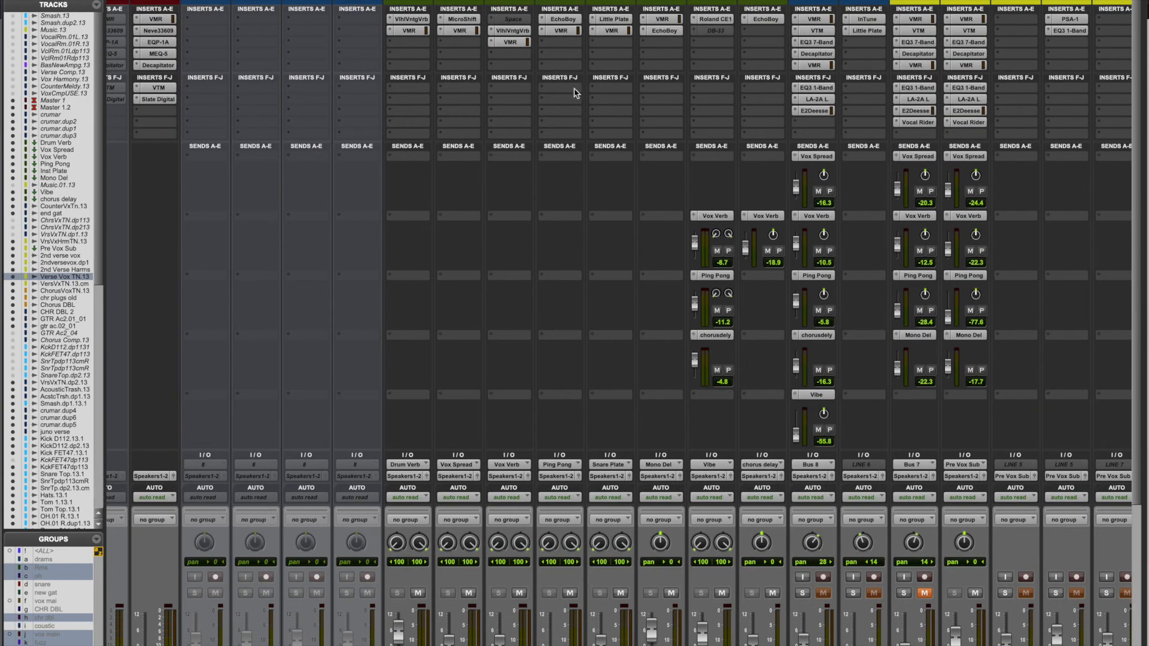
{"action": "scroll", "coordinate": [505, 154], "scroll_direction": "down", "scroll_amount": 5}
{"action": "scroll", "coordinate": [506, 154], "scroll_direction": "down", "scroll_amount": 2}
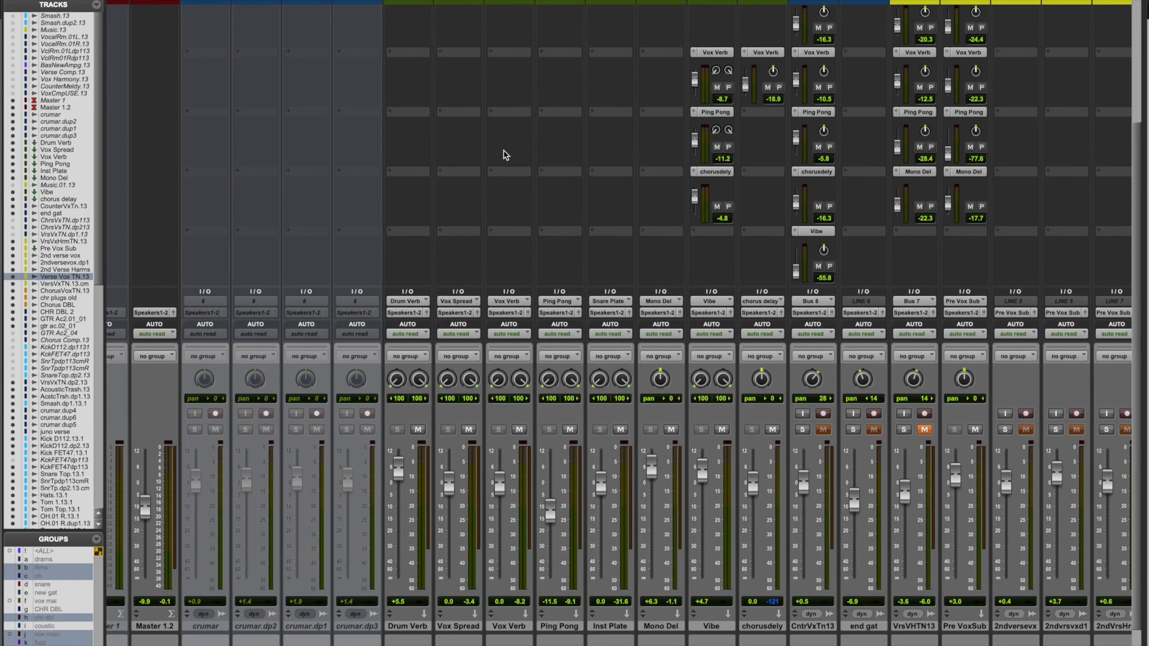
{"action": "scroll", "coordinate": [506, 155], "scroll_direction": "right", "scroll_amount": 10}
{"action": "scroll", "coordinate": [506, 154], "scroll_direction": "up", "scroll_amount": 7}
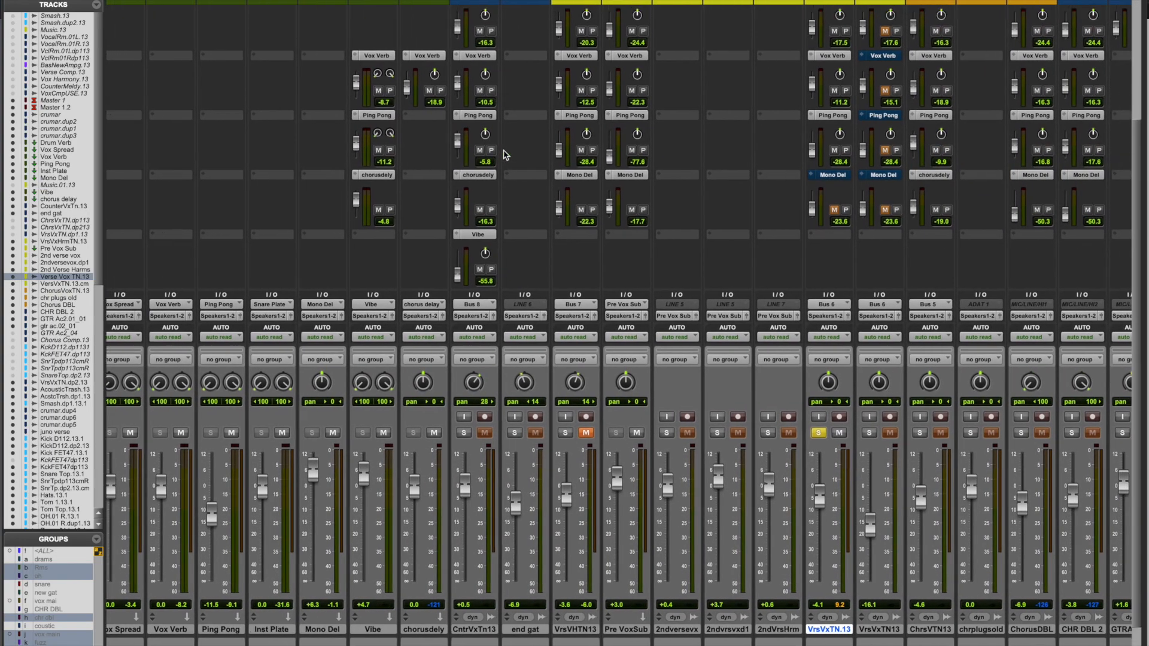
{"action": "scroll", "coordinate": [506, 154], "scroll_direction": "left", "scroll_amount": 3}
{"action": "scroll", "coordinate": [456, 141], "scroll_direction": "down", "scroll_amount": 6}
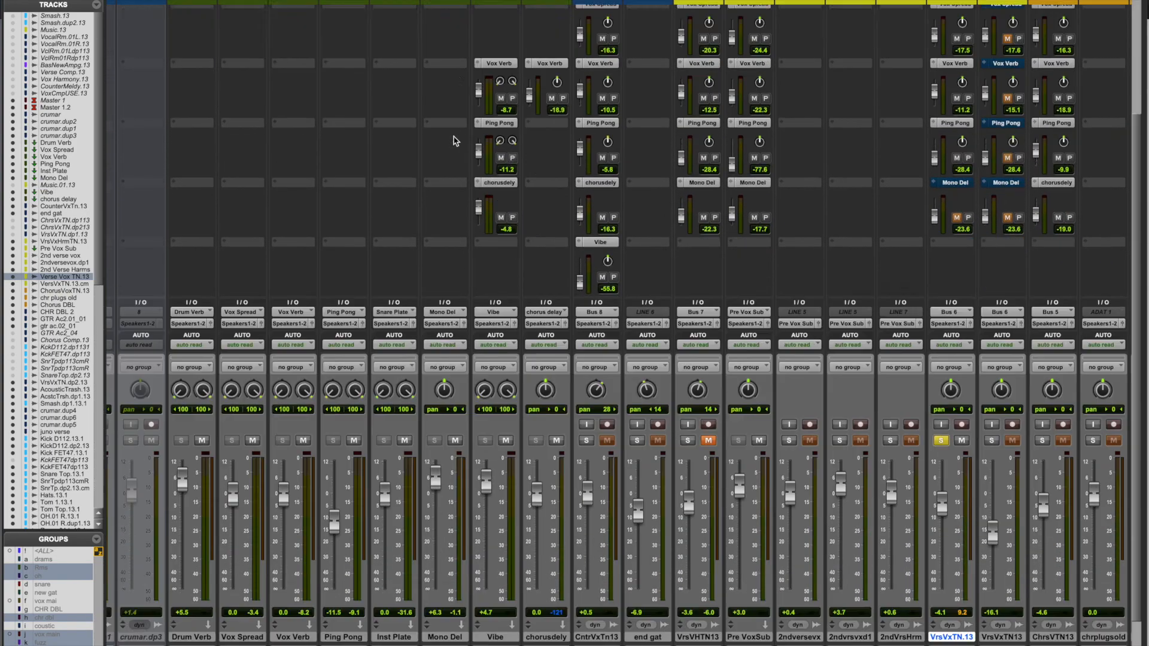
- Take the verse lead vocal out of solo in the mixer and look over the remaining channels
{"action": "scroll", "coordinate": [456, 141], "scroll_direction": "right", "scroll_amount": 7}
{"action": "left_click", "coordinate": [733, 429]}
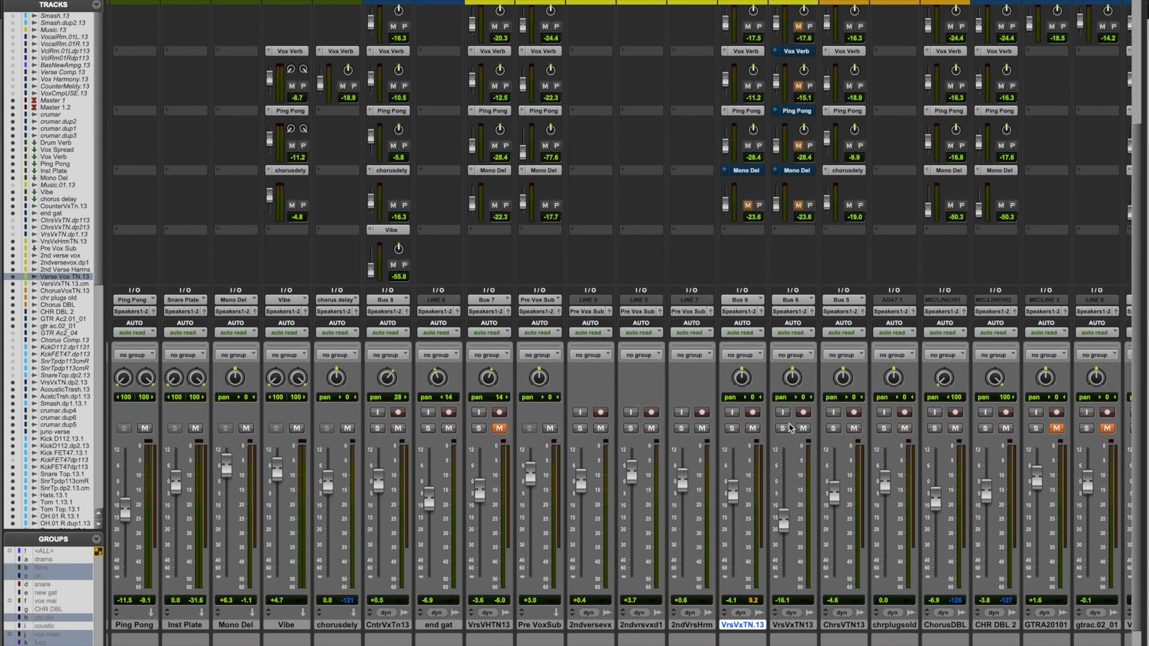
{"action": "scroll", "coordinate": [791, 428], "scroll_direction": "right", "scroll_amount": 11}
{"action": "scroll", "coordinate": [791, 428], "scroll_direction": "right", "scroll_amount": 5}
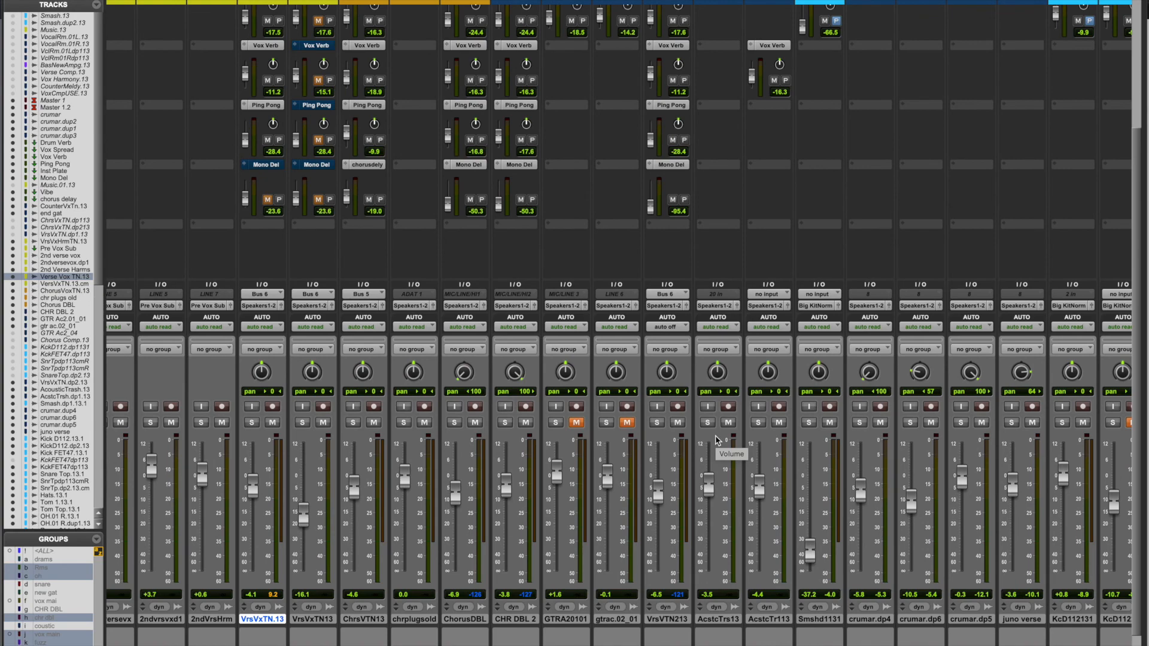
{"action": "scroll", "coordinate": [717, 441], "scroll_direction": "right", "scroll_amount": 20}
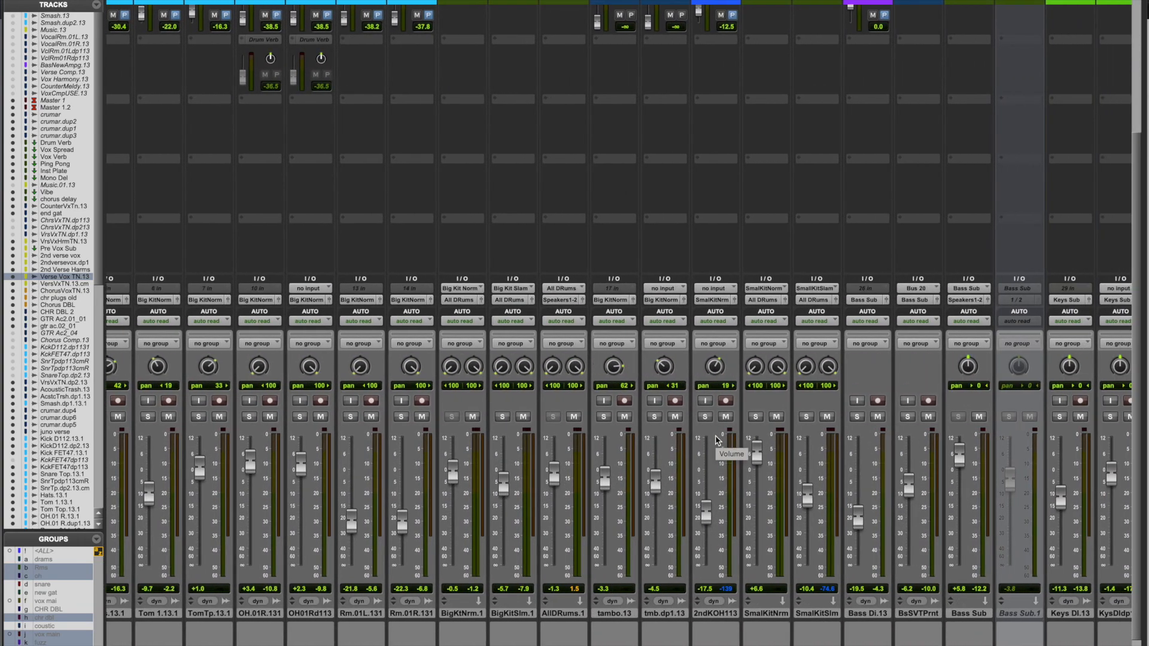
{"action": "scroll", "coordinate": [718, 441], "scroll_direction": "left", "scroll_amount": 20}
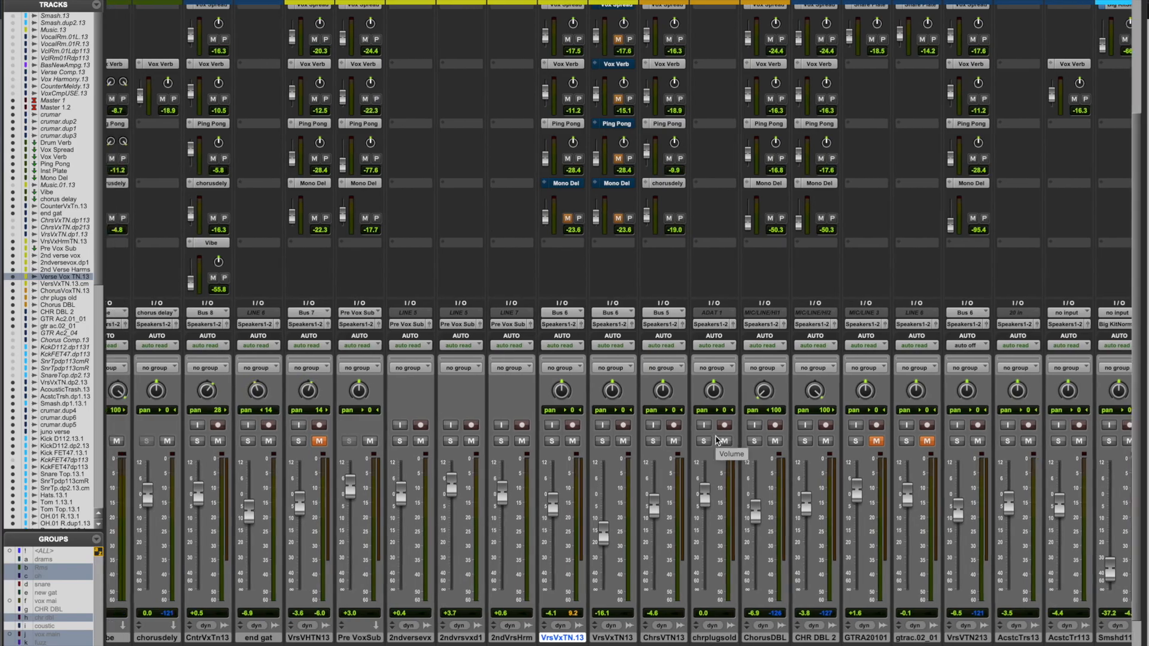
- Switch to the Edit window and play the verse vocal from 43|1|461, stopping after its second phrase begins
{"action": "key", "text": "super+equal"}
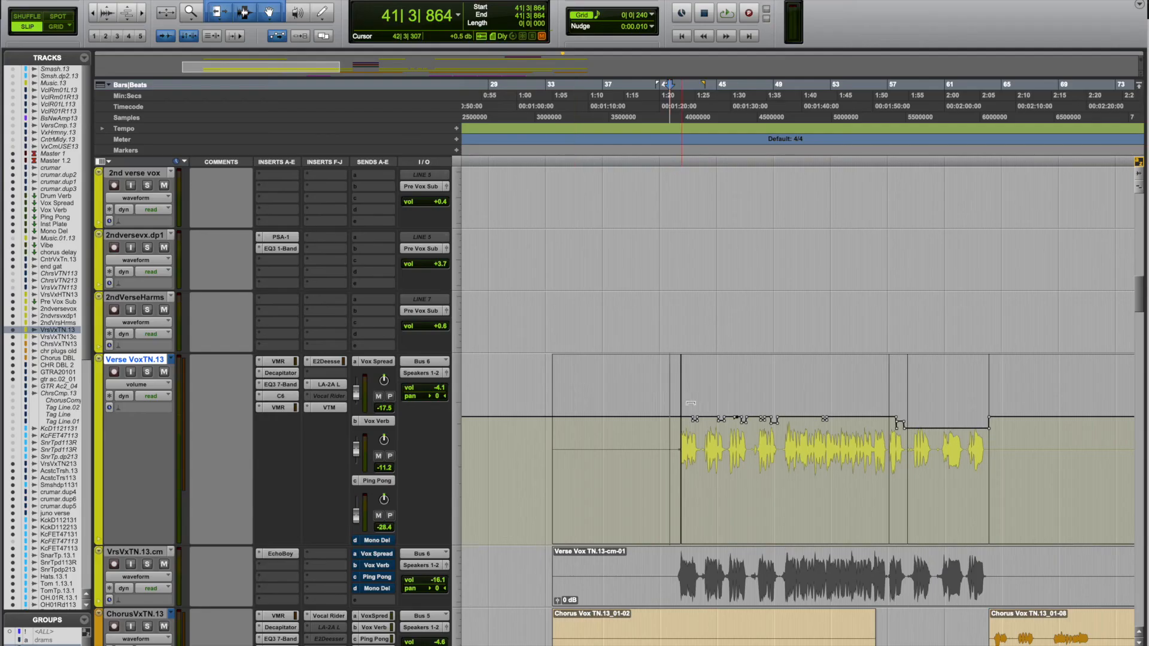
{"action": "scroll", "coordinate": [646, 391], "scroll_direction": "right", "scroll_amount": 5}
{"action": "left_click", "coordinate": [539, 429]}
{"action": "key", "text": "super+bracketright"}
{"action": "key", "text": "super+bracketright"}
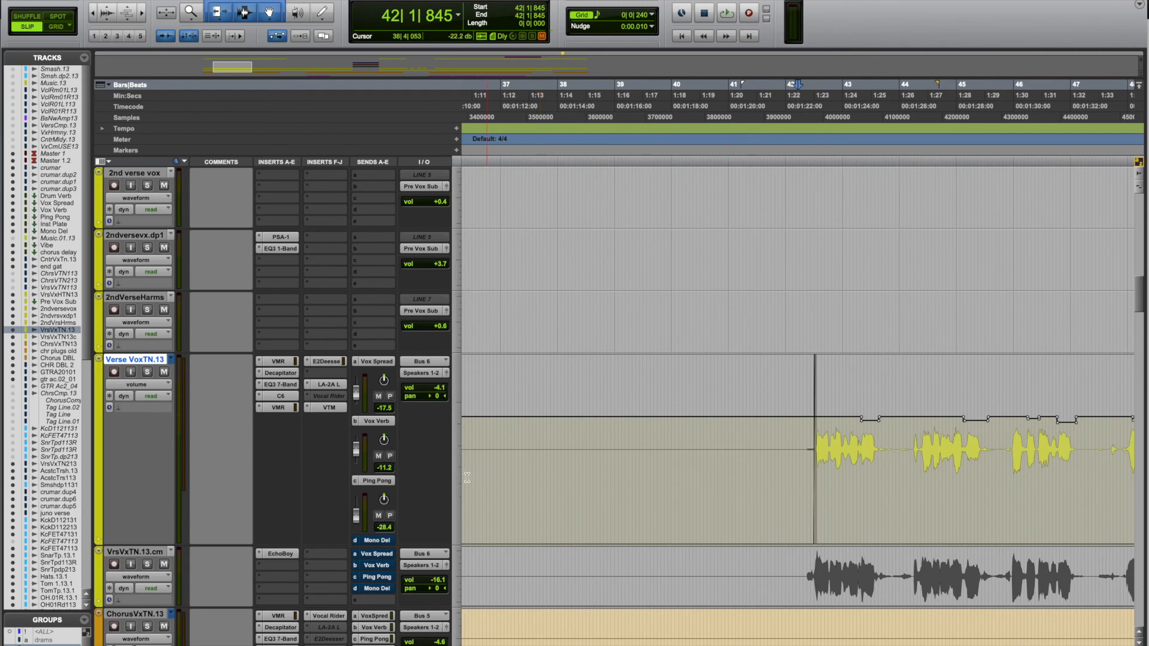
{"action": "scroll", "coordinate": [466, 477], "scroll_direction": "right", "scroll_amount": 4}
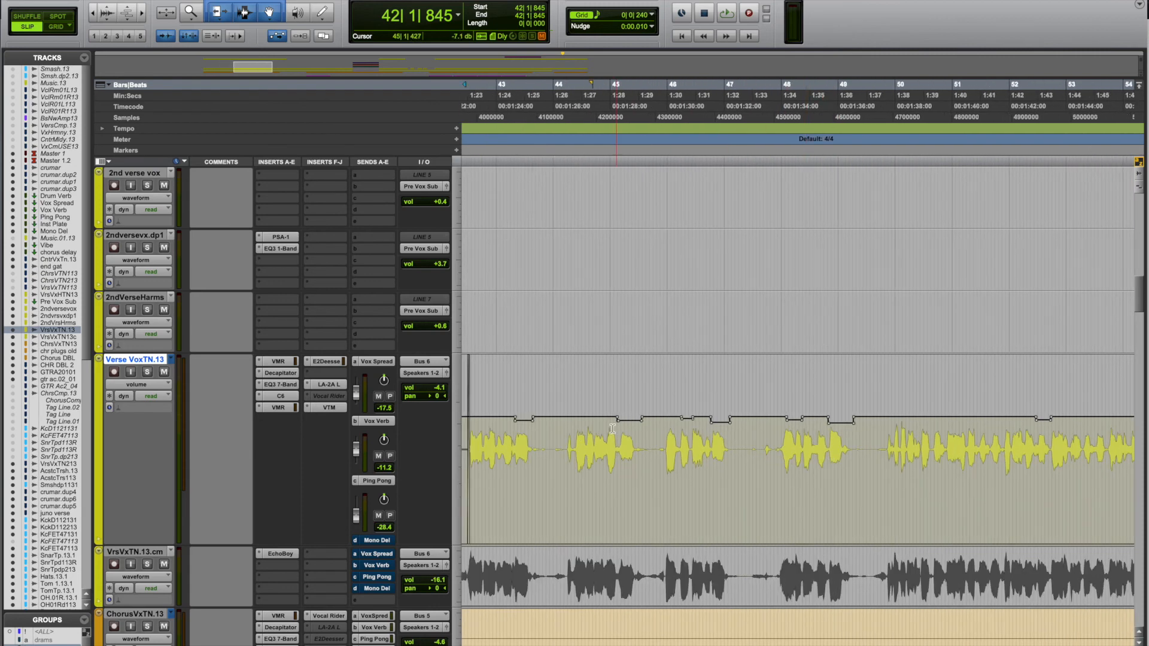
{"action": "left_click", "coordinate": [503, 437]}
{"action": "key", "text": "space"}
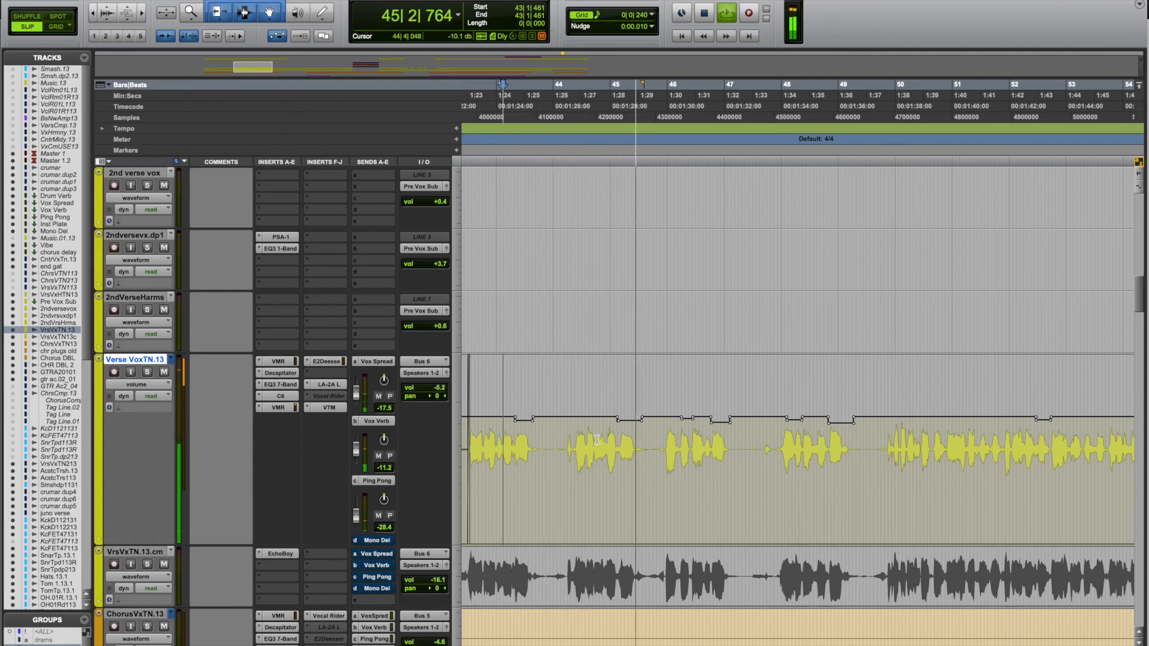
{"action": "key", "text": "space"}
- Examine the verse, harmony, chorus and guitar tracks across the song's arrangement
{"action": "key", "text": "ctrl+bracketleft"}
{"action": "key", "text": "ctrl+bracketleft"}
{"action": "key", "text": "ctrl+bracketleft"}
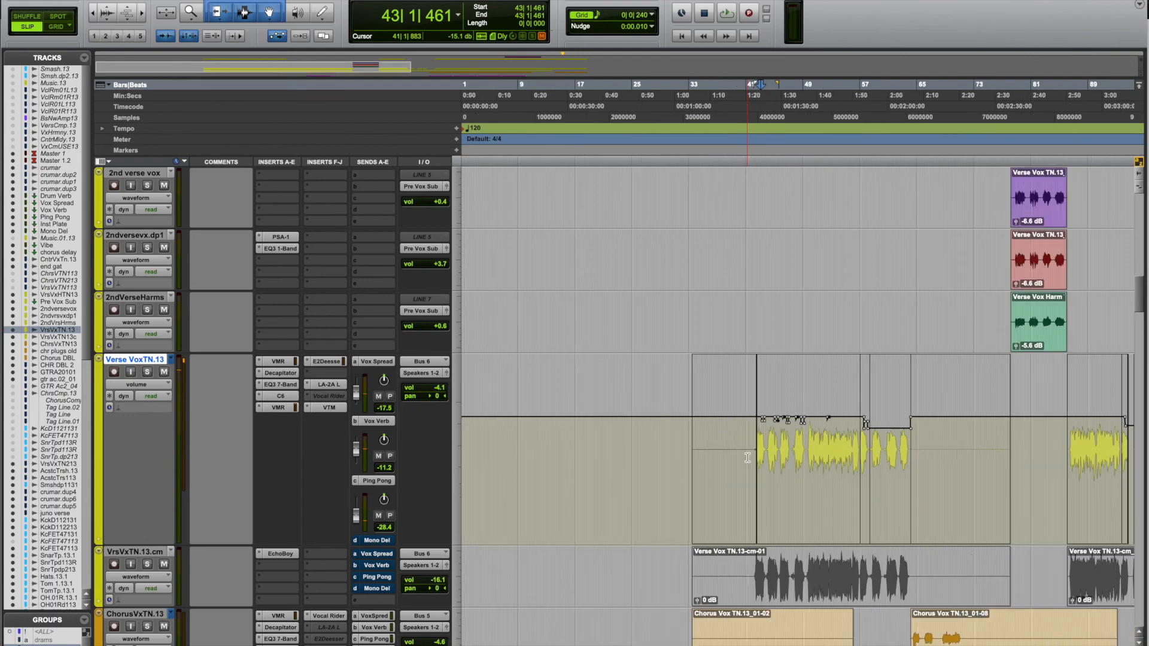
{"action": "scroll", "coordinate": [748, 458], "scroll_direction": "right", "scroll_amount": 10}
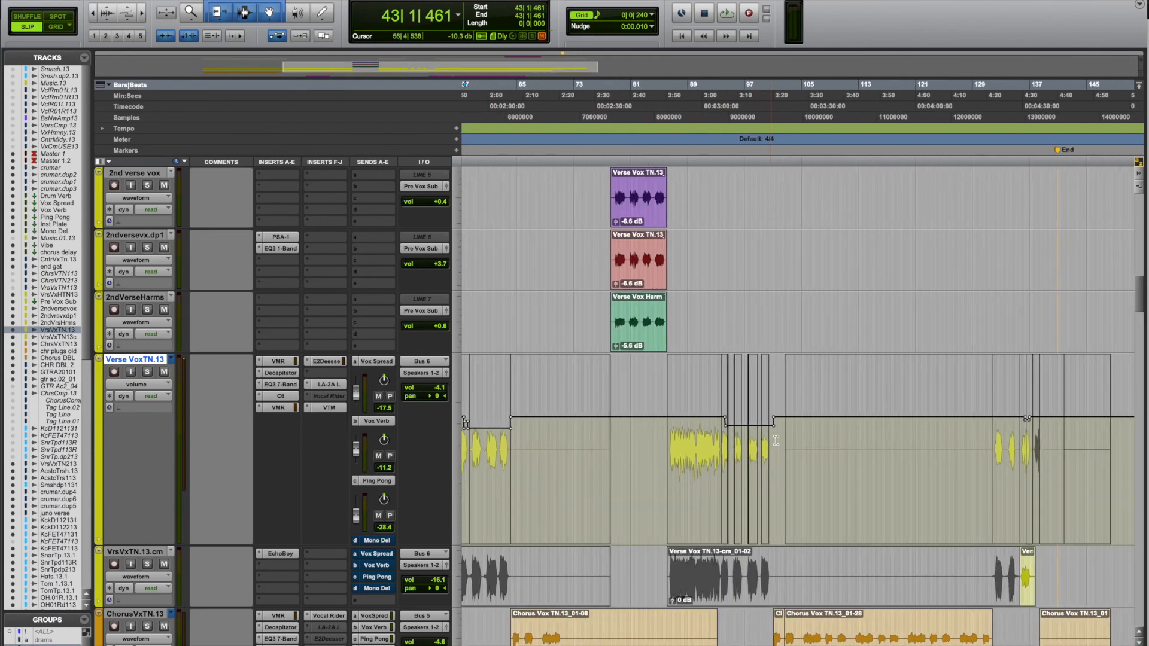
{"action": "scroll", "coordinate": [776, 440], "scroll_direction": "left", "scroll_amount": 3}
{"action": "scroll", "coordinate": [776, 440], "scroll_direction": "up", "scroll_amount": 5}
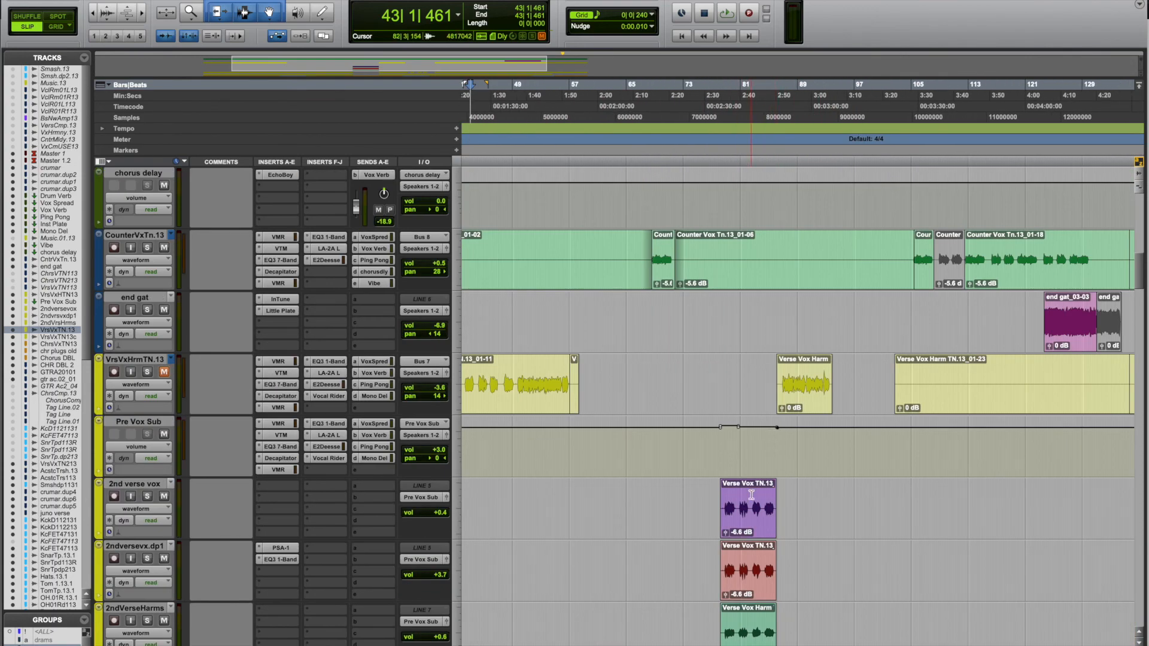
{"action": "scroll", "coordinate": [751, 495], "scroll_direction": "down", "scroll_amount": 10}
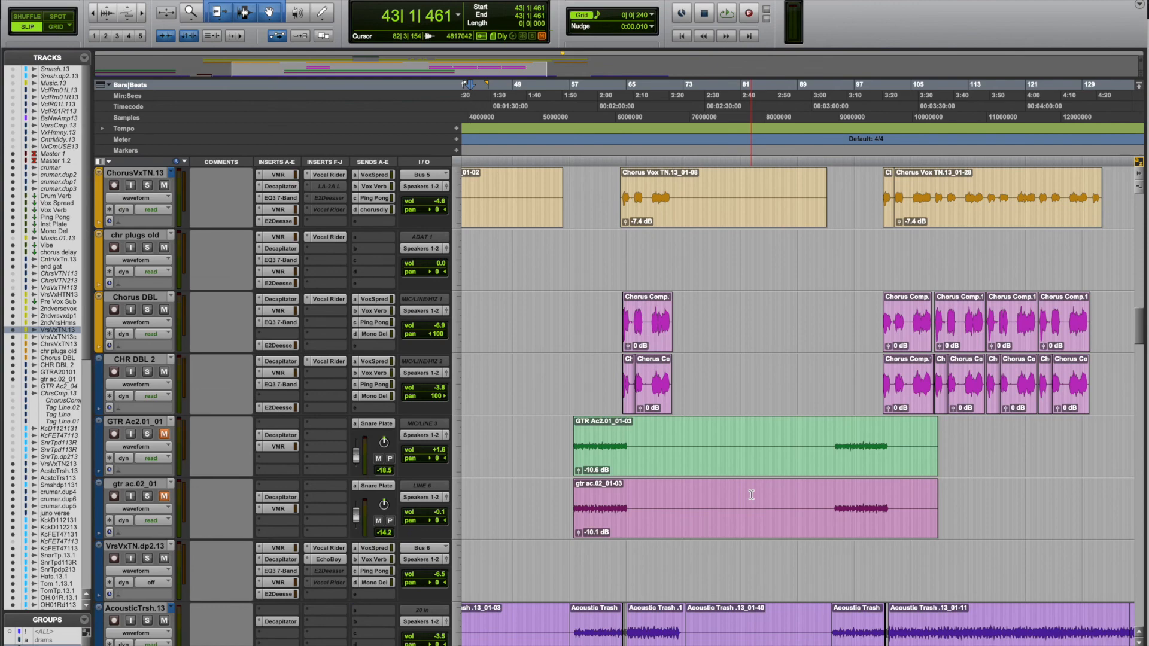
{"action": "scroll", "coordinate": [751, 496], "scroll_direction": "up", "scroll_amount": 1}
- Play the start of the first chorus vocals from 64|3|456, then again from 64|1|734
{"action": "left_click", "coordinate": [619, 319]}
{"action": "key", "text": "t"}
{"action": "key", "text": "t"}
{"action": "key", "text": "t"}
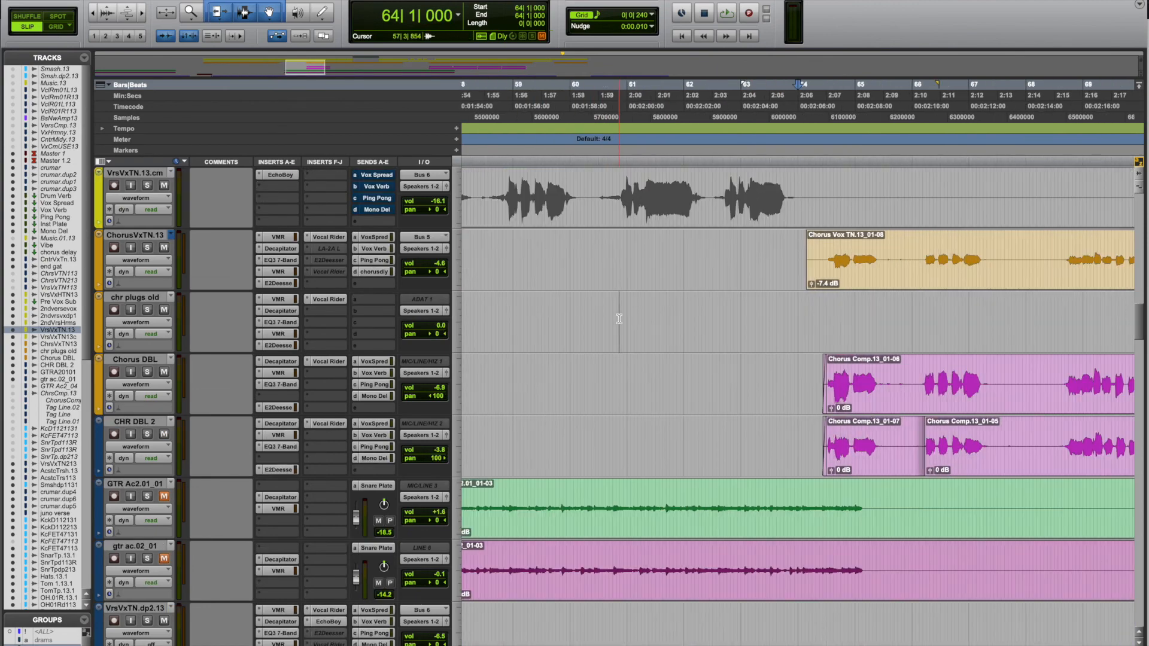
{"action": "left_click", "coordinate": [833, 318]}
{"action": "key", "text": "space"}
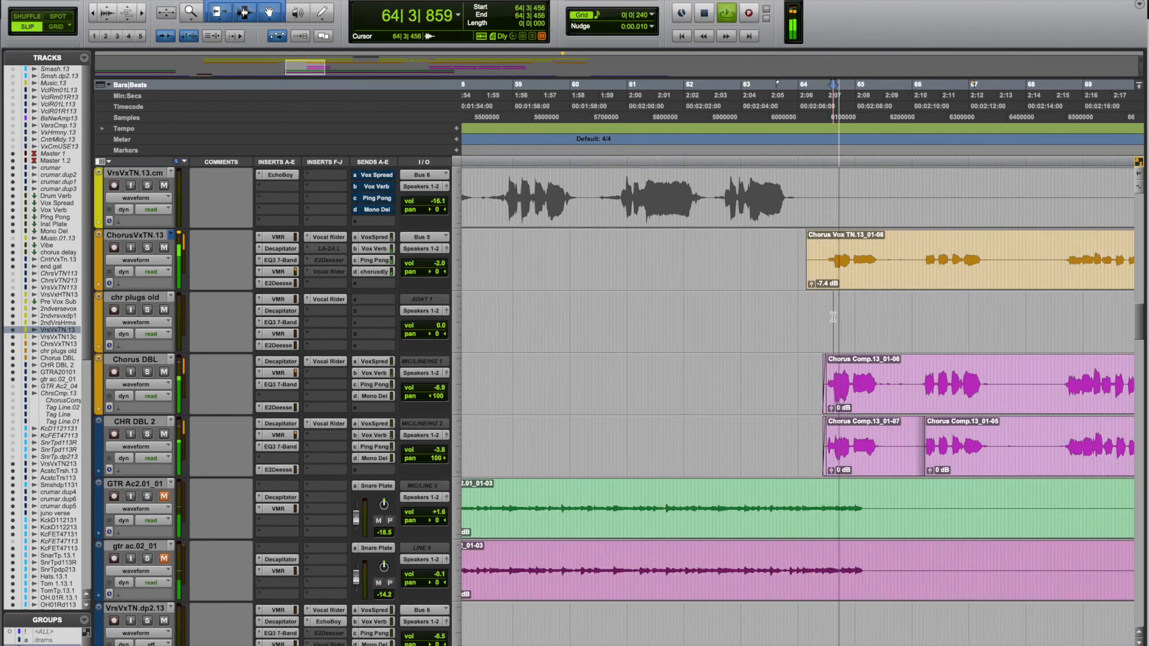
{"action": "key", "text": "space"}
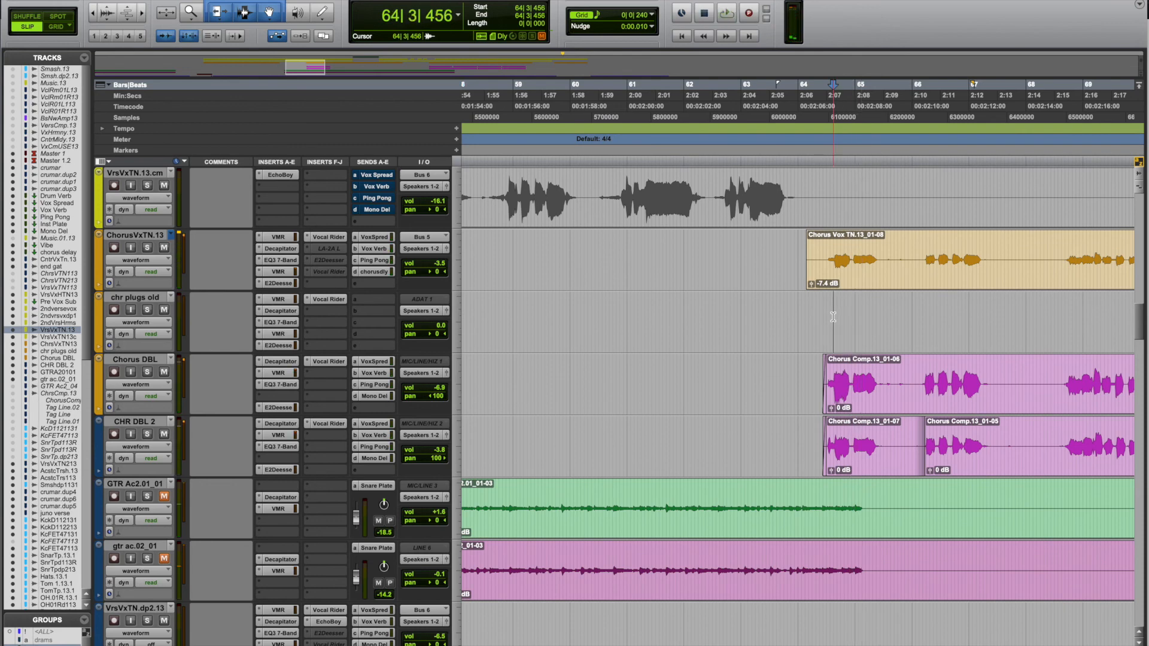
{"action": "left_click", "coordinate": [719, 314]}
{"action": "key", "text": "space"}
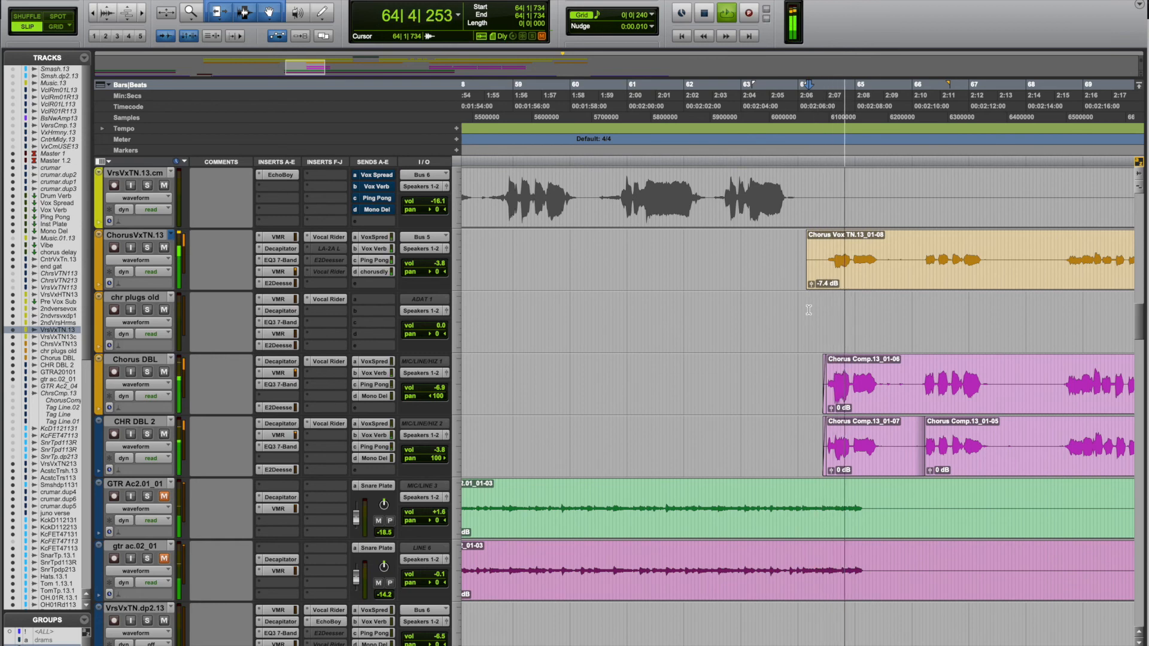
{"action": "key", "text": "space"}
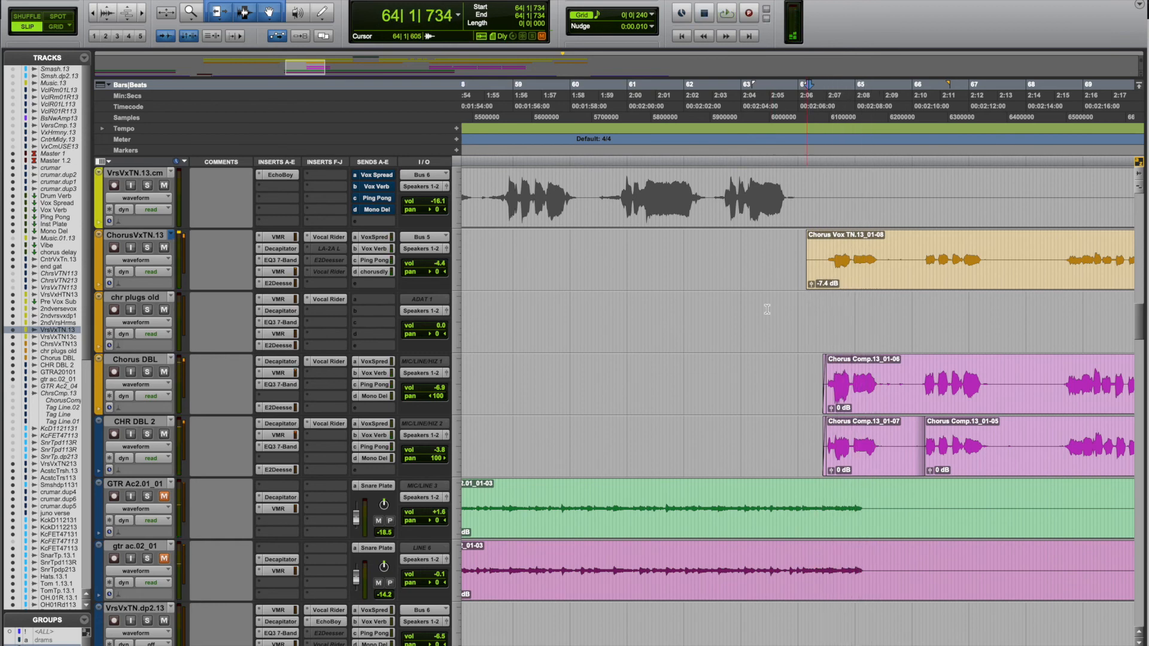
- Go back to the verse vocal and briefly play it from 53|3|922
{"action": "scroll", "coordinate": [552, 314], "scroll_direction": "left", "scroll_amount": 3}
{"action": "scroll", "coordinate": [552, 314], "scroll_direction": "left", "scroll_amount": 8}
{"action": "scroll", "coordinate": [552, 313], "scroll_direction": "up", "scroll_amount": 5}
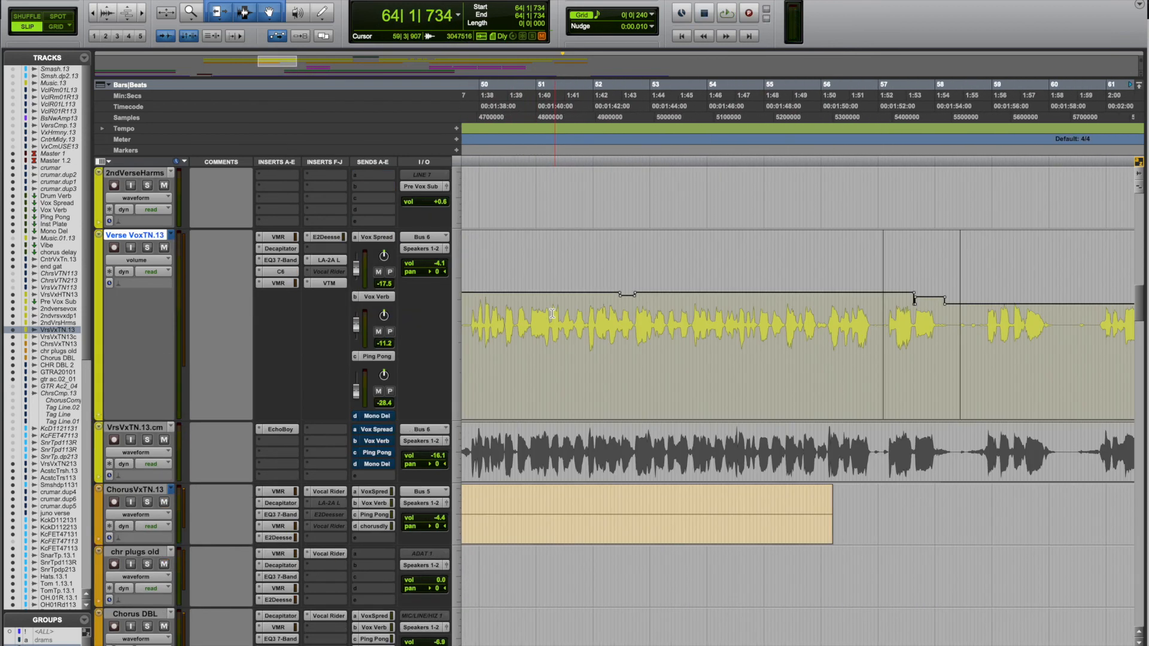
{"action": "left_click", "coordinate": [692, 372]}
{"action": "key", "text": "space"}
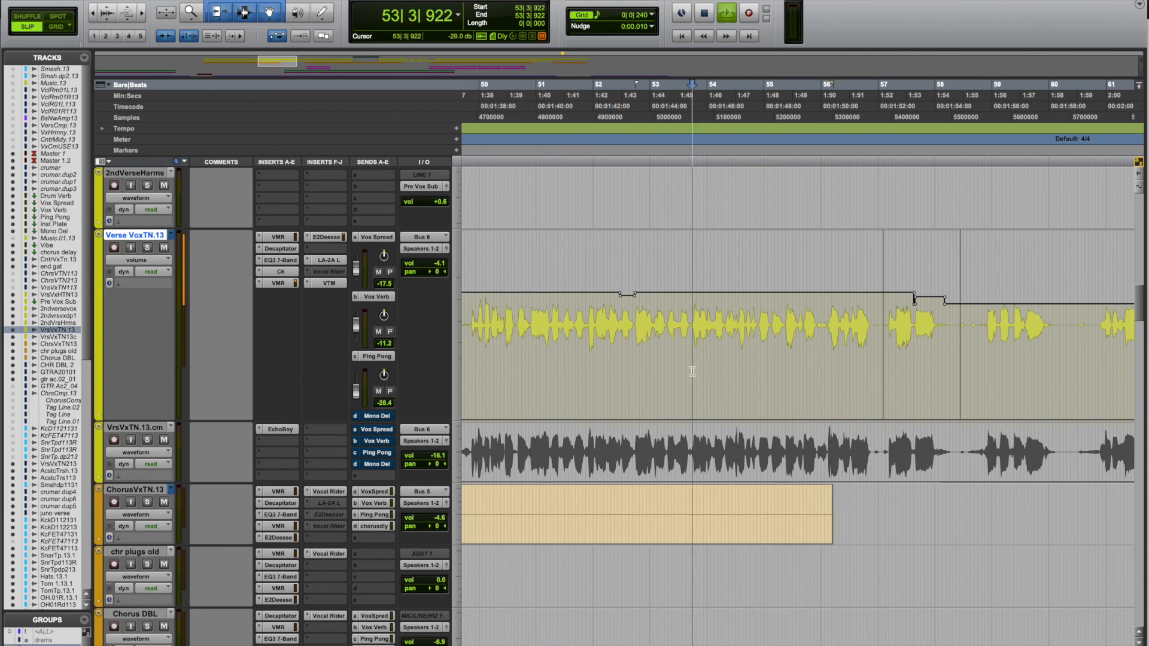
{"action": "key", "text": "space"}
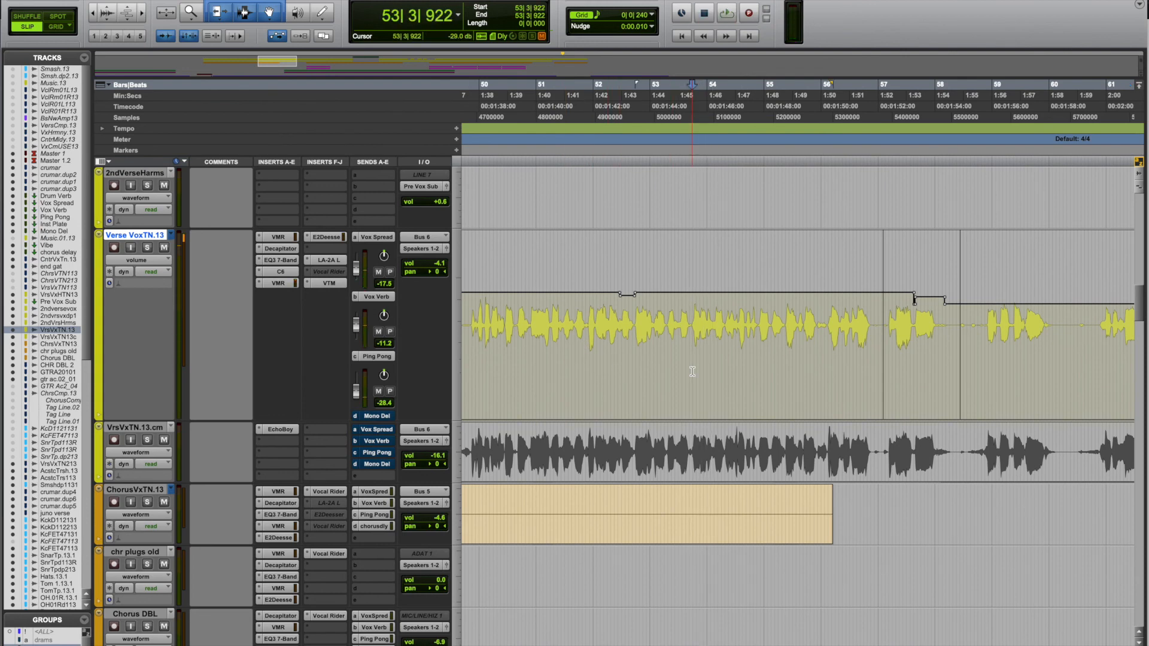
- Show more of the song's timeline, then return to the mixer and look over the verse vocal's inserts and sends
{"action": "key", "text": "r"}
{"action": "key", "text": "r"}
{"action": "key", "text": "r"}
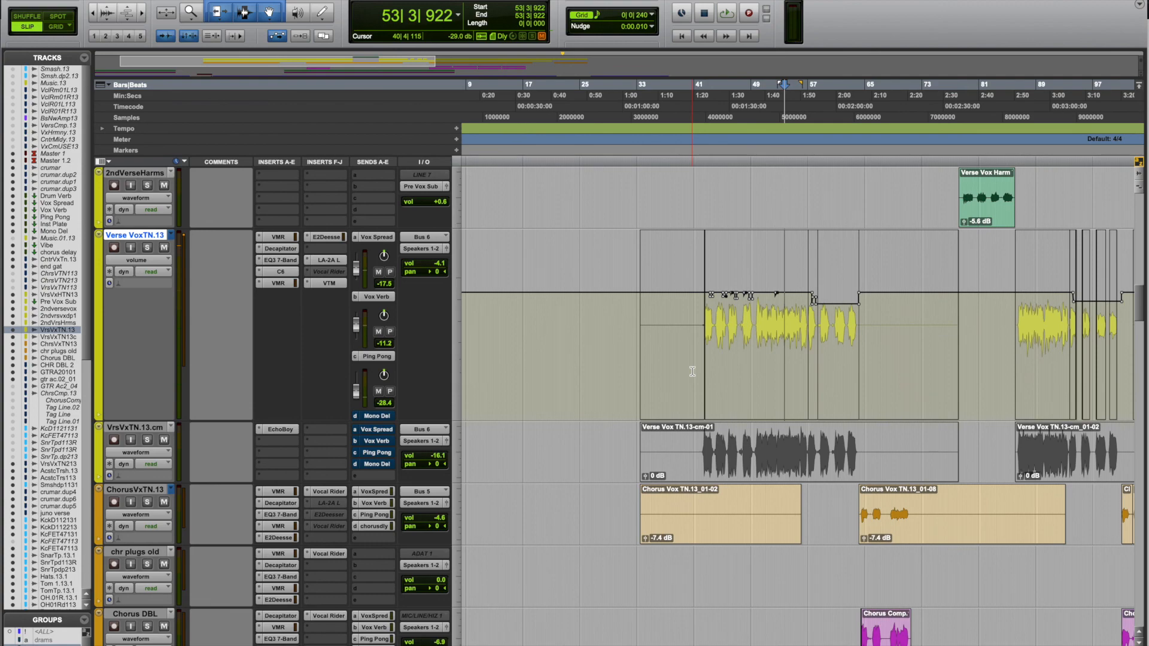
{"action": "scroll", "coordinate": [752, 494], "scroll_direction": "down", "scroll_amount": 5}
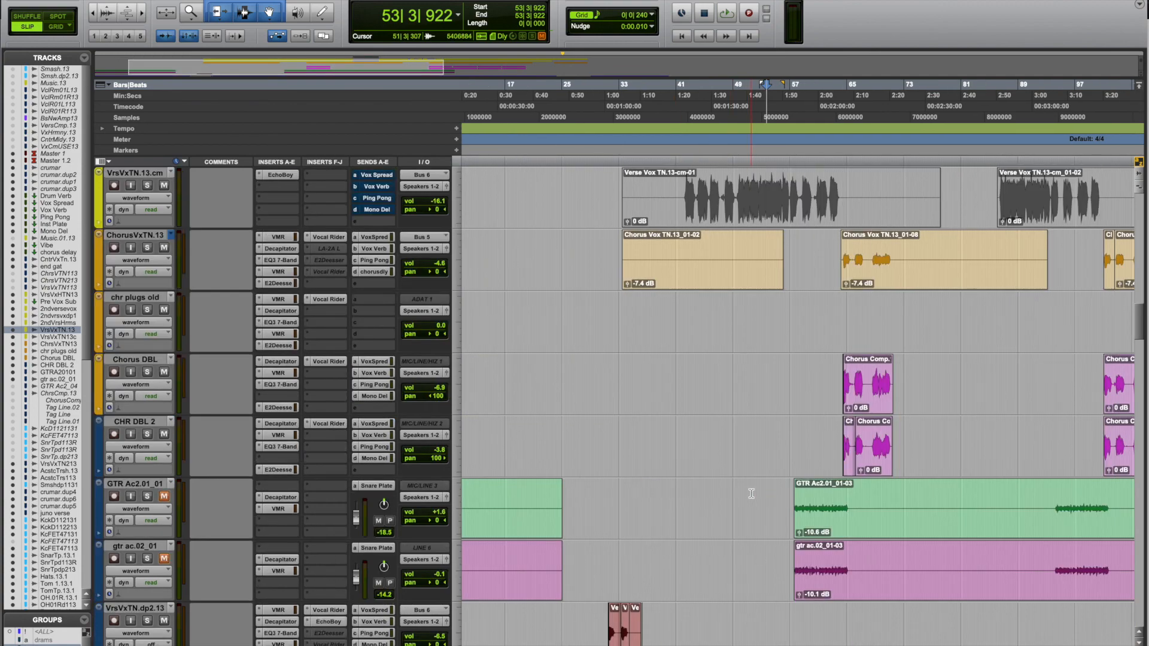
{"action": "key", "text": "super+equal"}
{"action": "scroll", "coordinate": [640, 226], "scroll_direction": "up", "scroll_amount": 5}
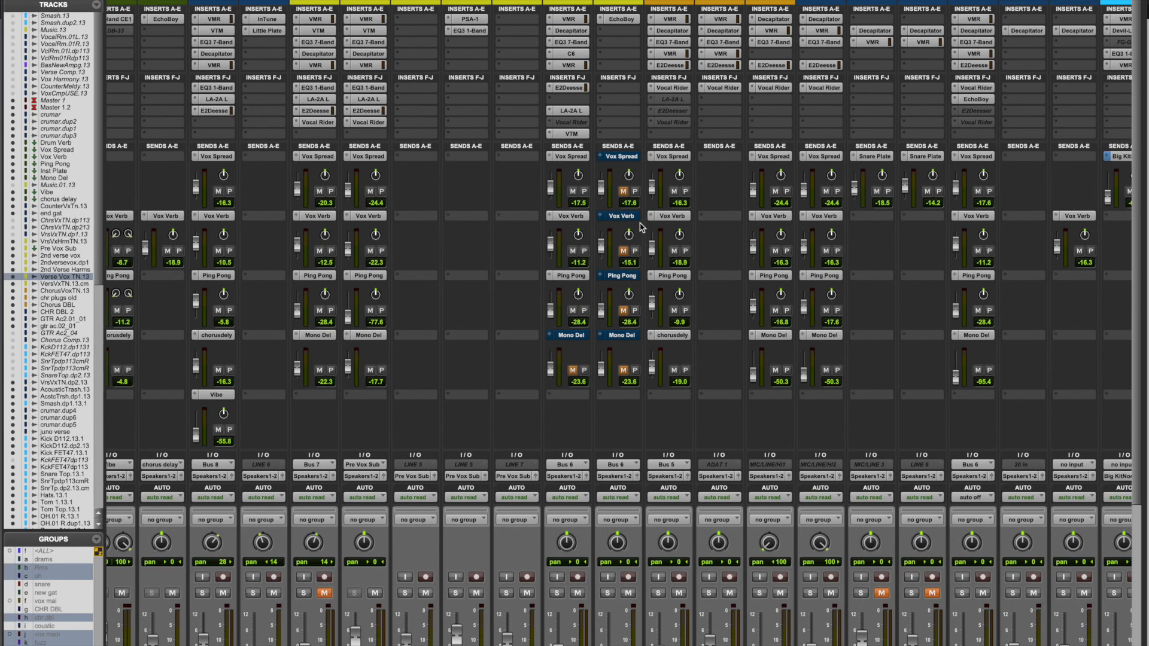
{"action": "scroll", "coordinate": [640, 227], "scroll_direction": "down", "scroll_amount": 5}
{"action": "scroll", "coordinate": [641, 226], "scroll_direction": "up", "scroll_amount": 5}
{"action": "scroll", "coordinate": [641, 227], "scroll_direction": "right", "scroll_amount": 1}
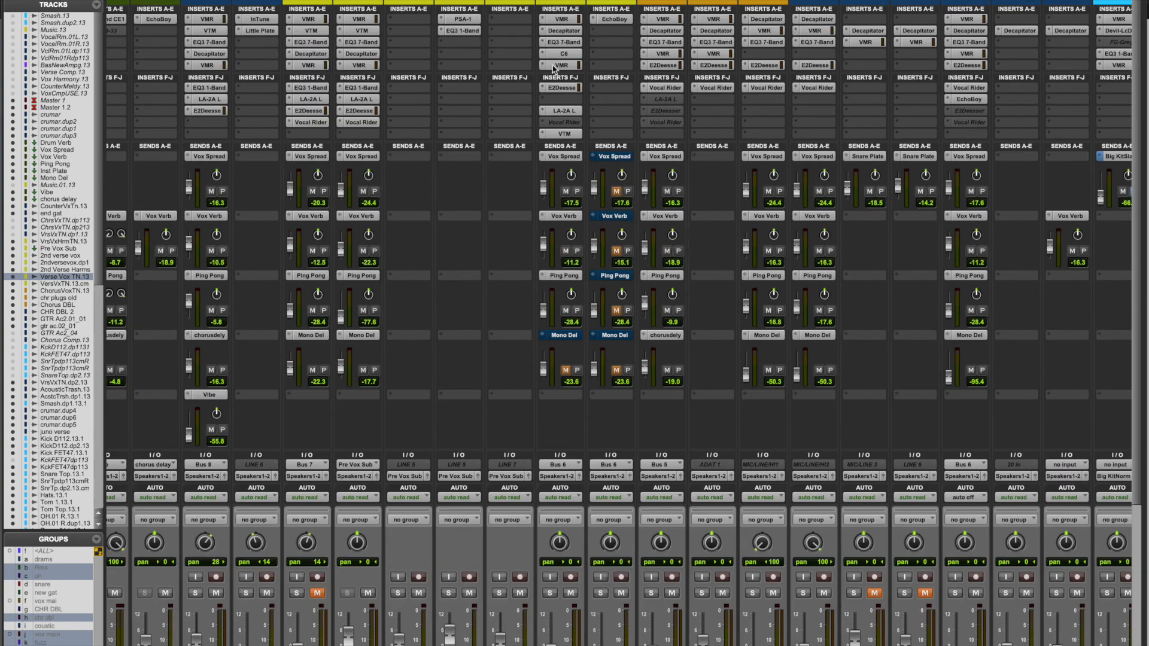
- Review the verse vocal's VMR, Decapitator, EQ3 7-Band, C6 and second VMR inserts in turn
{"action": "left_click", "coordinate": [562, 20]}
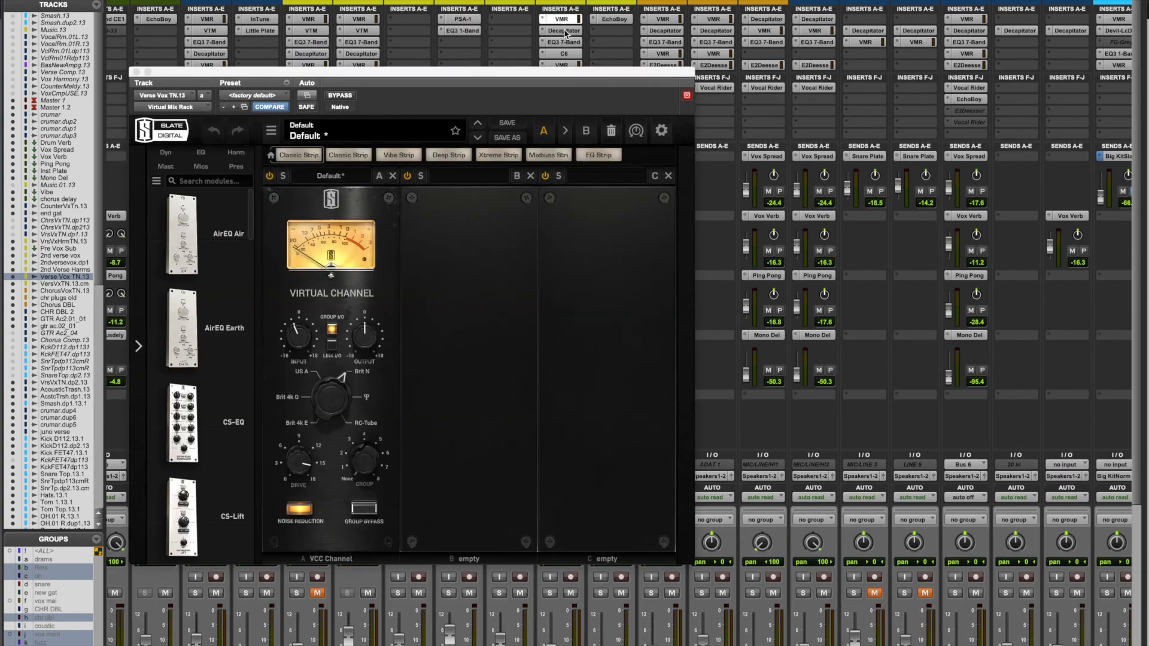
{"action": "left_click", "coordinate": [564, 30]}
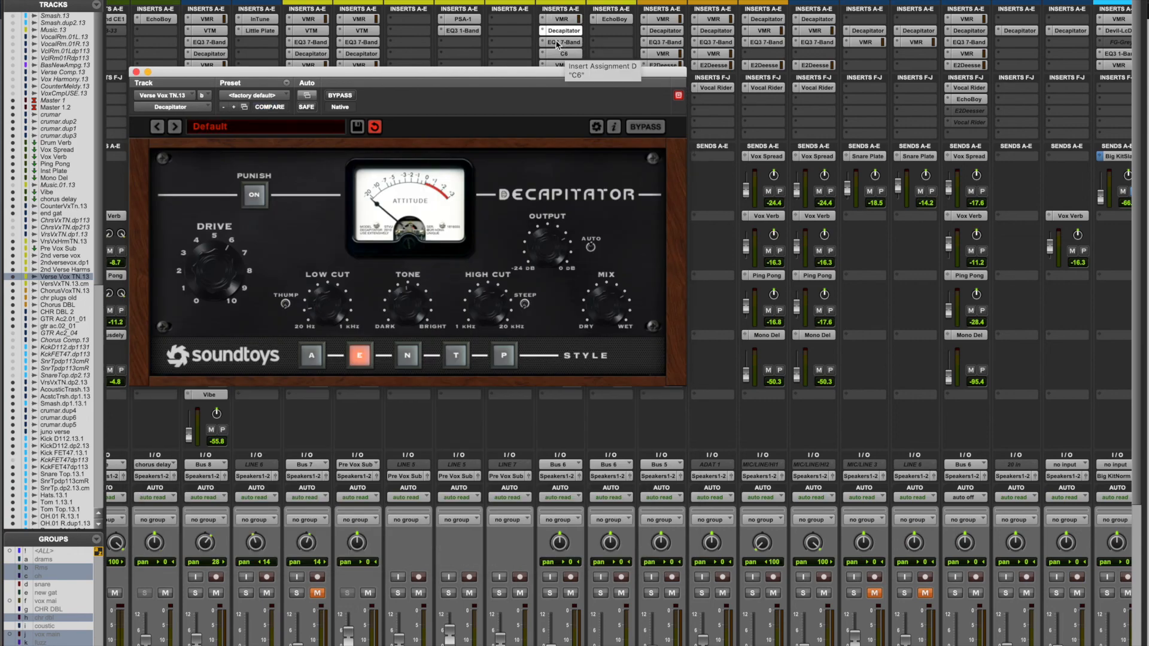
{"action": "left_click", "coordinate": [564, 42]}
{"action": "left_click_drag", "start_coordinate": [525, 71], "coordinate": [451, 70]}
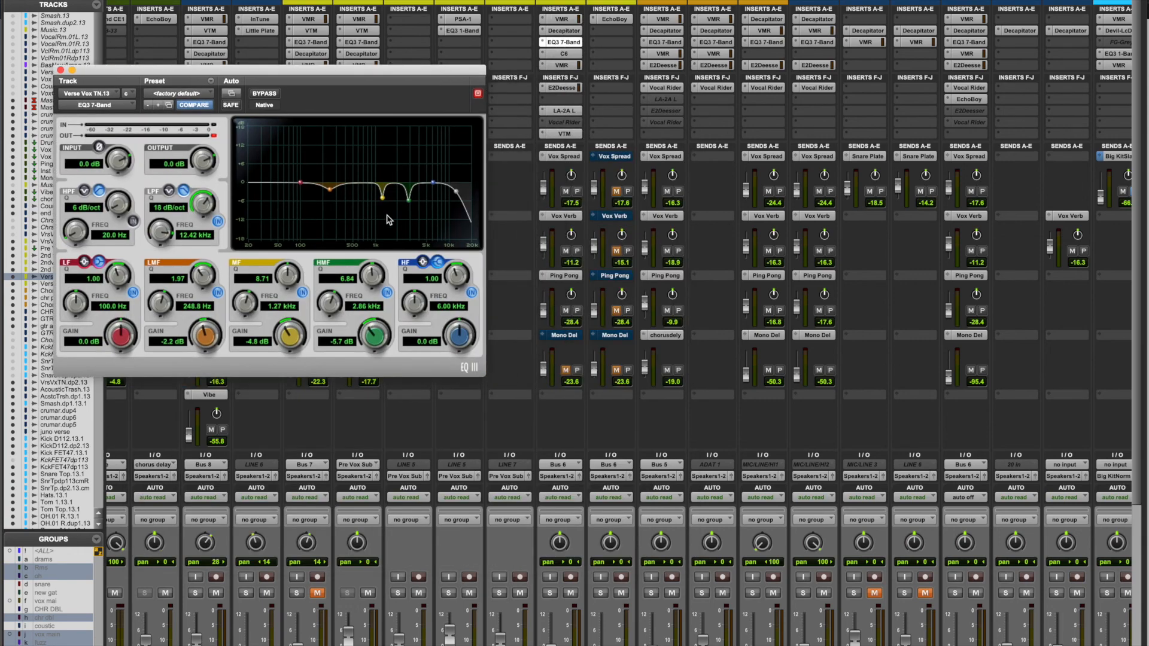
{"action": "left_click", "coordinate": [562, 54]}
{"action": "left_click", "coordinate": [563, 64]}
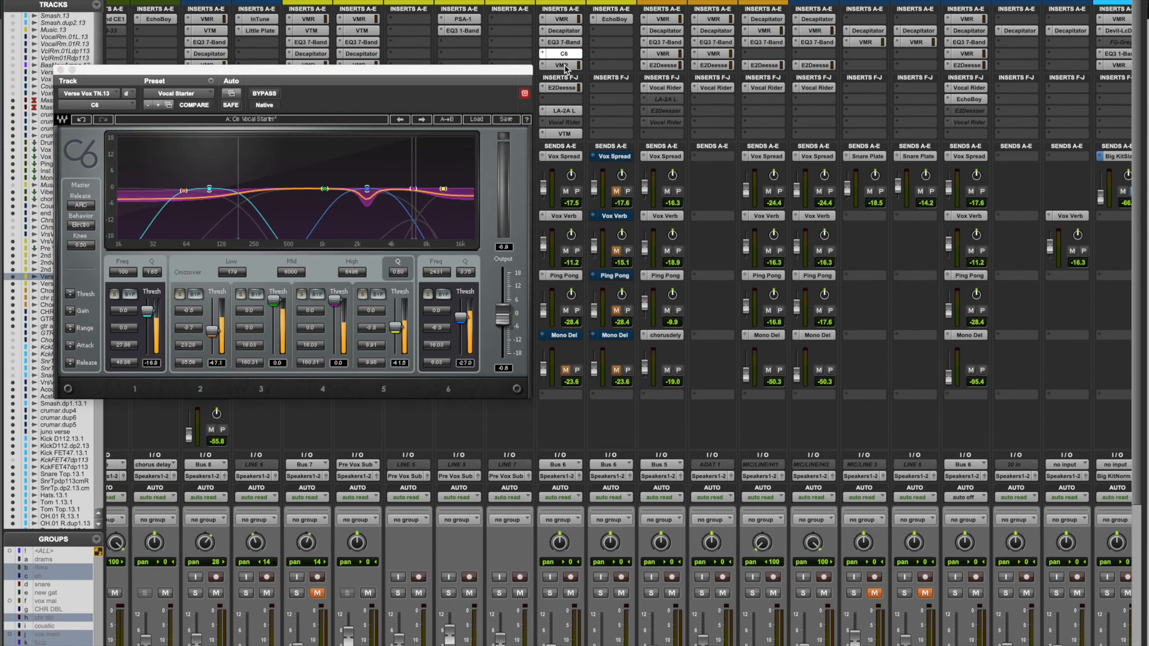
{"action": "left_click_drag", "start_coordinate": [556, 73], "coordinate": [471, 77]}
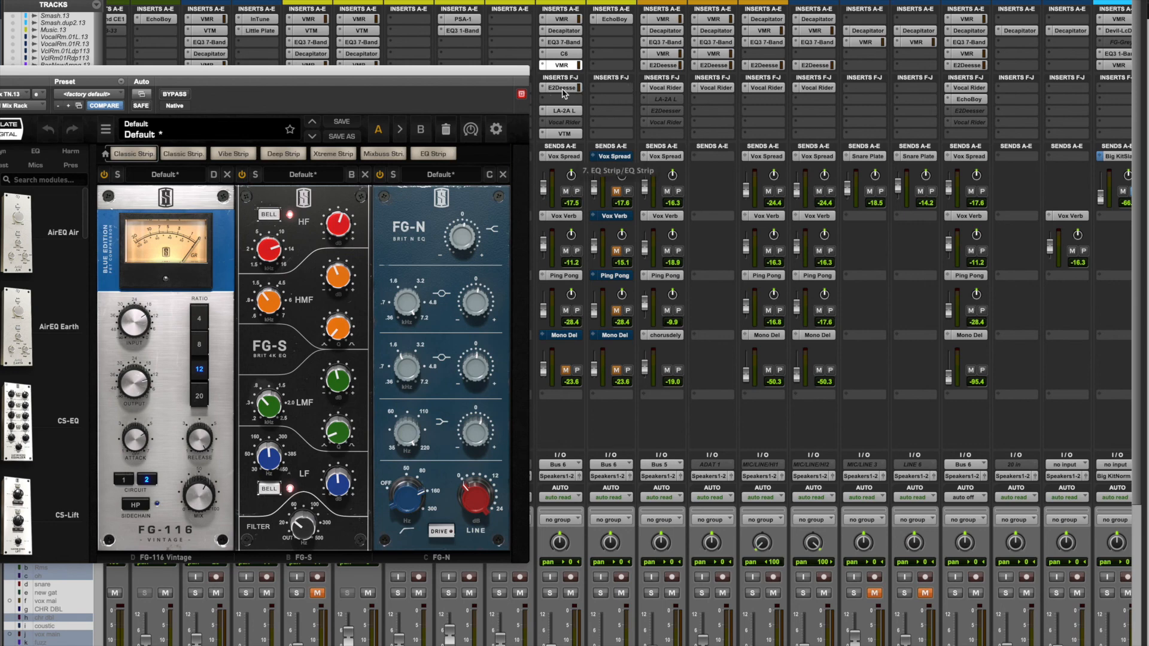
- Check the verse vocal's E2Deesser, LA-2A and VTM inserts, closing each plug-in window
{"action": "left_click", "coordinate": [562, 88]}
{"action": "key", "text": "super+w"}
{"action": "left_click", "coordinate": [562, 112]}
{"action": "key", "text": "super+w"}
{"action": "left_click", "coordinate": [564, 134]}
{"action": "key", "text": "super+w"}
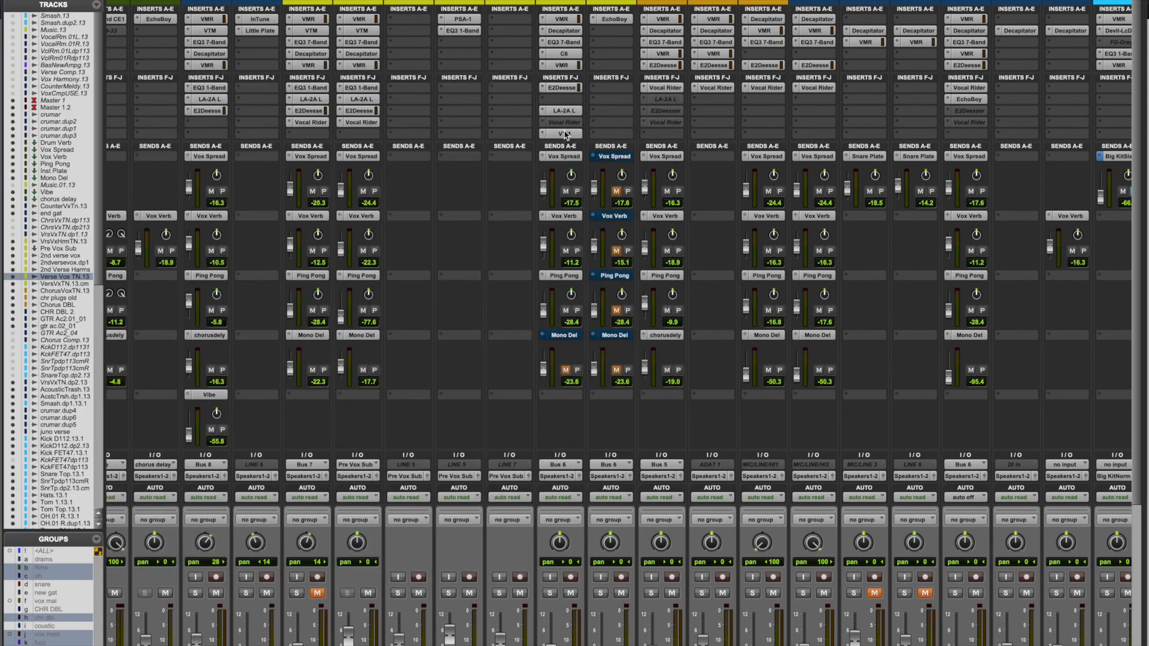